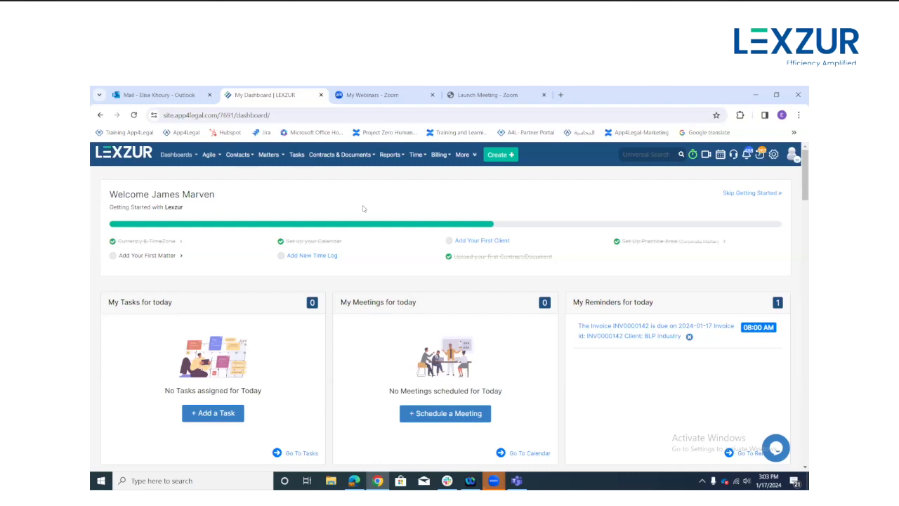
- Open the email templates for matters from the system settings
{"action": "left_click", "coordinate": [773, 154]}
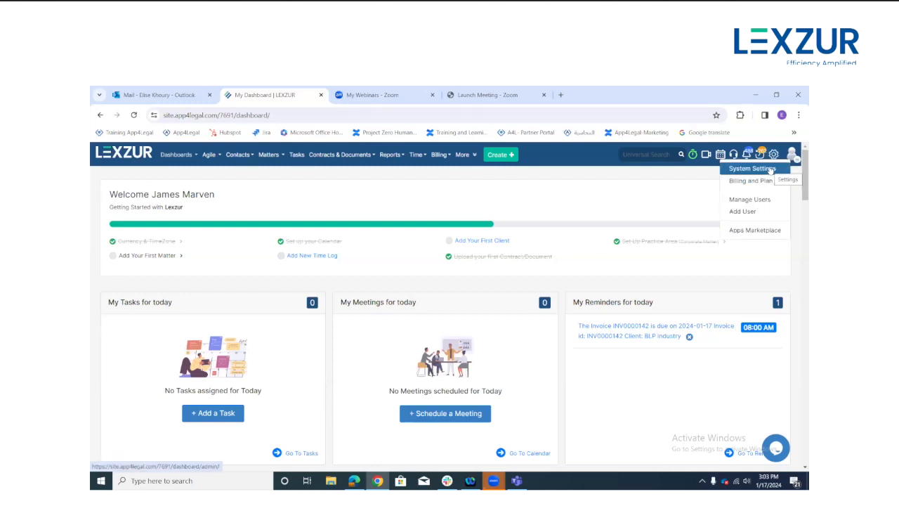
{"action": "left_click", "coordinate": [752, 168]}
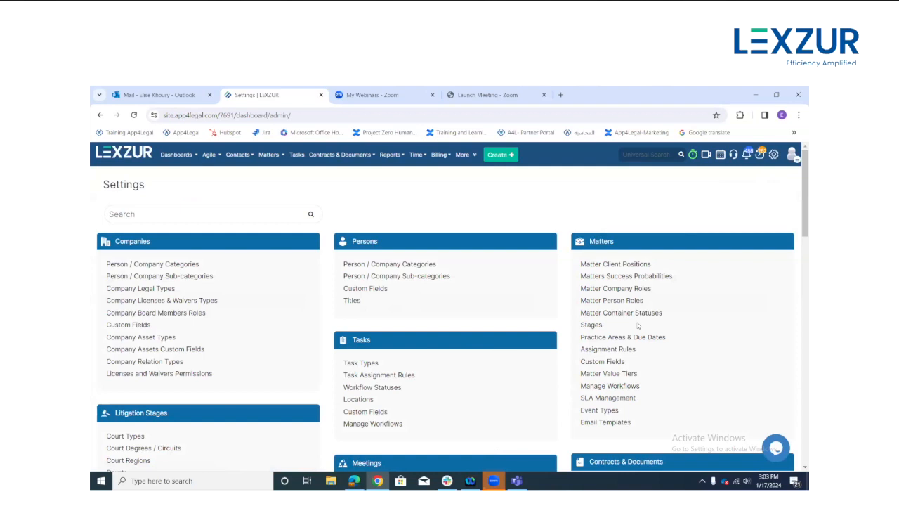
{"action": "scroll", "coordinate": [638, 326], "scroll_direction": "down", "scroll_amount": 2}
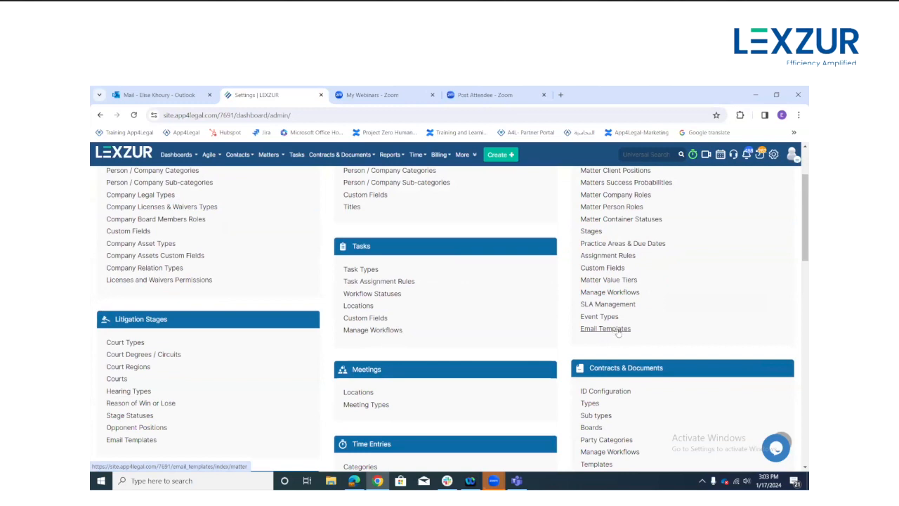
{"action": "left_click", "coordinate": [617, 329]}
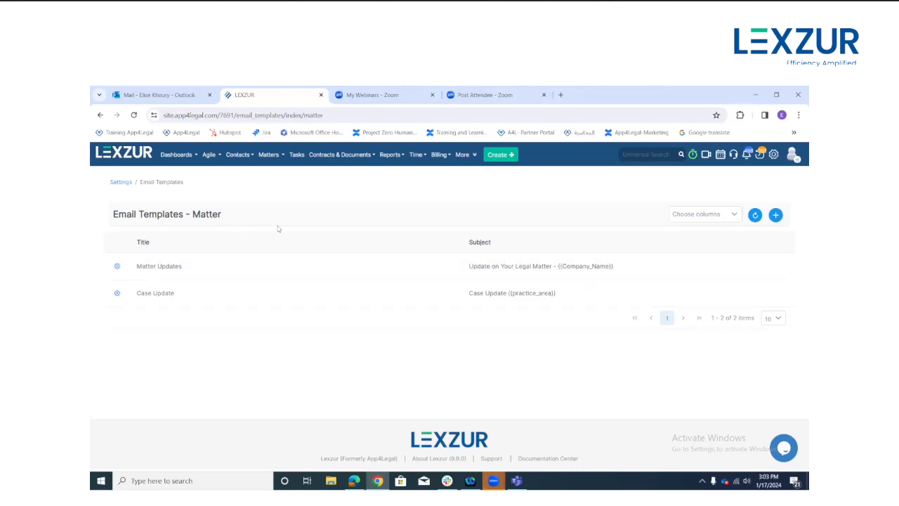
- Open a blank email template form, examine the placeholders available for its subject and content, and close it without saving
{"action": "left_click", "coordinate": [775, 216]}
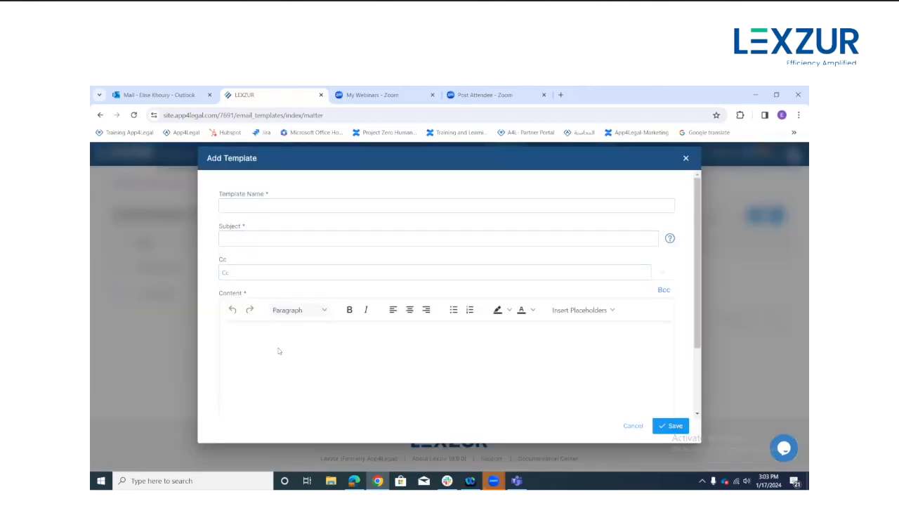
{"action": "left_click", "coordinate": [252, 207]}
{"action": "left_click", "coordinate": [252, 237]}
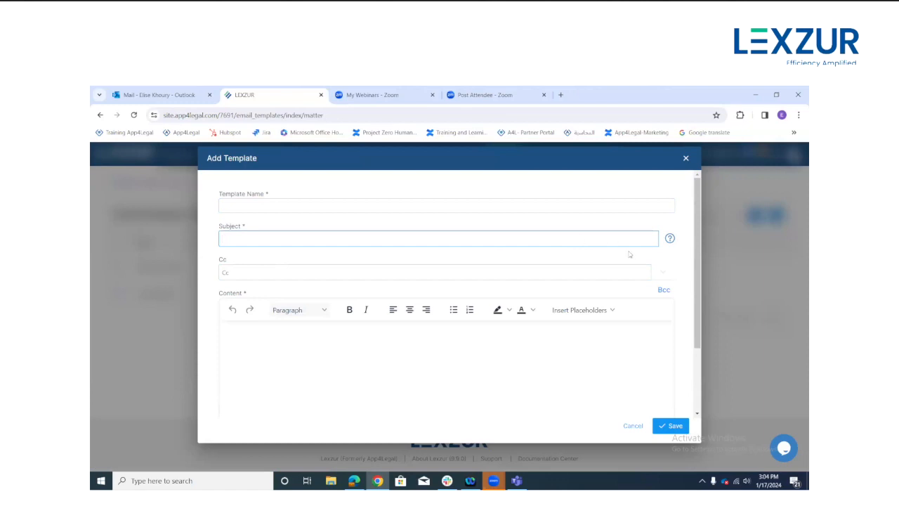
{"action": "left_click", "coordinate": [670, 239]}
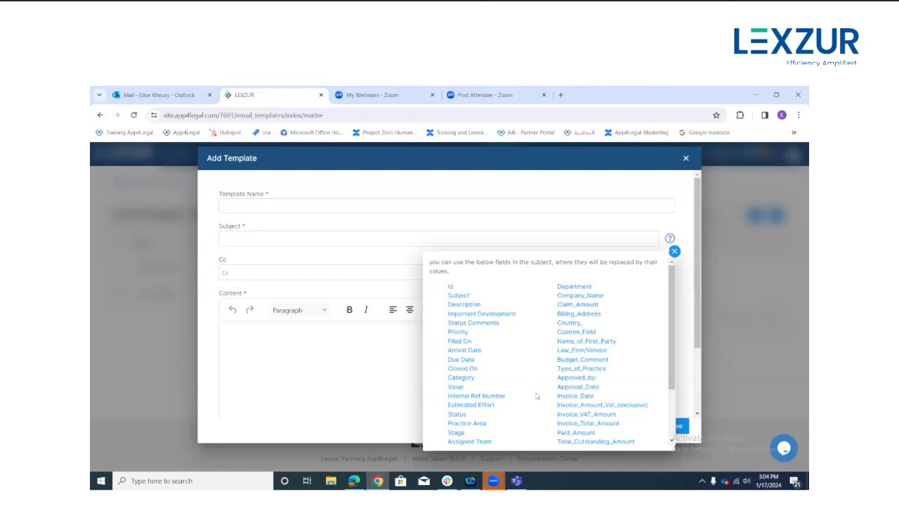
{"action": "left_click", "coordinate": [384, 333]}
{"action": "left_click", "coordinate": [674, 251]}
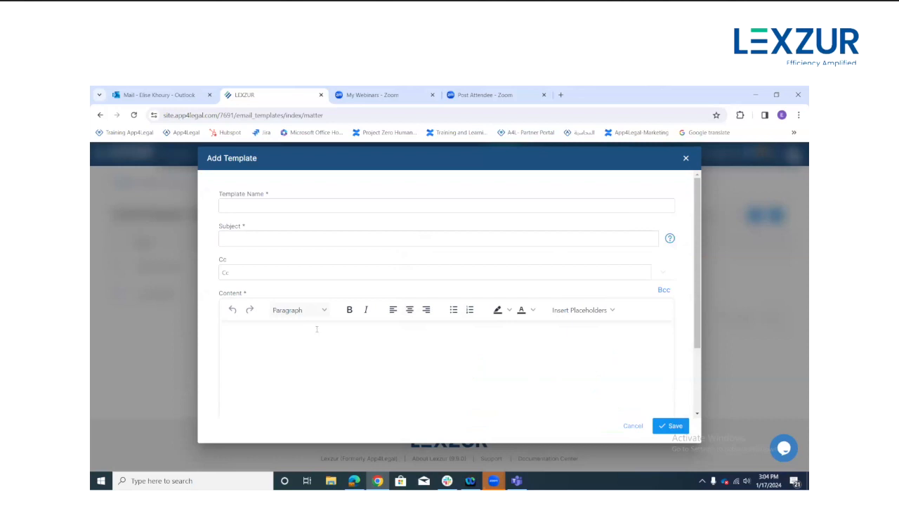
{"action": "left_click", "coordinate": [583, 317]}
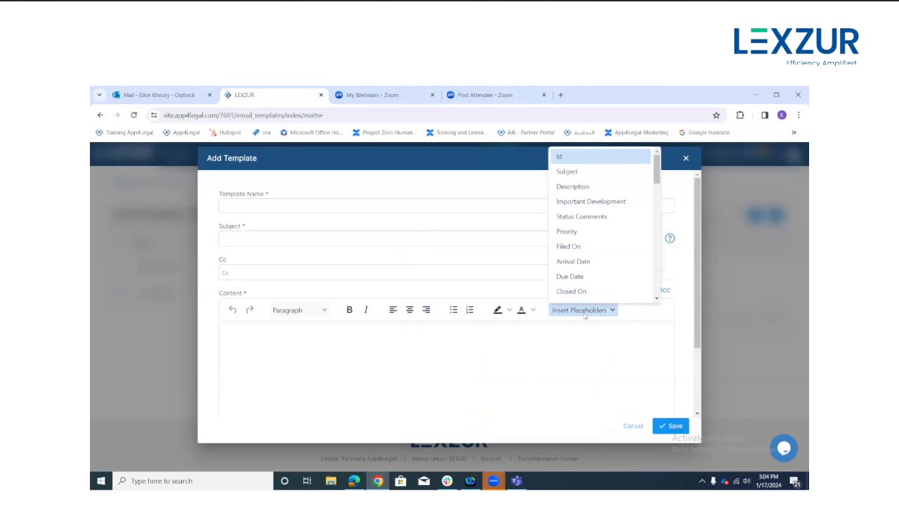
{"action": "left_click", "coordinate": [685, 158]}
{"action": "left_click", "coordinate": [684, 158]}
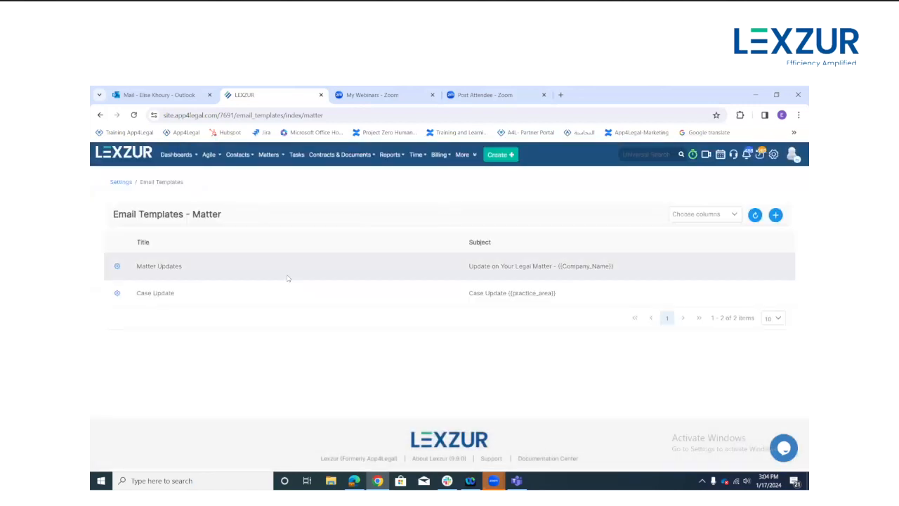
- Open the Matter Updates email template for editing and review its name and subject line
{"action": "left_click_drag", "start_coordinate": [137, 265], "coordinate": [186, 267]}
{"action": "left_click", "coordinate": [139, 292]}
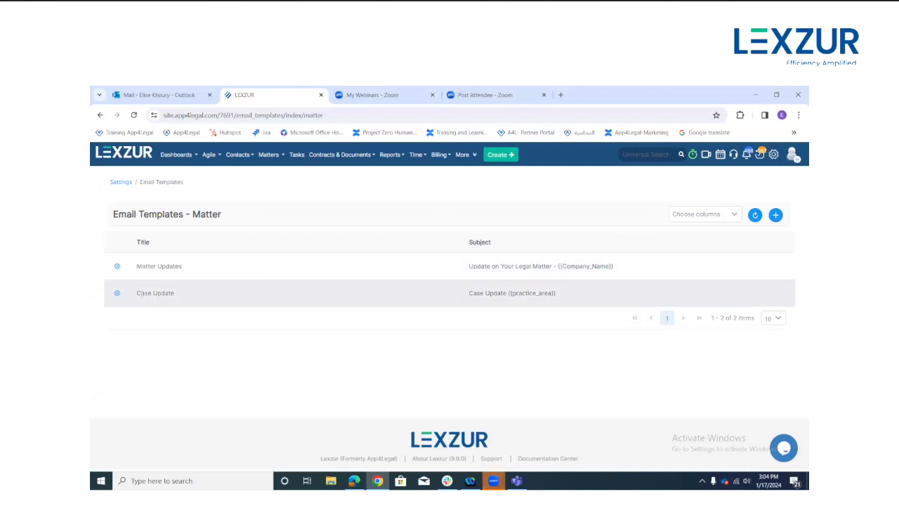
{"action": "left_click_drag", "start_coordinate": [138, 293], "coordinate": [169, 293]}
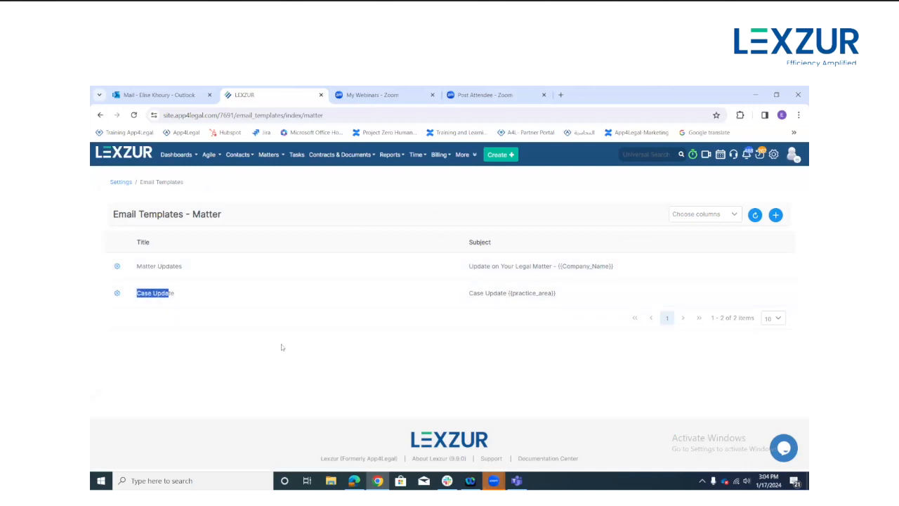
{"action": "left_click", "coordinate": [116, 266]}
{"action": "left_click", "coordinate": [125, 282]}
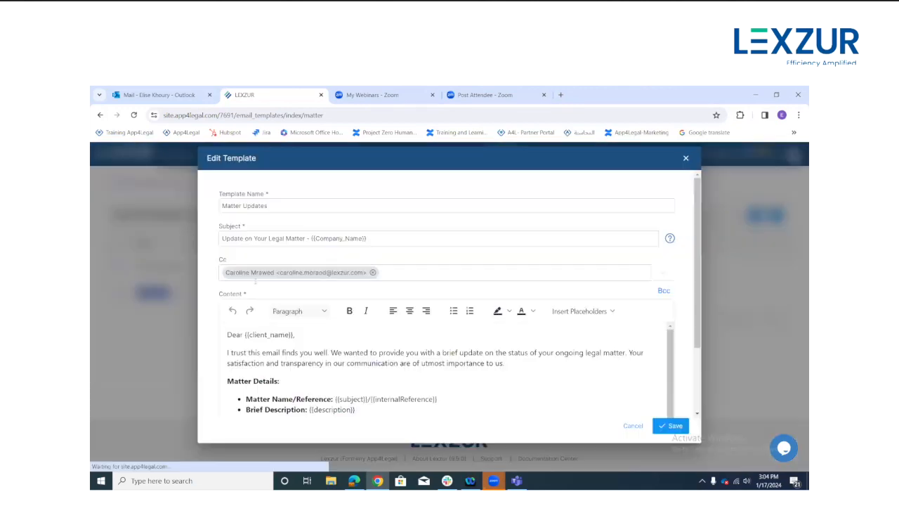
{"action": "left_click", "coordinate": [285, 205]}
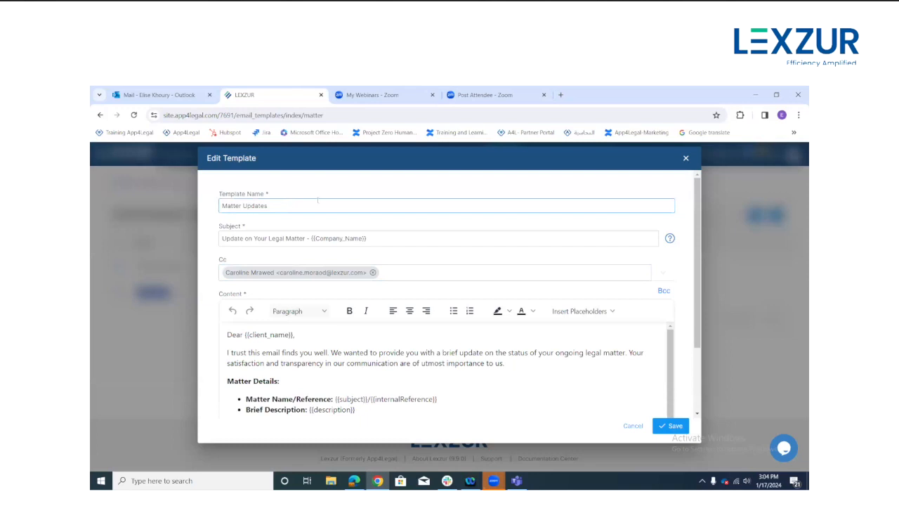
{"action": "left_click_drag", "start_coordinate": [368, 238], "coordinate": [223, 241]}
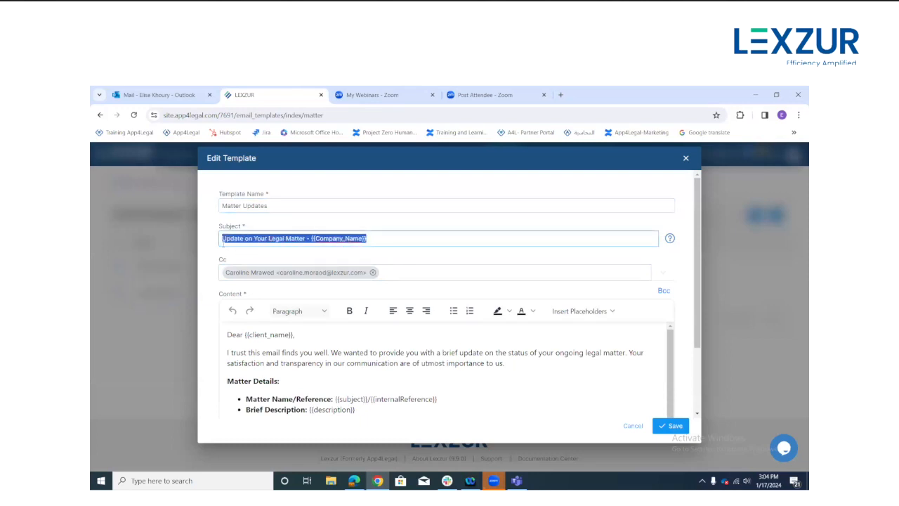
{"action": "left_click", "coordinate": [383, 239]}
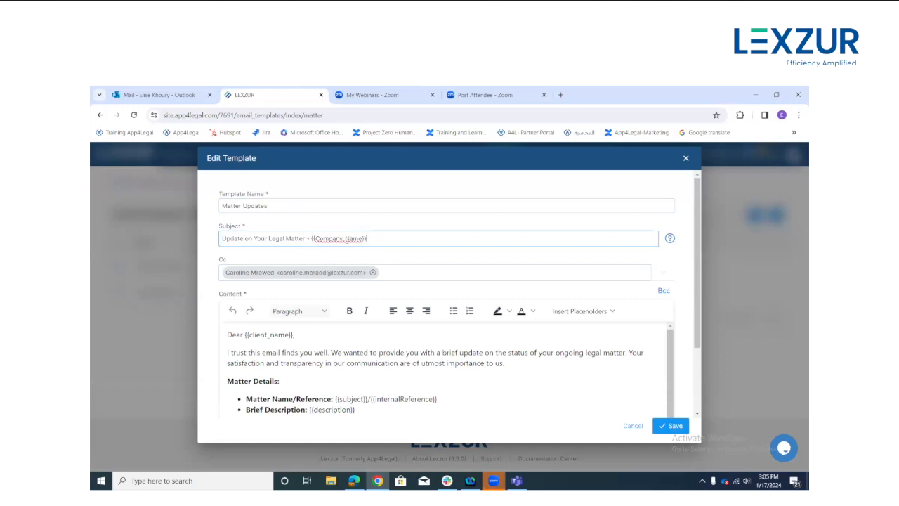
- Append the Arrival Date placeholder to the end of the Matter Updates template's subject
{"action": "left_click", "coordinate": [669, 238]}
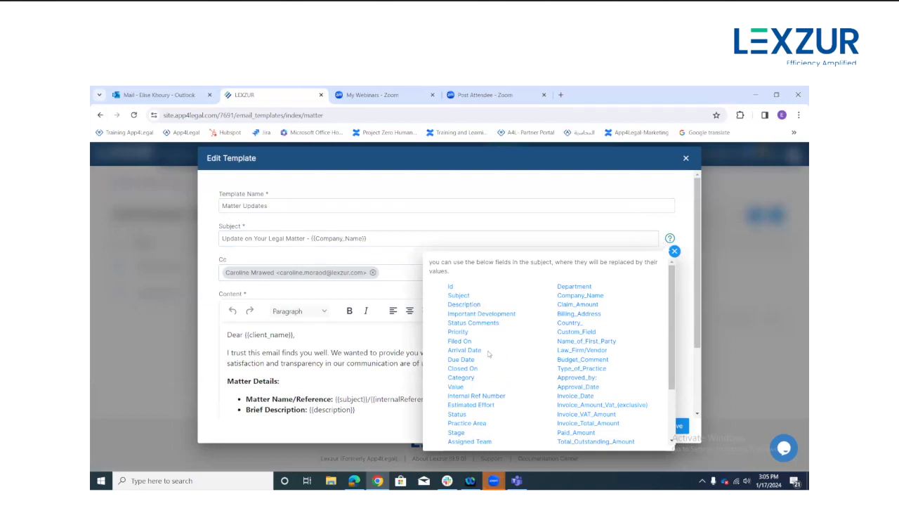
{"action": "left_click", "coordinate": [465, 351]}
{"action": "left_click", "coordinate": [417, 241]}
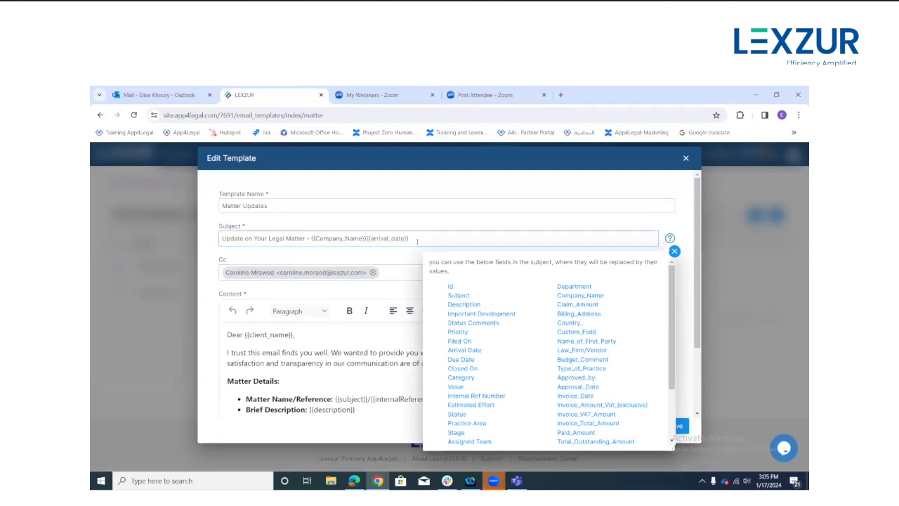
{"action": "left_click", "coordinate": [479, 289]}
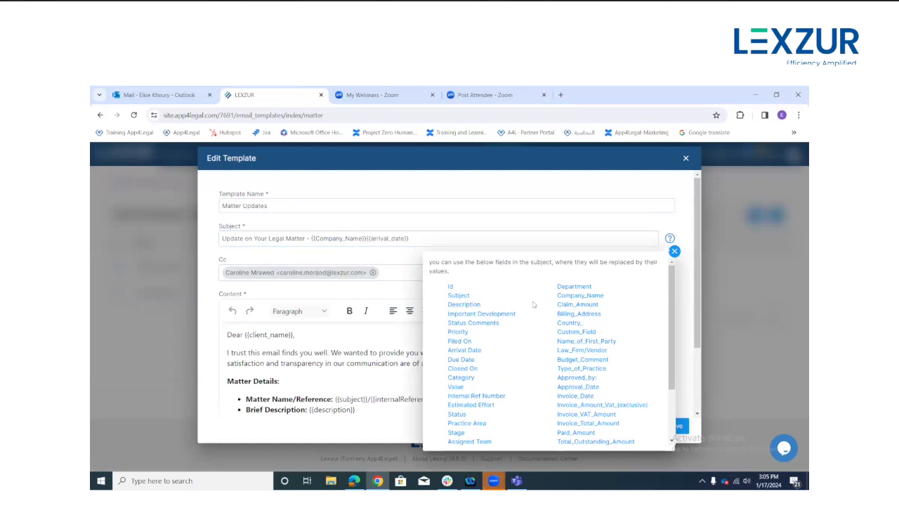
{"action": "left_click", "coordinate": [673, 251]}
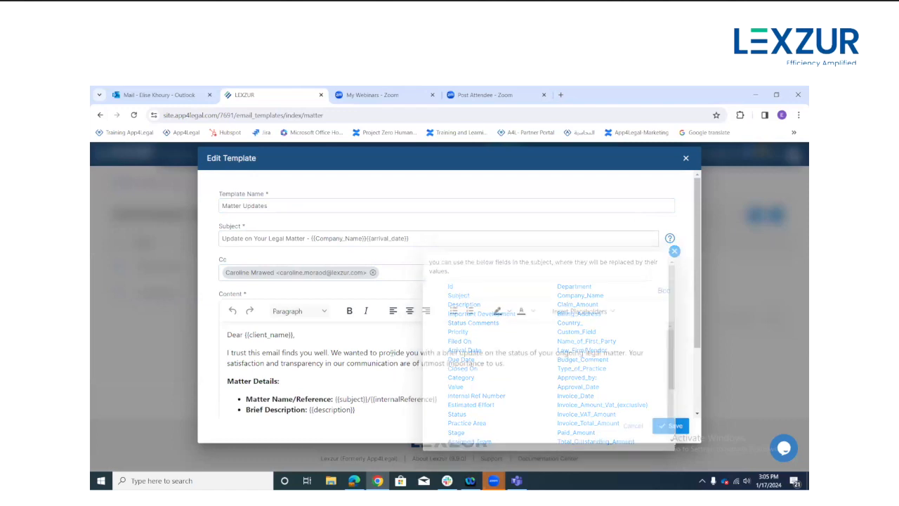
- Examine the template's Cc recipient and the placeholders in its content, and close the template without saving
{"action": "left_click", "coordinate": [269, 279]}
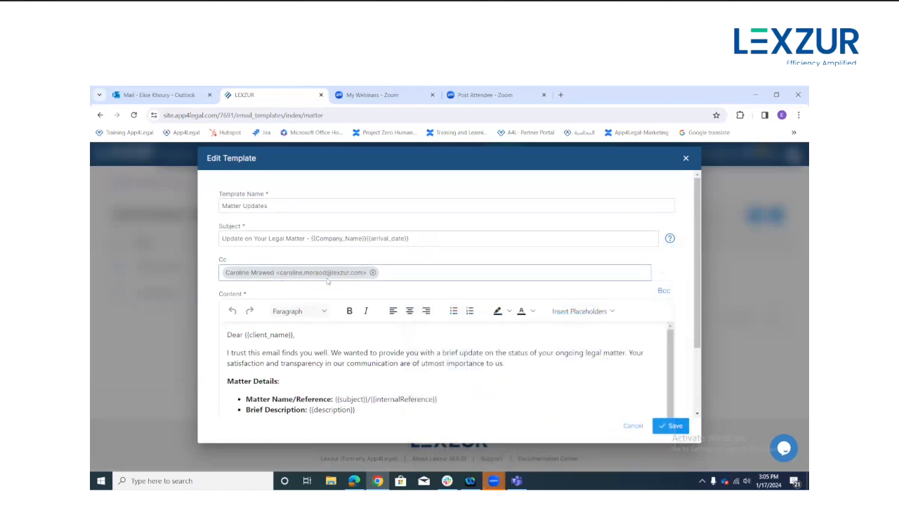
{"action": "scroll", "coordinate": [302, 291], "scroll_direction": "down", "scroll_amount": 2}
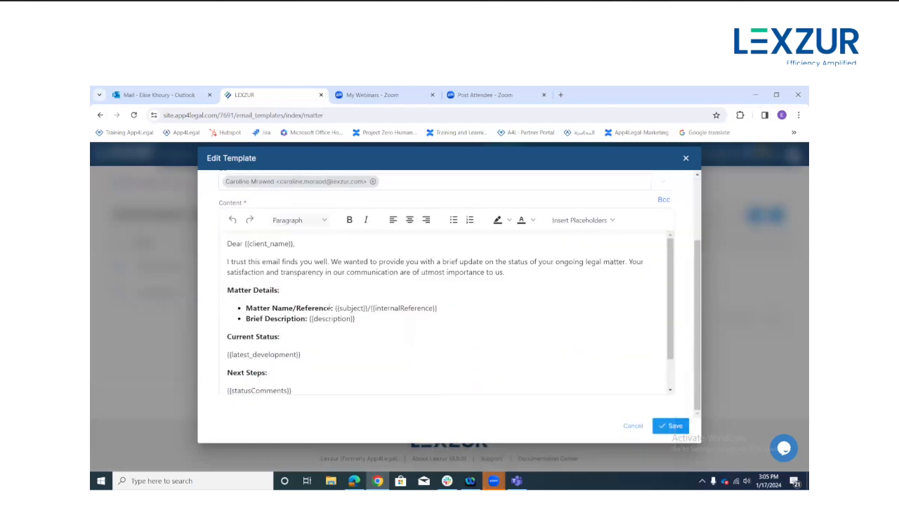
{"action": "left_click_drag", "start_coordinate": [232, 244], "coordinate": [295, 244]}
{"action": "triple_click", "coordinate": [271, 244]}
{"action": "double_click", "coordinate": [271, 244]}
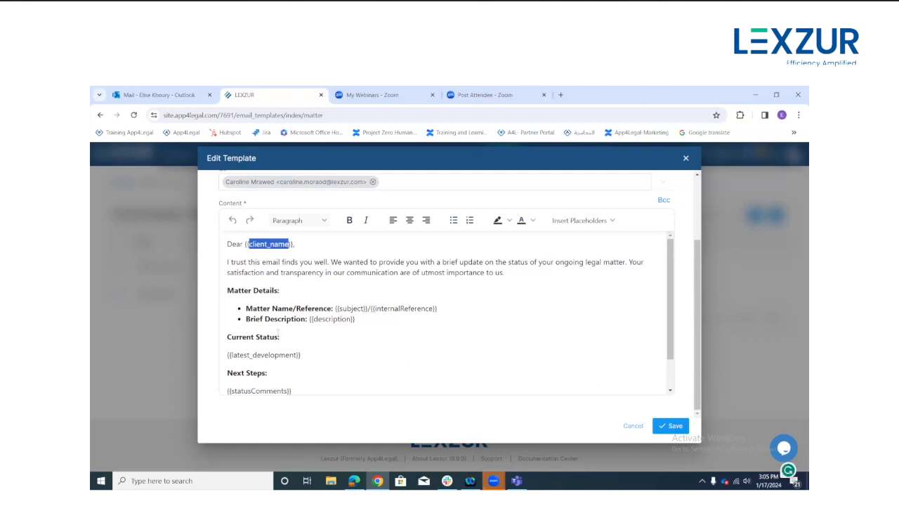
{"action": "scroll", "coordinate": [422, 309], "scroll_direction": "down", "scroll_amount": 1}
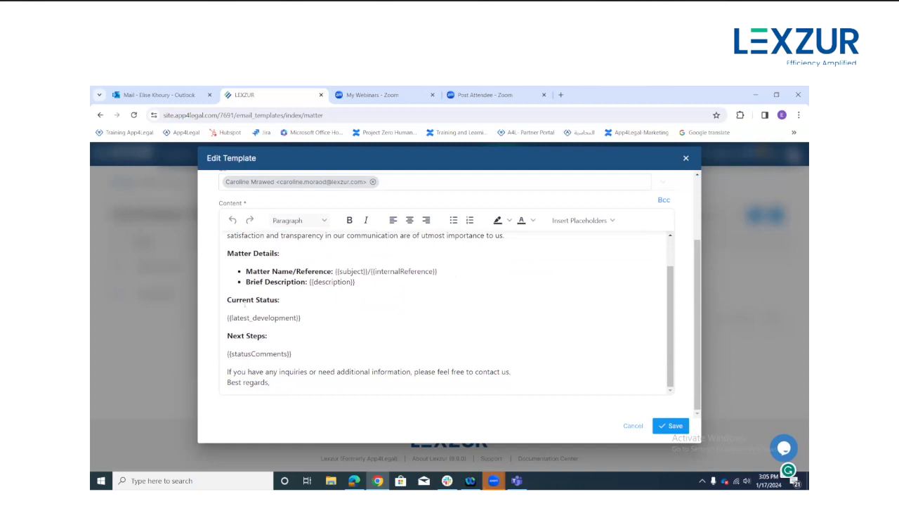
{"action": "left_click_drag", "start_coordinate": [254, 301], "coordinate": [269, 306]}
{"action": "left_click_drag", "start_coordinate": [236, 336], "coordinate": [263, 336]}
{"action": "left_click", "coordinate": [301, 352]}
{"action": "key", "text": "Return"}
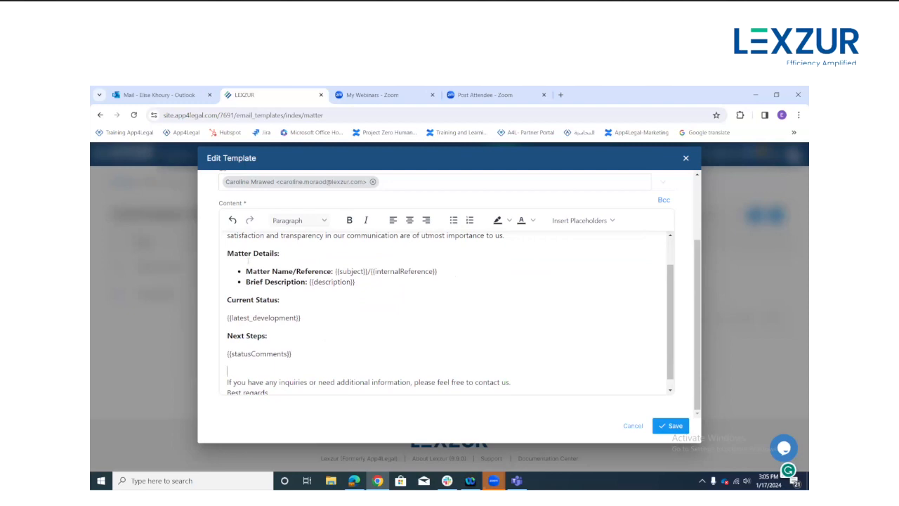
{"action": "scroll", "coordinate": [347, 285], "scroll_direction": "up", "scroll_amount": 6}
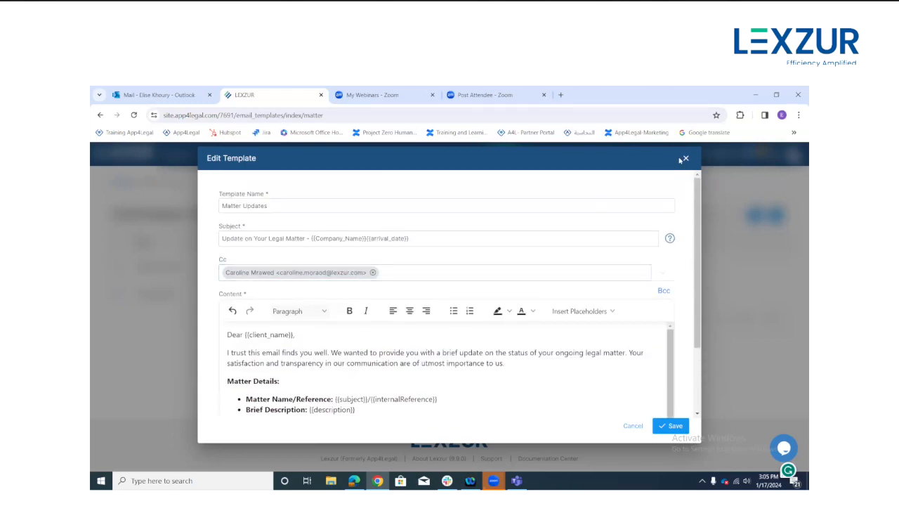
{"action": "scroll", "coordinate": [678, 167], "scroll_direction": "down", "scroll_amount": 1}
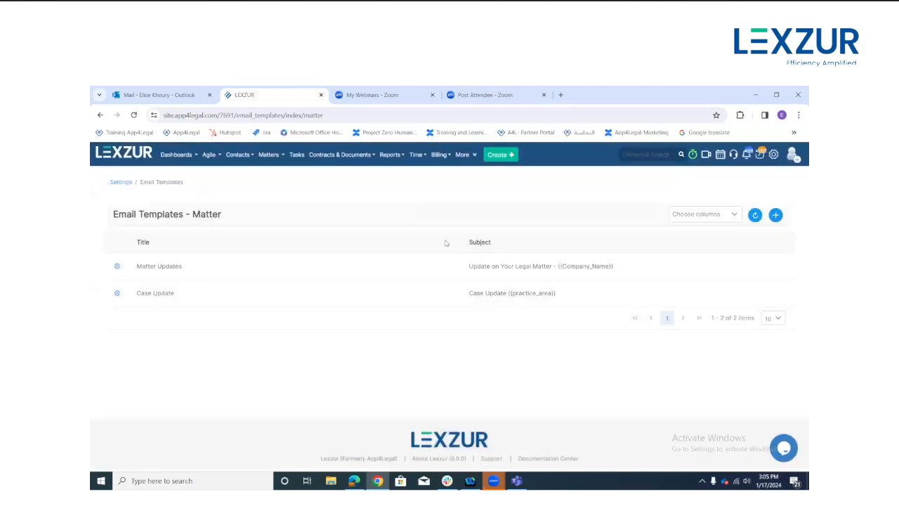
- Open the emails of the corporate matter "Legal Consultation for ABC"
{"action": "left_click", "coordinate": [269, 154]}
{"action": "left_click", "coordinate": [279, 173]}
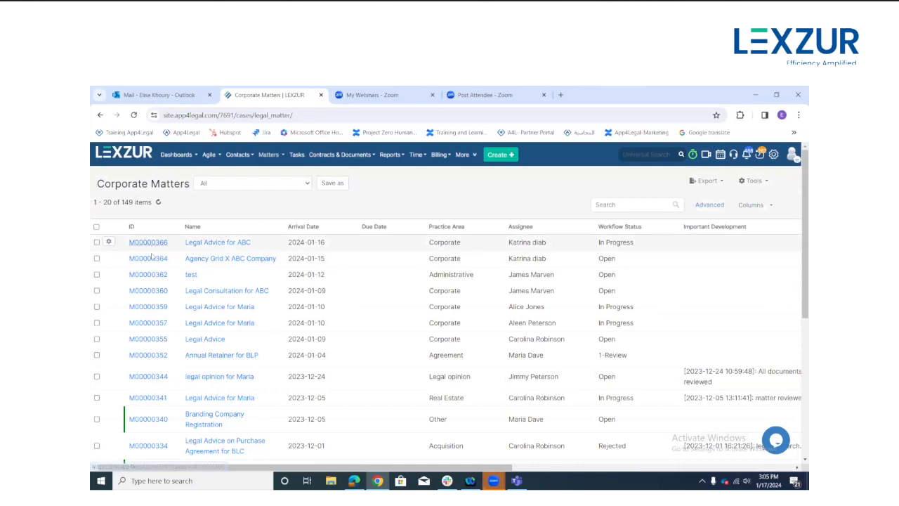
{"action": "left_click", "coordinate": [149, 291]}
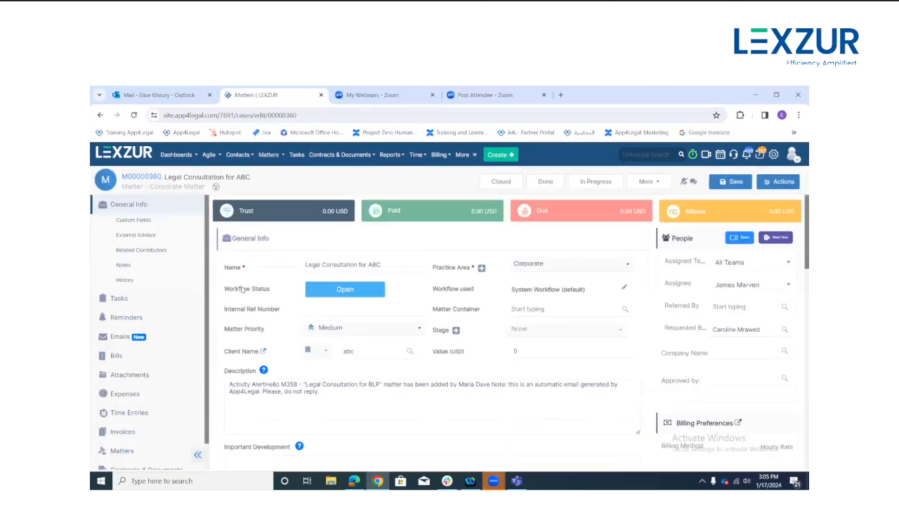
{"action": "left_click", "coordinate": [120, 337]}
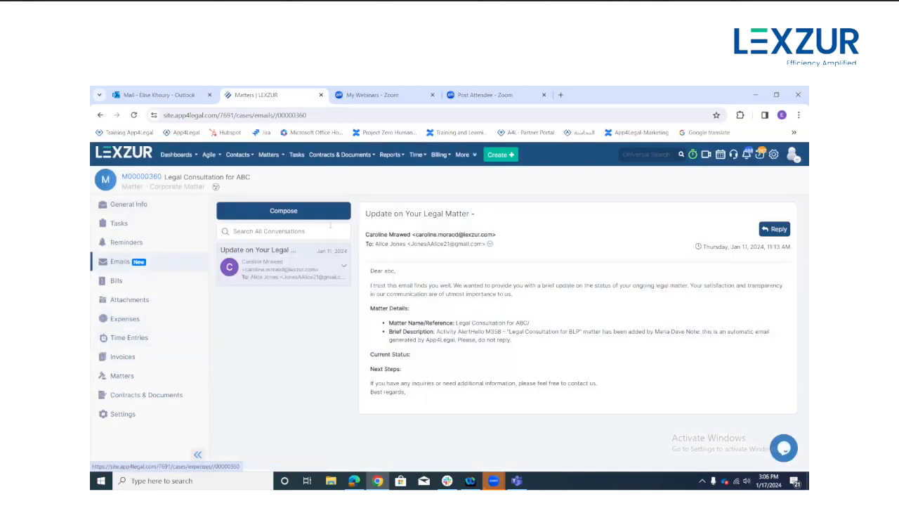
- Compose a new email for the matter using the Matter Updates template
{"action": "left_click", "coordinate": [311, 210]}
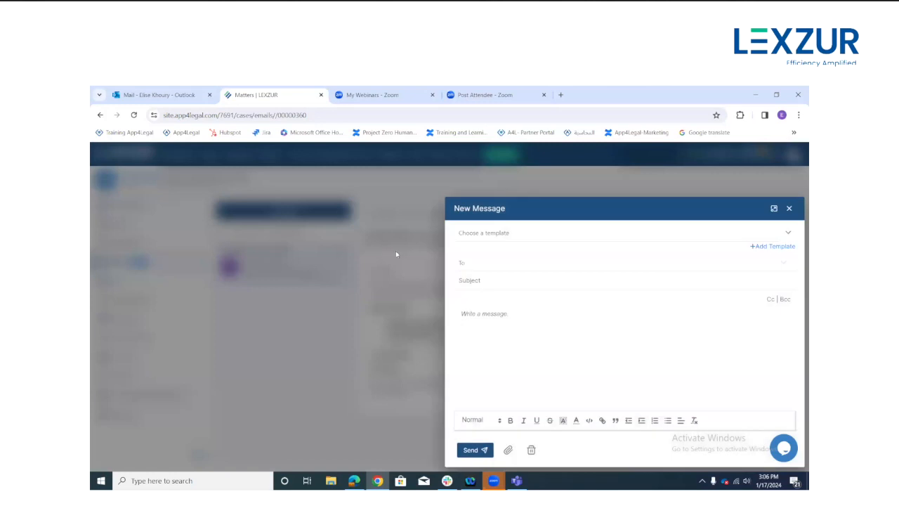
{"action": "left_click", "coordinate": [524, 233]}
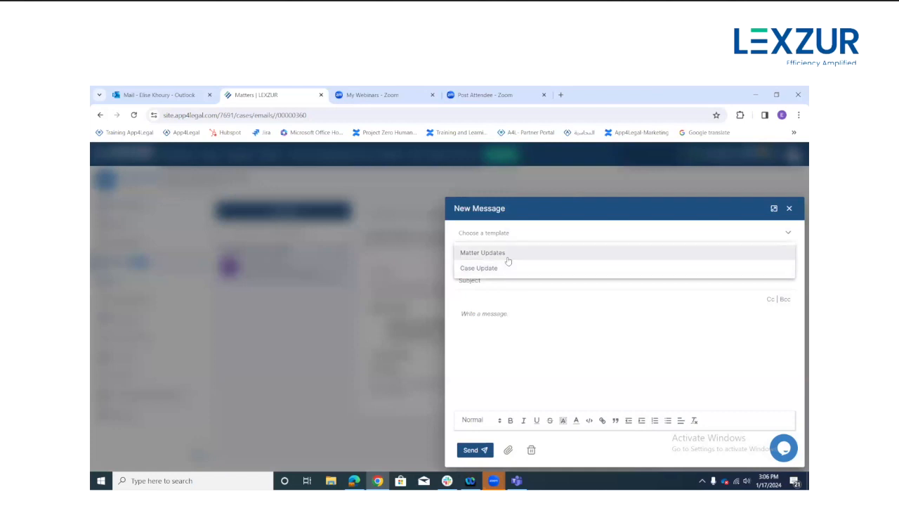
{"action": "left_click", "coordinate": [508, 259]}
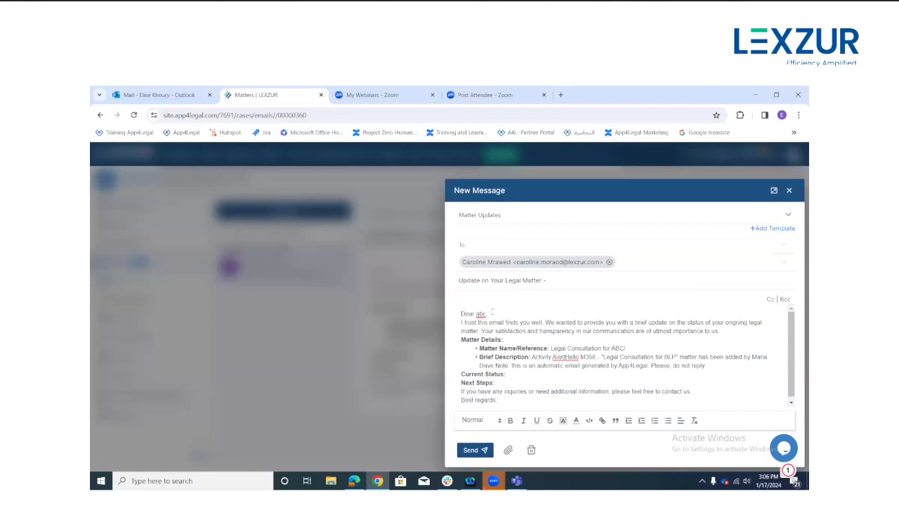
- Review the greeting, matter details and closing that the Matter Updates template filled into the message
{"action": "left_click", "coordinate": [481, 314]}
{"action": "double_click", "coordinate": [481, 313]}
{"action": "left_click", "coordinate": [511, 309]}
{"action": "scroll", "coordinate": [506, 384], "scroll_direction": "down", "scroll_amount": 1}
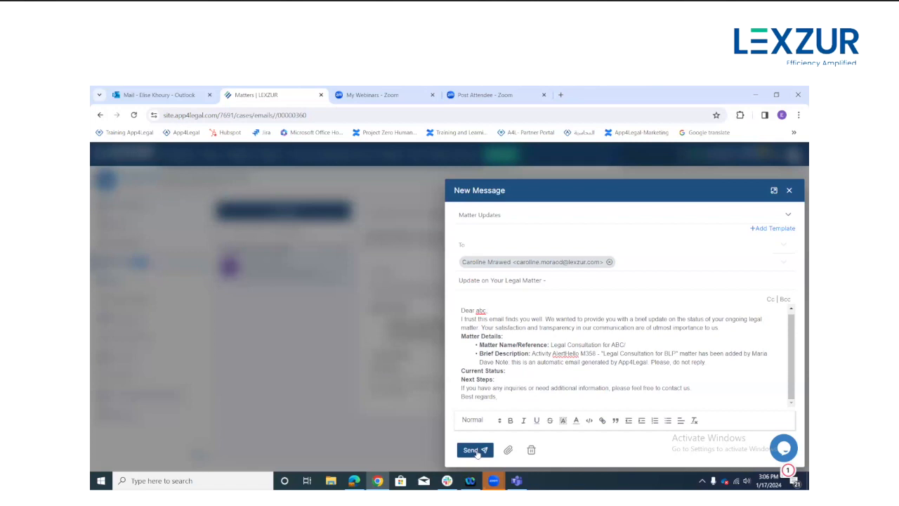
- Check the templates offered for the message, and open the form for adding a matter template and close it without saving
{"action": "left_click", "coordinate": [474, 247]}
{"action": "left_click", "coordinate": [503, 222]}
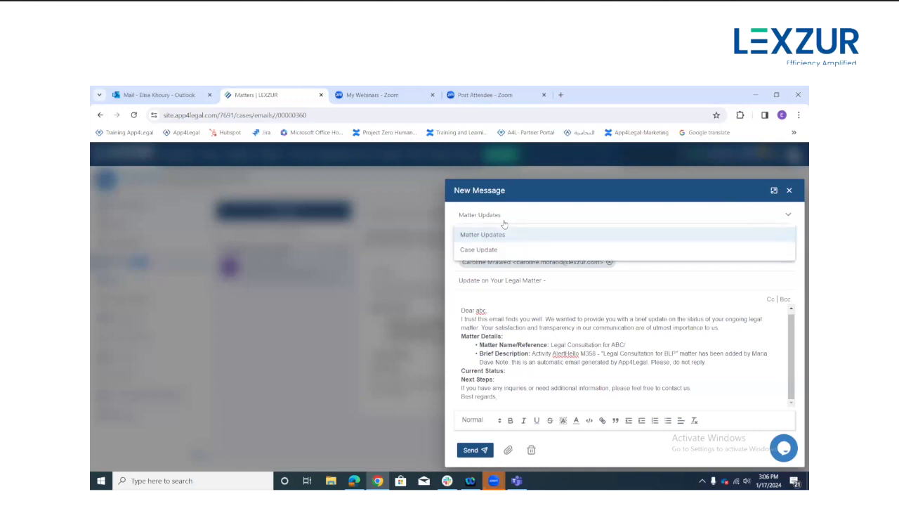
{"action": "left_click", "coordinate": [503, 223]}
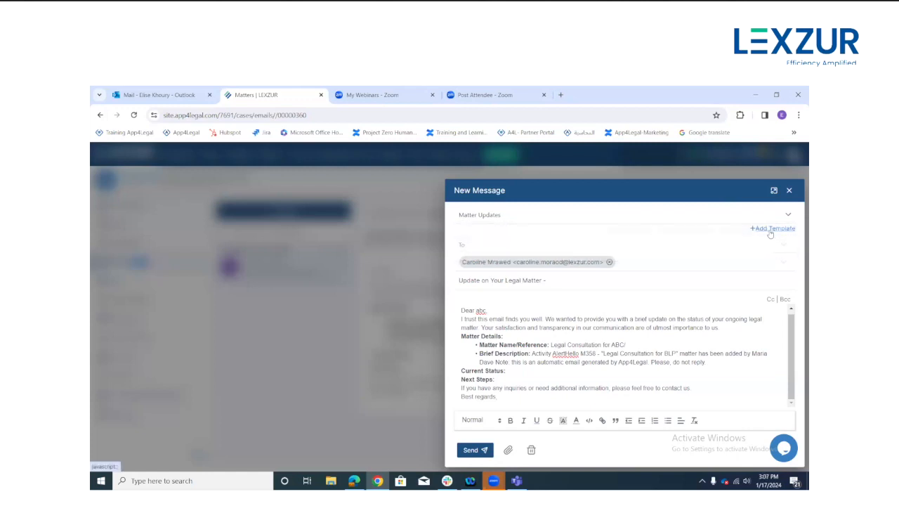
{"action": "left_click", "coordinate": [770, 231]}
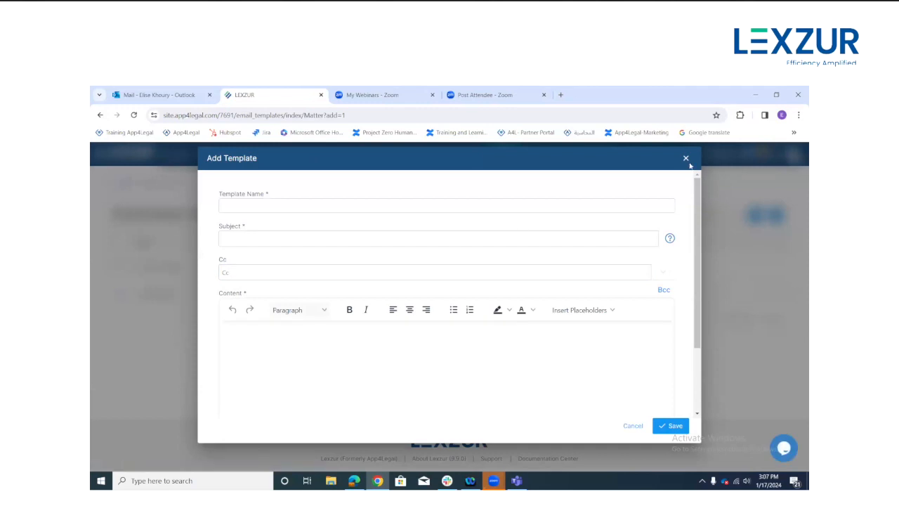
{"action": "left_click", "coordinate": [684, 160]}
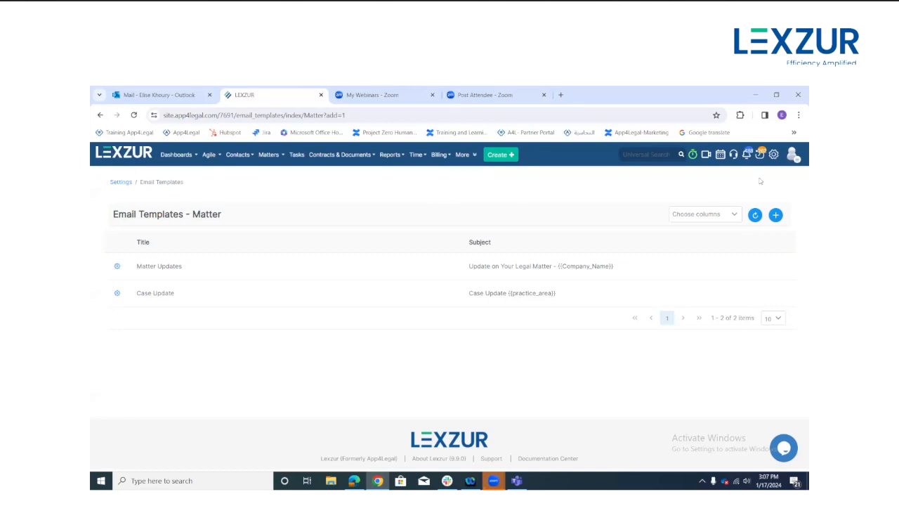
- Open the Contracts & Documents email templates from the system settings
{"action": "left_click", "coordinate": [773, 155]}
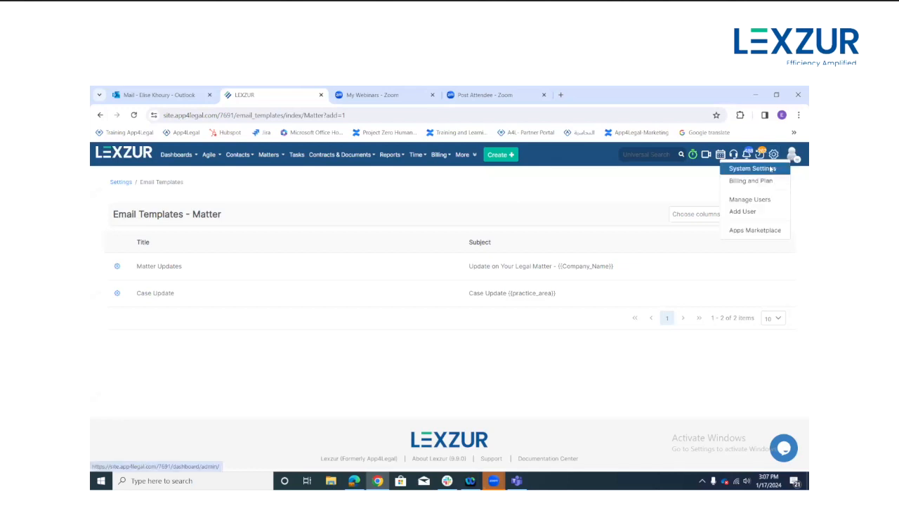
{"action": "left_click", "coordinate": [771, 170]}
{"action": "scroll", "coordinate": [613, 272], "scroll_direction": "down", "scroll_amount": 3}
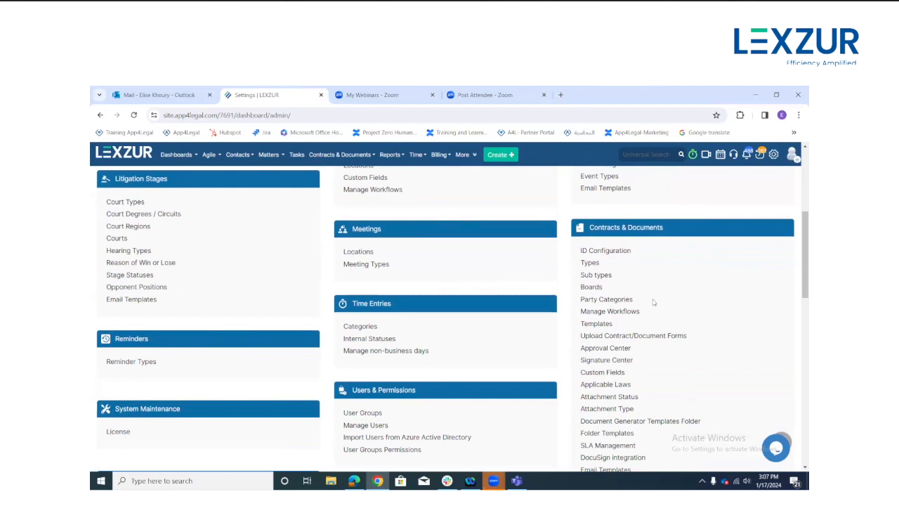
{"action": "scroll", "coordinate": [653, 303], "scroll_direction": "down", "scroll_amount": 2}
{"action": "left_click", "coordinate": [604, 376]}
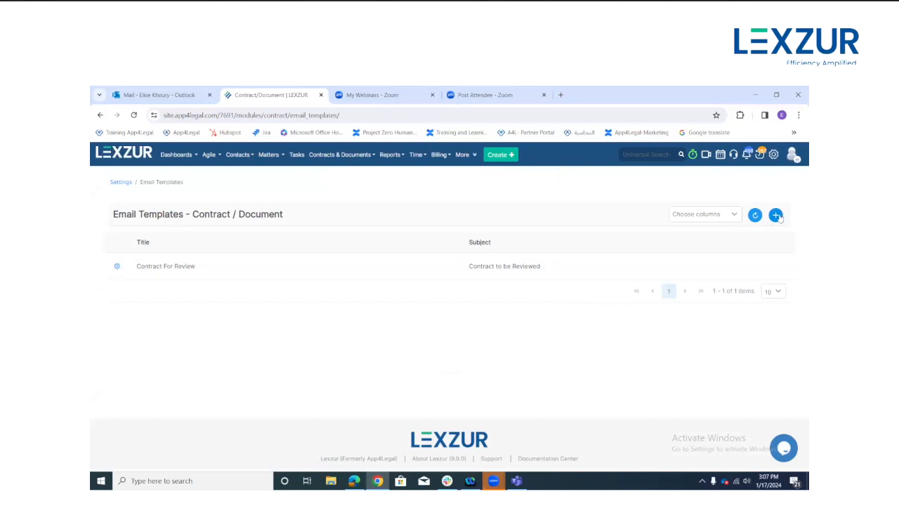
- Examine the Contract For Review template's subject, Cc recipient and content placeholders, and close it without saving
{"action": "left_click", "coordinate": [117, 266]}
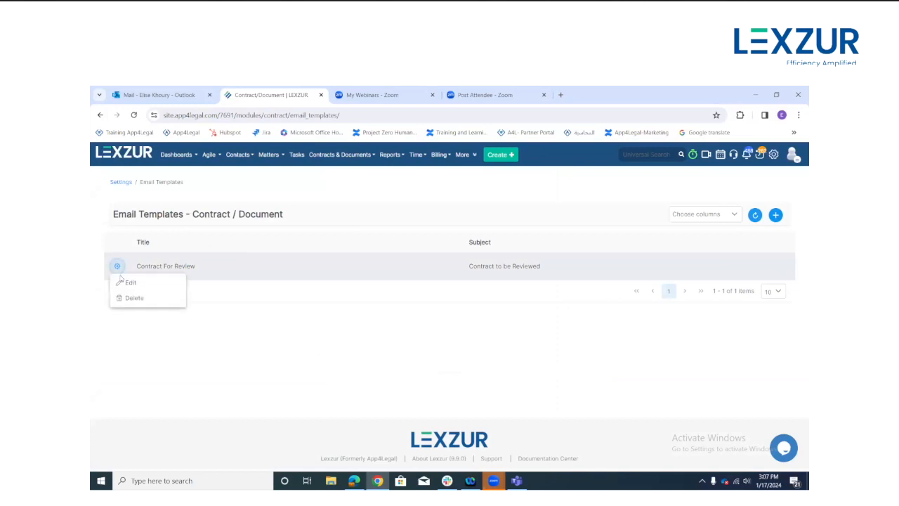
{"action": "left_click", "coordinate": [129, 282]}
{"action": "left_click", "coordinate": [263, 239]}
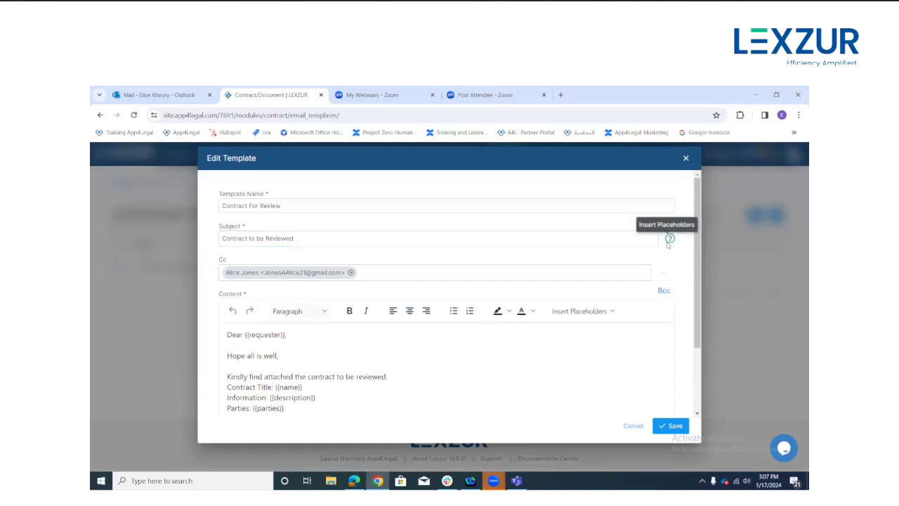
{"action": "scroll", "coordinate": [274, 390], "scroll_direction": "down", "scroll_amount": 2}
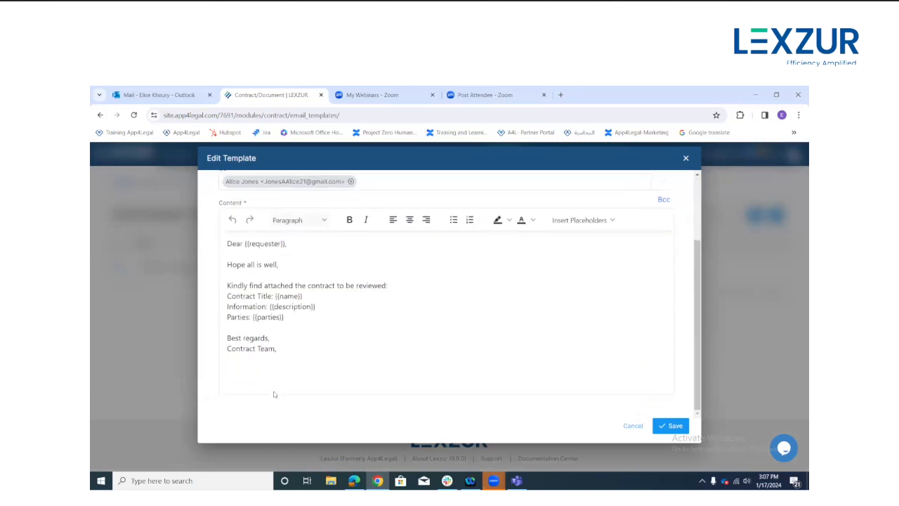
{"action": "scroll", "coordinate": [337, 363], "scroll_direction": "up", "scroll_amount": 2}
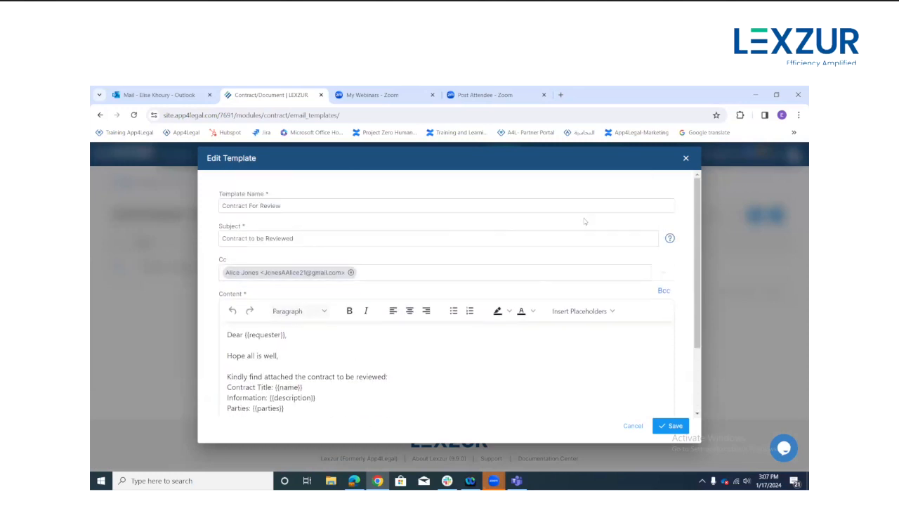
{"action": "left_click", "coordinate": [687, 160]}
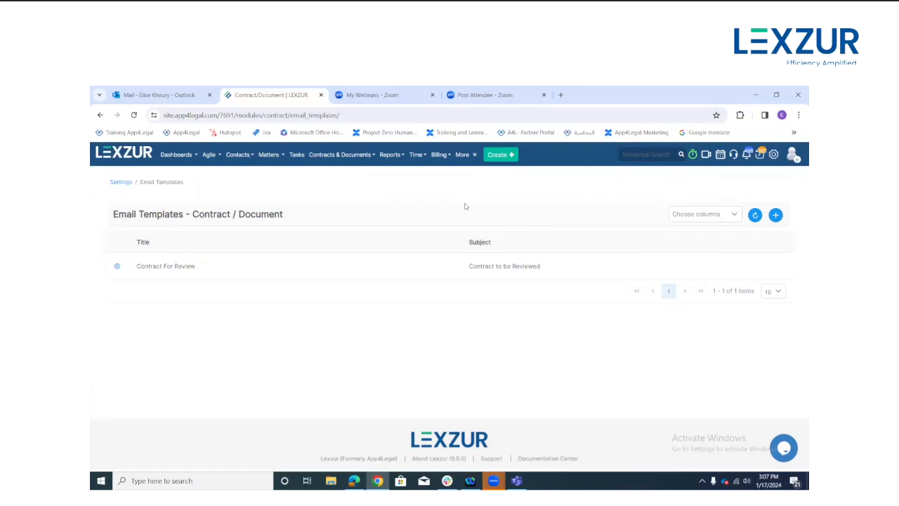
- Open the invoice email templates from the advanced billing settings
{"action": "left_click", "coordinate": [439, 154]}
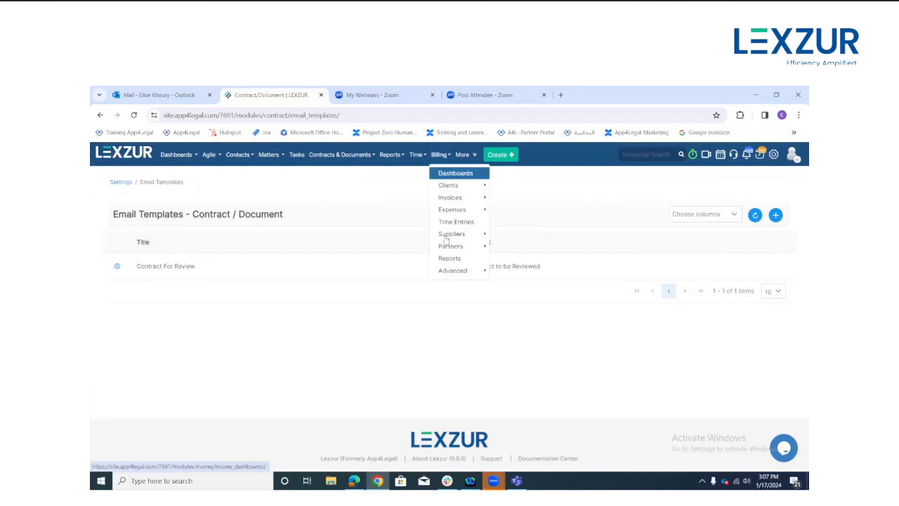
{"action": "mouse_move", "coordinate": [453, 270]}
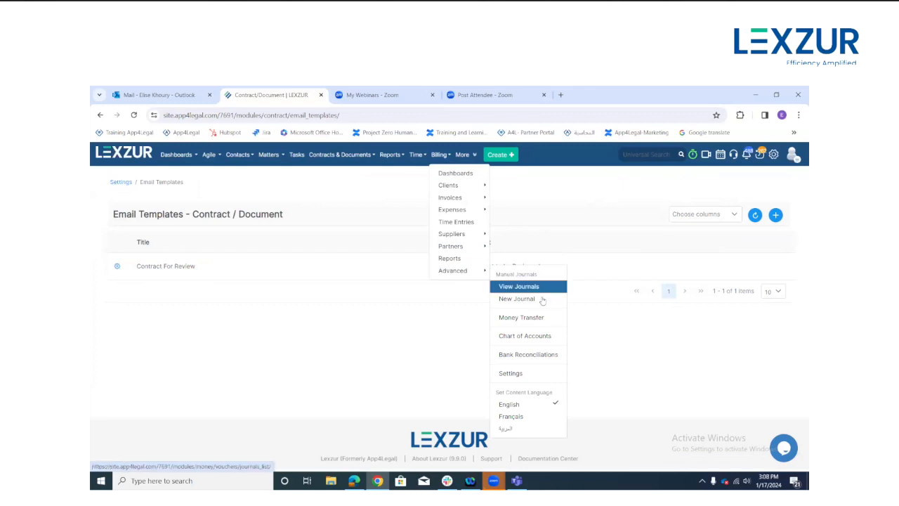
{"action": "left_click", "coordinate": [520, 374]}
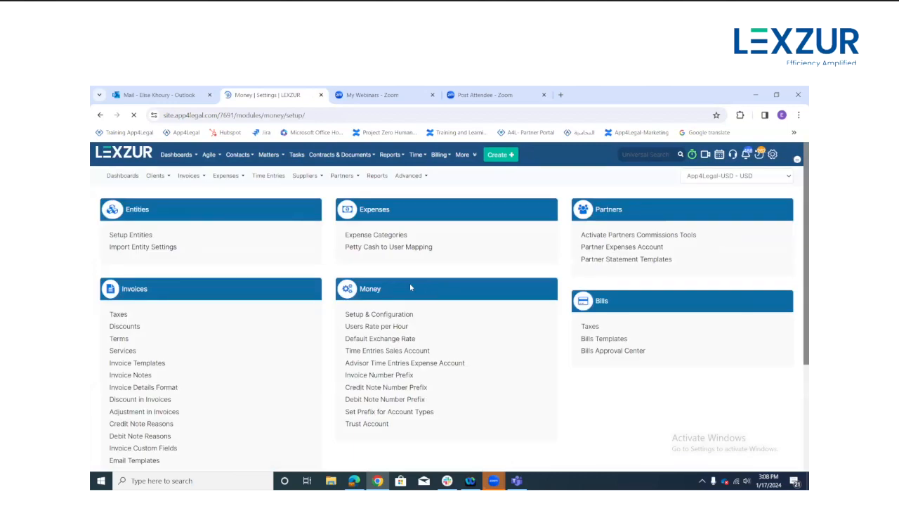
{"action": "scroll", "coordinate": [285, 298], "scroll_direction": "down", "scroll_amount": 2}
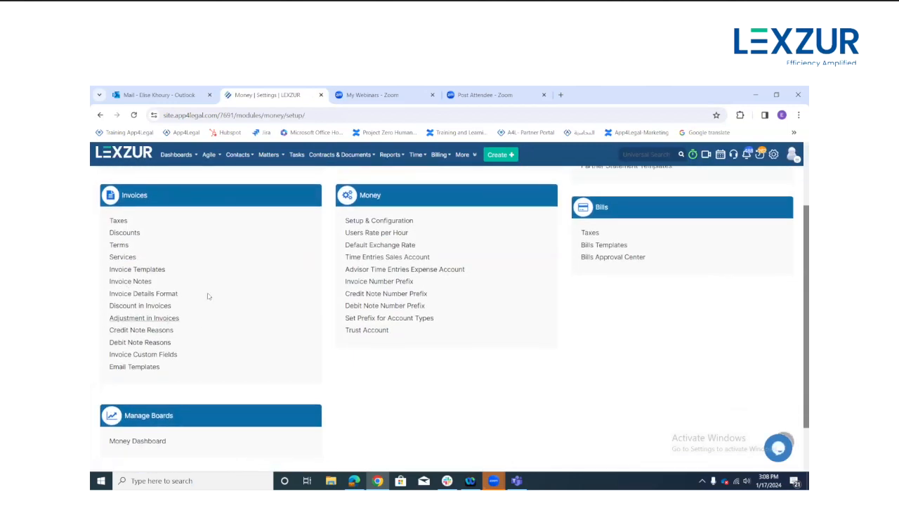
{"action": "left_click", "coordinate": [142, 372]}
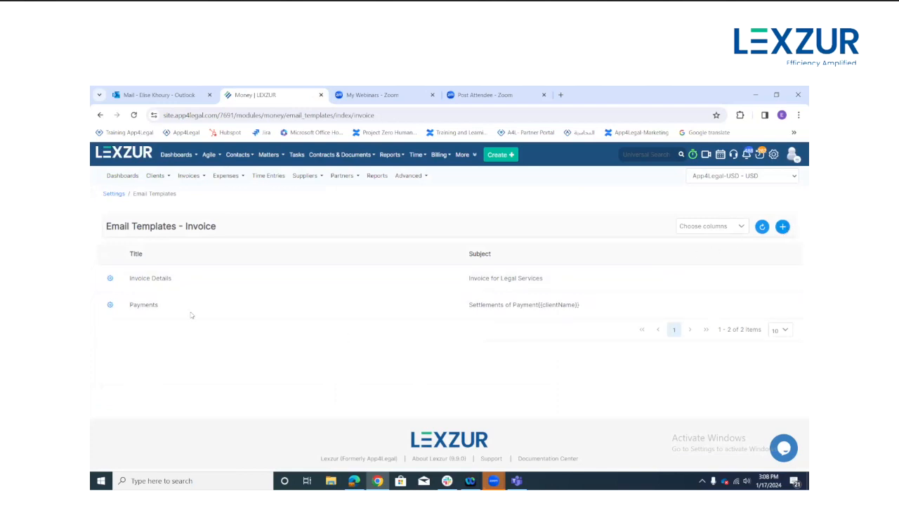
- Examine the Invoice Details template's subject, content and available placeholders, and cancel without saving
{"action": "left_click", "coordinate": [110, 280]}
{"action": "left_click", "coordinate": [114, 292]}
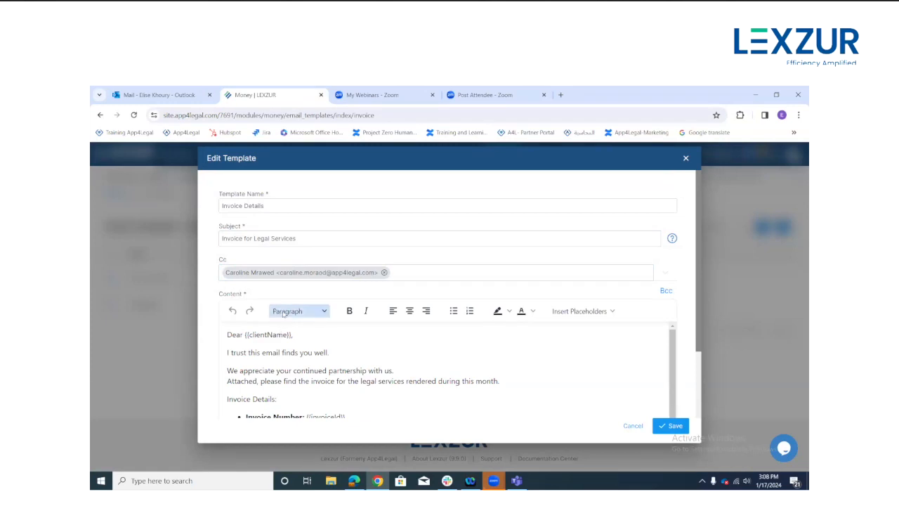
{"action": "left_click_drag", "start_coordinate": [302, 240], "coordinate": [219, 243]}
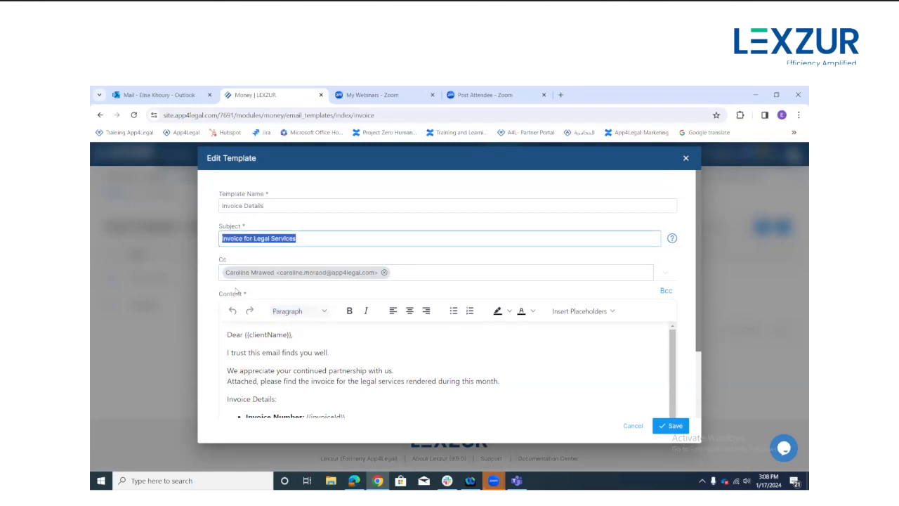
{"action": "scroll", "coordinate": [237, 290], "scroll_direction": "down", "scroll_amount": 2}
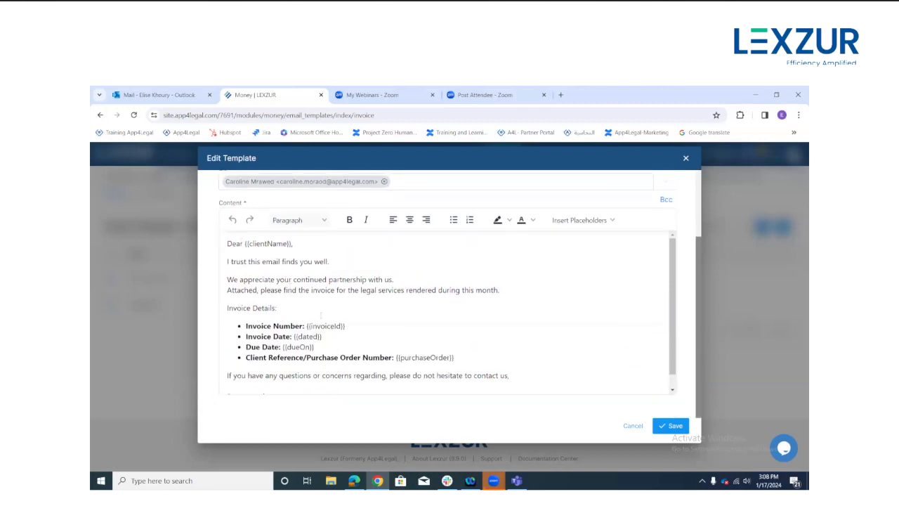
{"action": "left_click", "coordinate": [611, 221]}
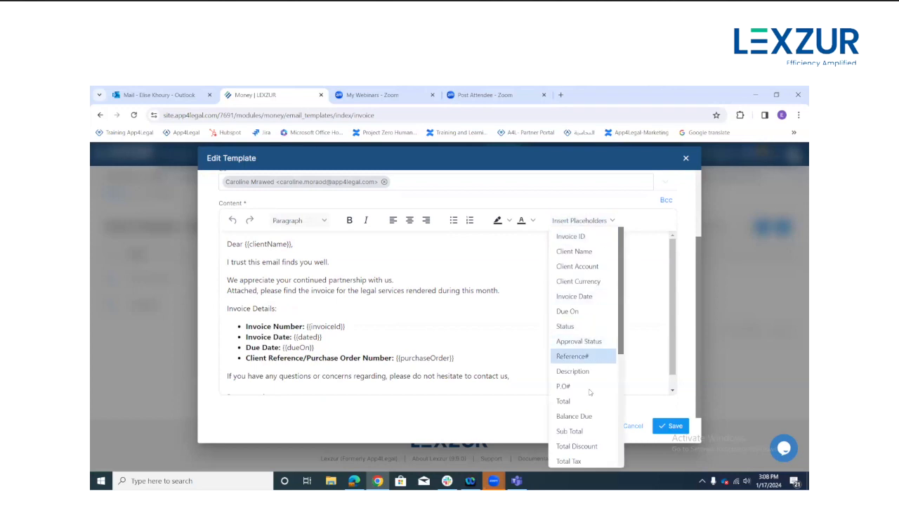
{"action": "left_click", "coordinate": [420, 321]}
{"action": "scroll", "coordinate": [425, 327], "scroll_direction": "down", "scroll_amount": 1}
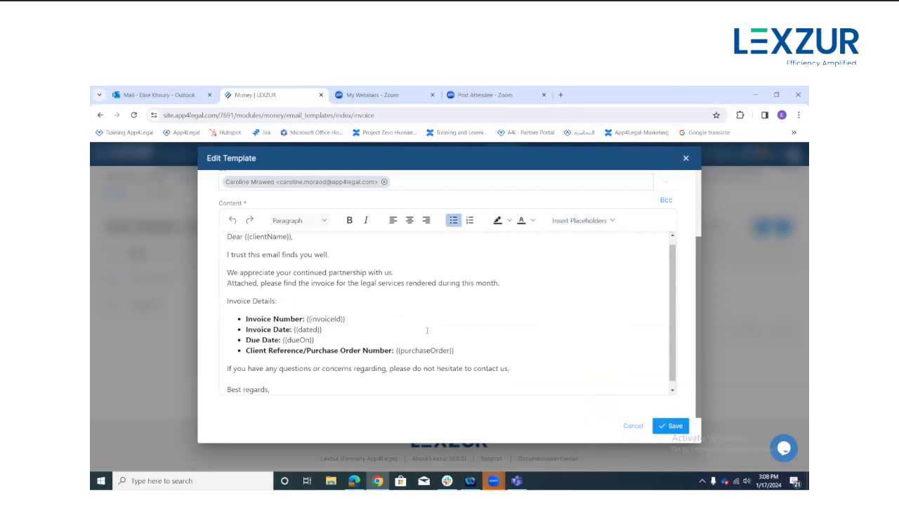
{"action": "left_click", "coordinate": [637, 427]}
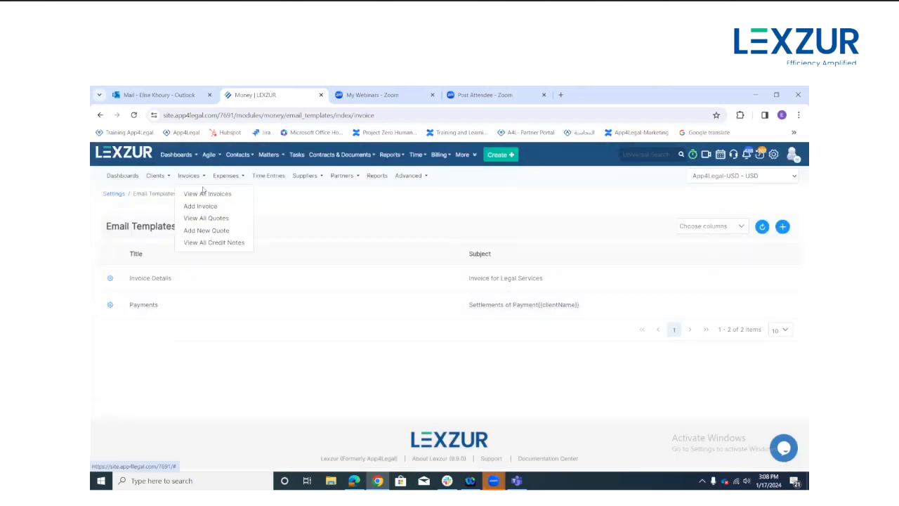
- Open the emails of the BLP industry invoice dated 2024-01-17 from the list of all invoices
{"action": "mouse_move", "coordinate": [195, 178]}
{"action": "left_click", "coordinate": [202, 194]}
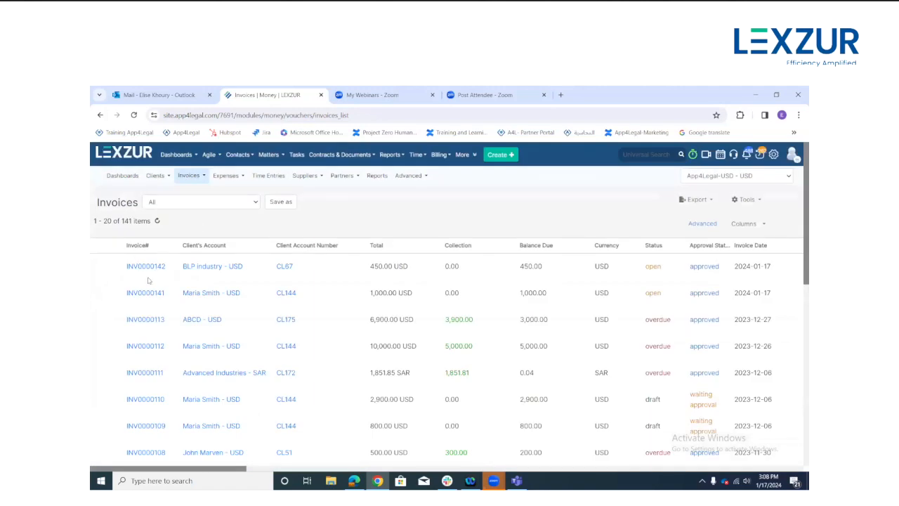
{"action": "left_click", "coordinate": [146, 268]}
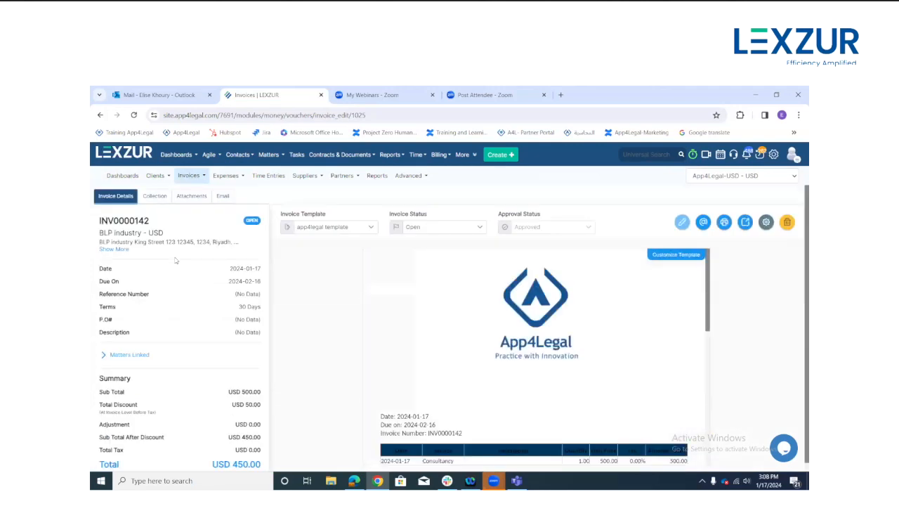
{"action": "left_click", "coordinate": [222, 196]}
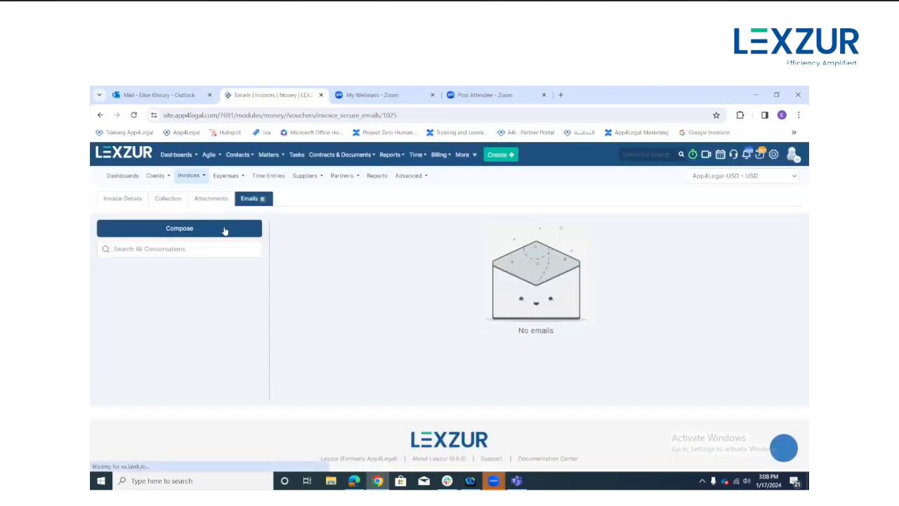
- Compose a new email for the invoice using the Invoice Details template, and discard the message unsent
{"action": "left_click", "coordinate": [225, 228]}
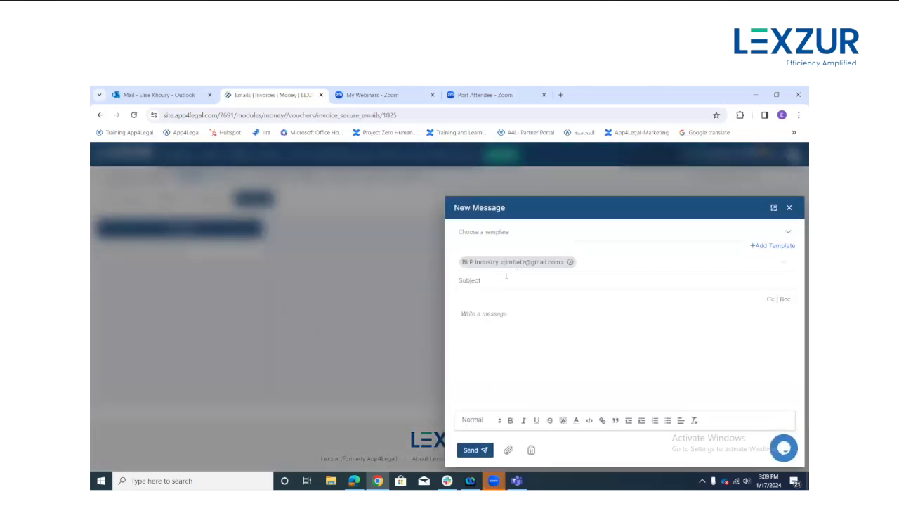
{"action": "left_click", "coordinate": [715, 239]}
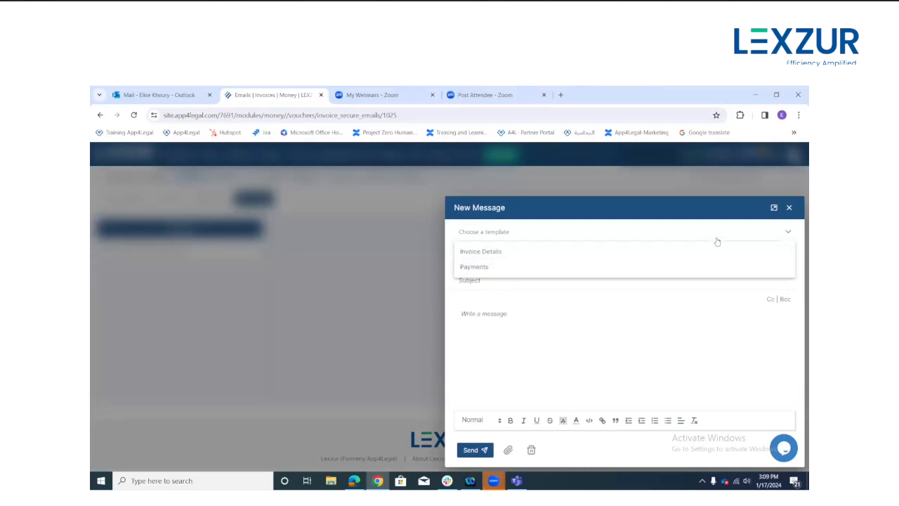
{"action": "left_click", "coordinate": [509, 252]}
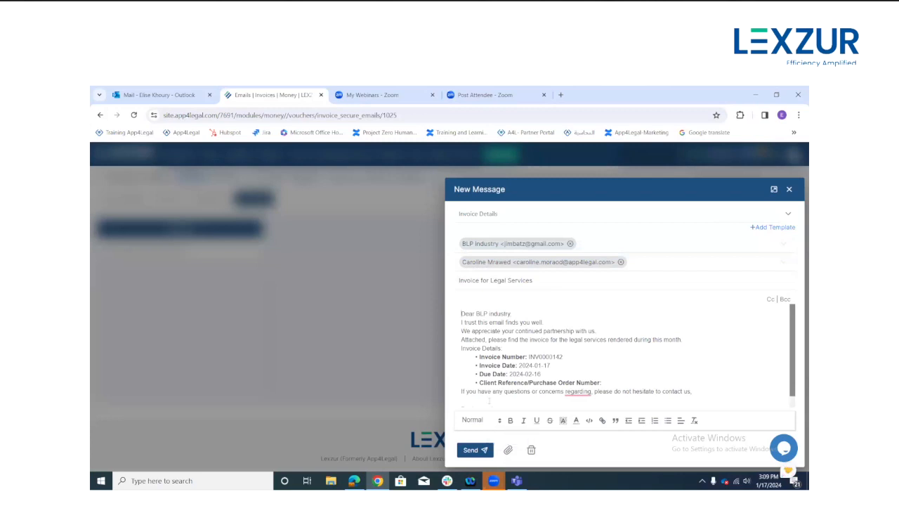
{"action": "scroll", "coordinate": [490, 339], "scroll_direction": "down", "scroll_amount": 1}
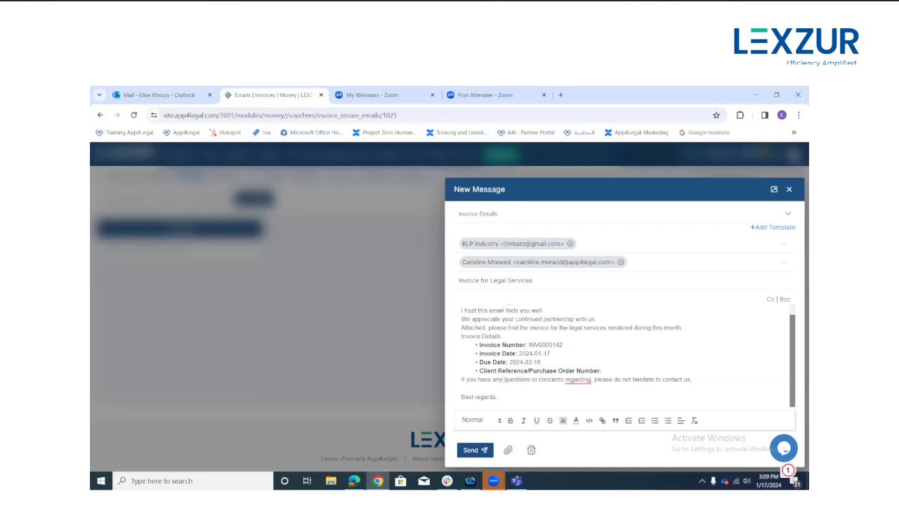
{"action": "left_click", "coordinate": [789, 191]}
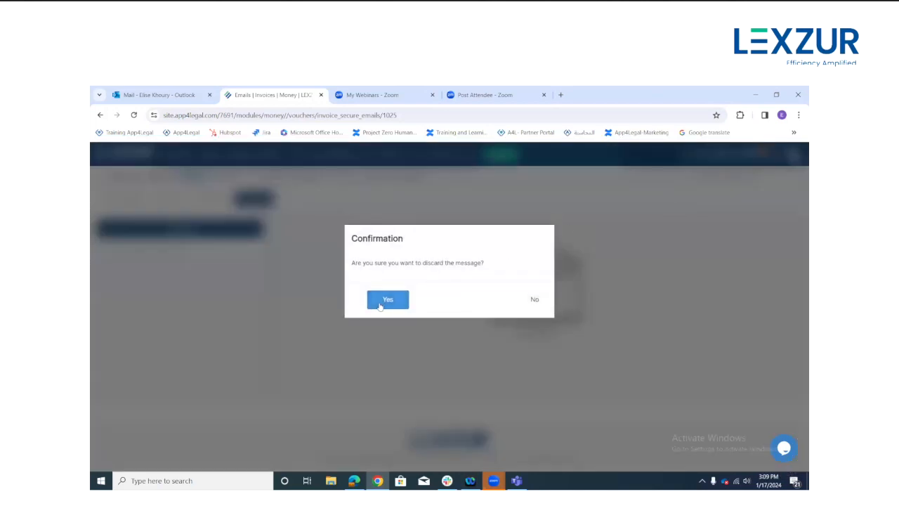
{"action": "left_click", "coordinate": [380, 302]}
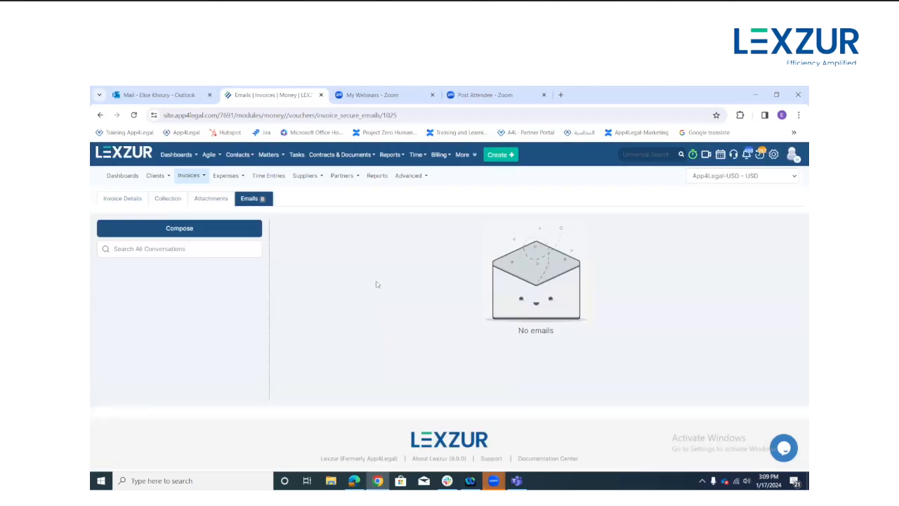
- Open the System Values section of Setup & Configuration in the system preferences
{"action": "left_click", "coordinate": [773, 158]}
{"action": "left_click", "coordinate": [765, 169]}
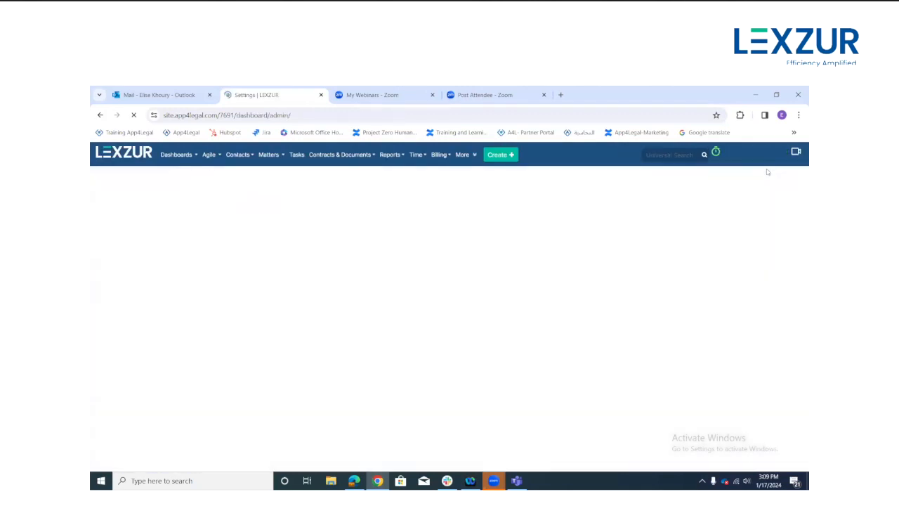
{"action": "scroll", "coordinate": [225, 311], "scroll_direction": "down", "scroll_amount": 5}
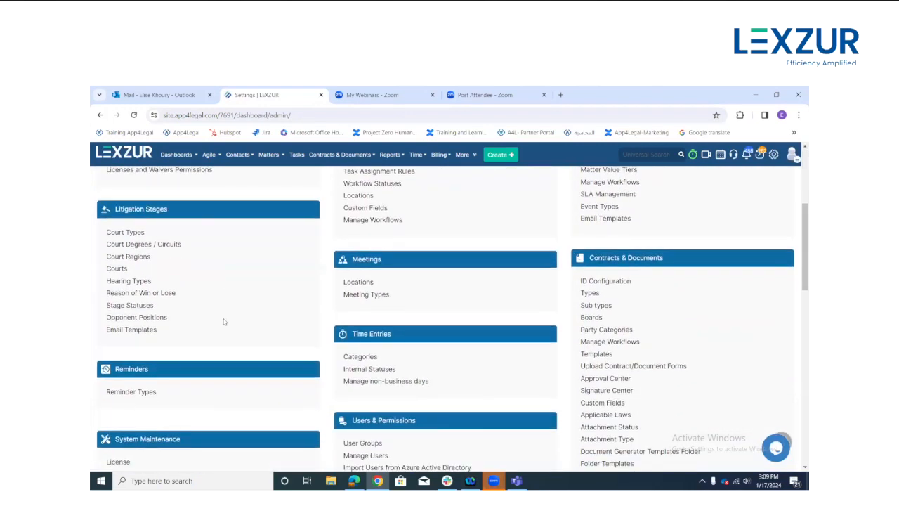
{"action": "scroll", "coordinate": [218, 328], "scroll_direction": "down", "scroll_amount": 2}
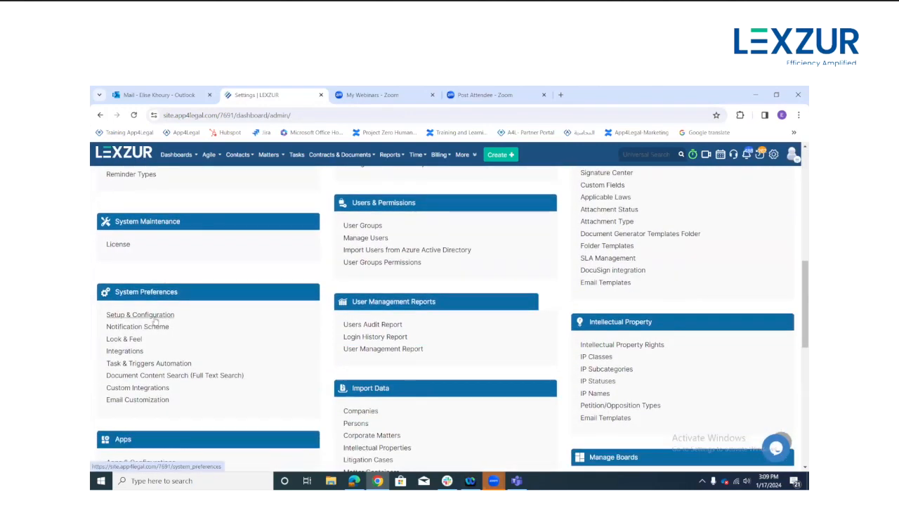
{"action": "left_click", "coordinate": [154, 316]}
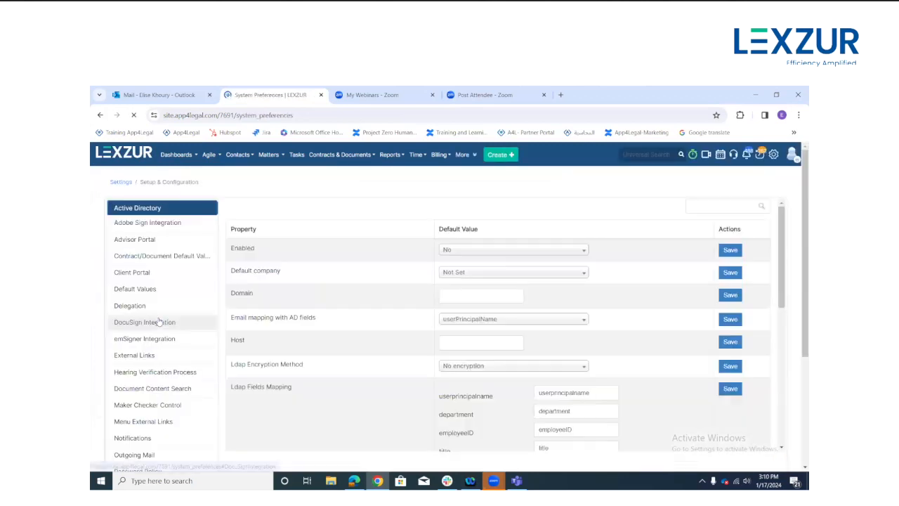
{"action": "scroll", "coordinate": [151, 341], "scroll_direction": "down", "scroll_amount": 1}
{"action": "scroll", "coordinate": [149, 342], "scroll_direction": "down", "scroll_amount": 3}
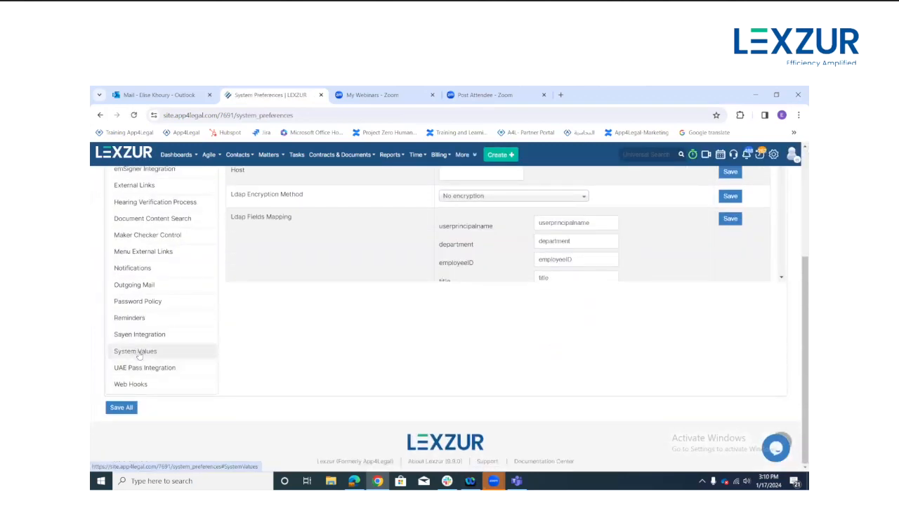
{"action": "left_click", "coordinate": [138, 355]}
- Check the default value of the Allow Custom Email property in the system values
{"action": "scroll", "coordinate": [389, 339], "scroll_direction": "up", "scroll_amount": 3}
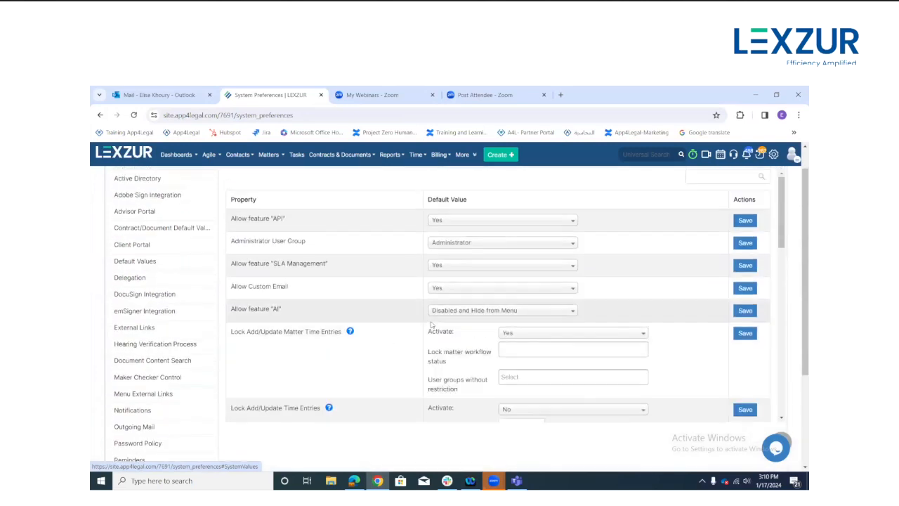
{"action": "left_click_drag", "start_coordinate": [264, 287], "coordinate": [300, 291]}
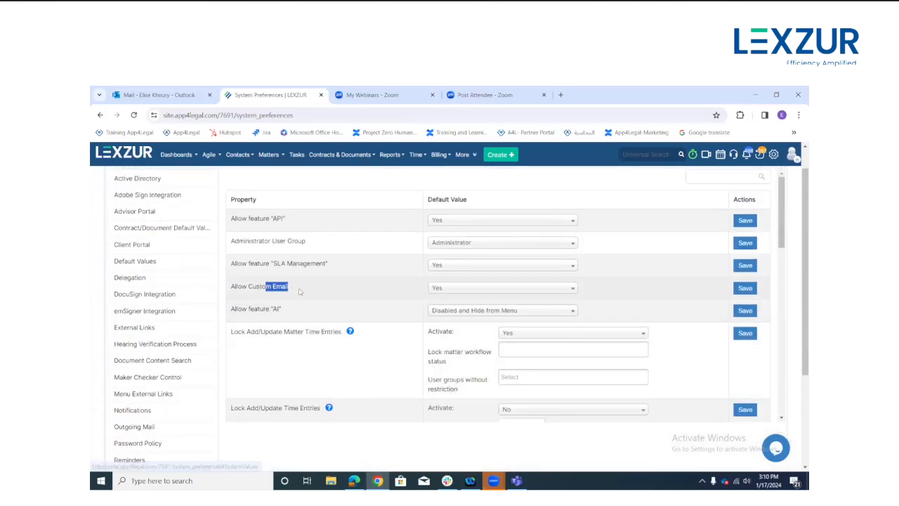
{"action": "left_click", "coordinate": [454, 295]}
{"action": "left_click", "coordinate": [449, 296]}
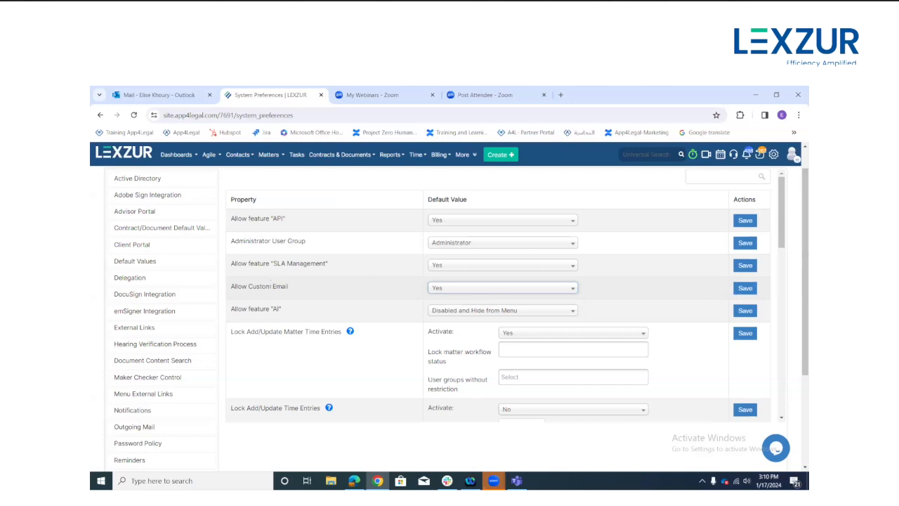
{"action": "scroll", "coordinate": [273, 284], "scroll_direction": "up", "scroll_amount": 1}
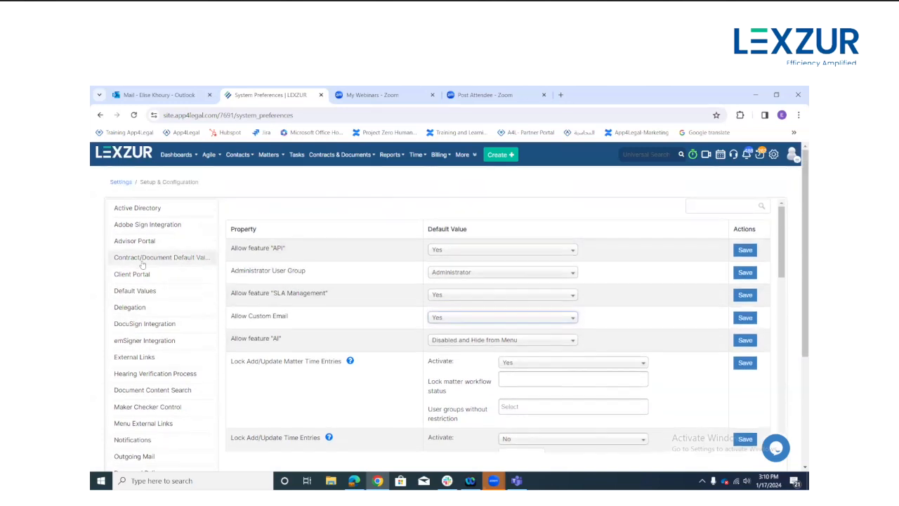
- Open Email Customization under System Preferences in the settings
{"action": "left_click", "coordinate": [774, 154]}
{"action": "left_click", "coordinate": [751, 169]}
{"action": "scroll", "coordinate": [186, 317], "scroll_direction": "down", "scroll_amount": 7}
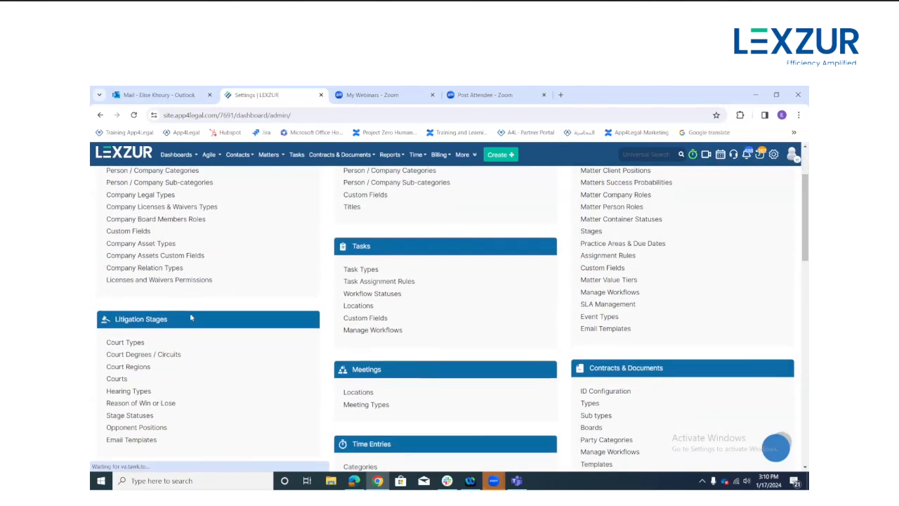
{"action": "scroll", "coordinate": [173, 315], "scroll_direction": "down", "scroll_amount": 1}
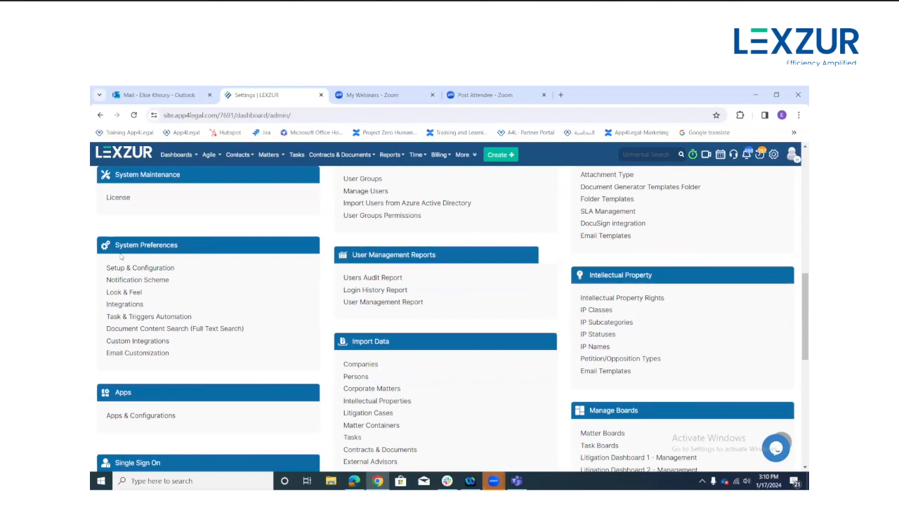
{"action": "left_click", "coordinate": [127, 357]}
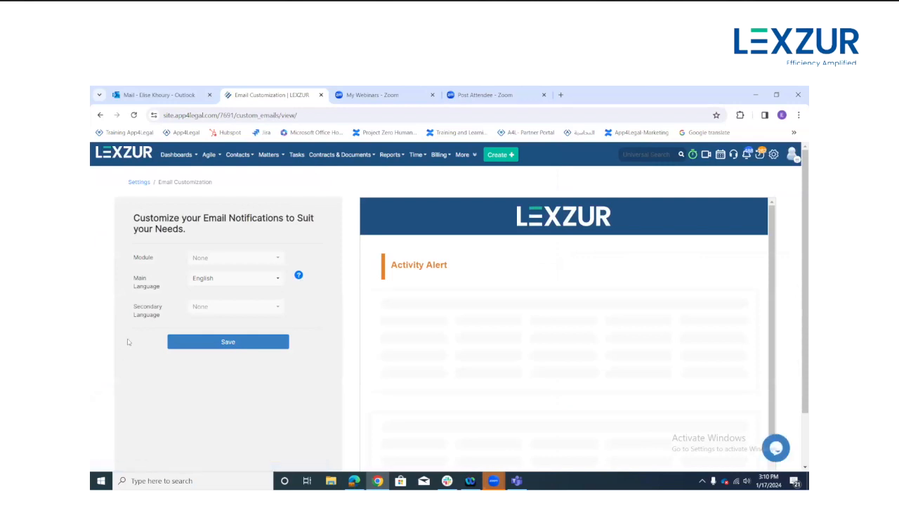
- Select the Matters module for notification customization and examine its language options, sections and email preview
{"action": "left_click", "coordinate": [226, 260]}
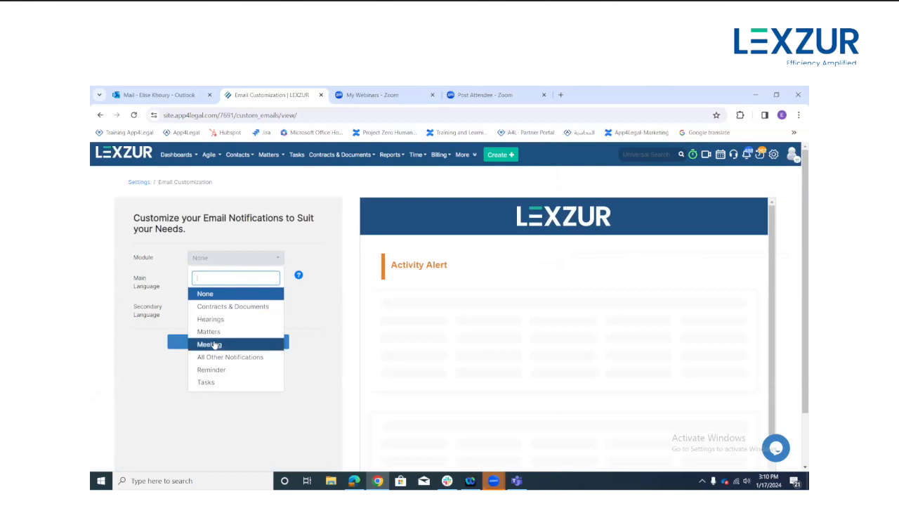
{"action": "left_click", "coordinate": [208, 331]}
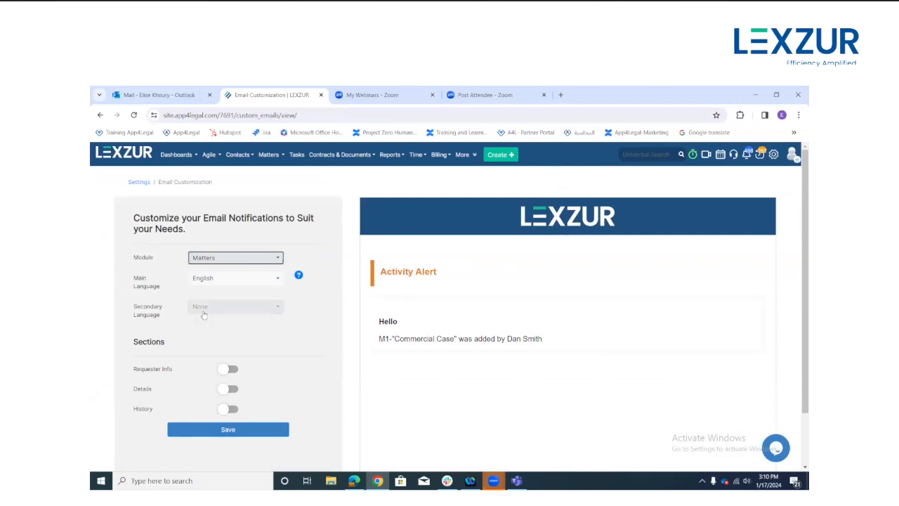
{"action": "scroll", "coordinate": [205, 313], "scroll_direction": "down", "scroll_amount": 1}
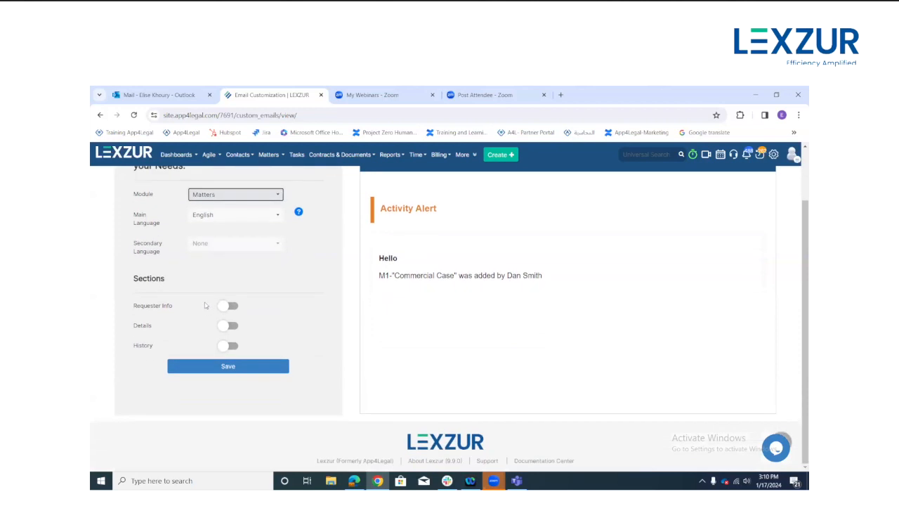
{"action": "scroll", "coordinate": [220, 306], "scroll_direction": "up", "scroll_amount": 1}
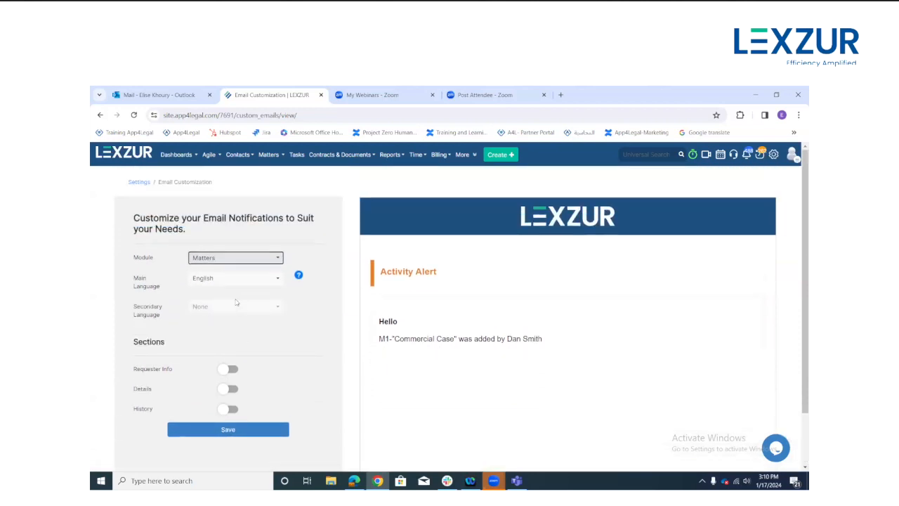
{"action": "scroll", "coordinate": [235, 302], "scroll_direction": "down", "scroll_amount": 1}
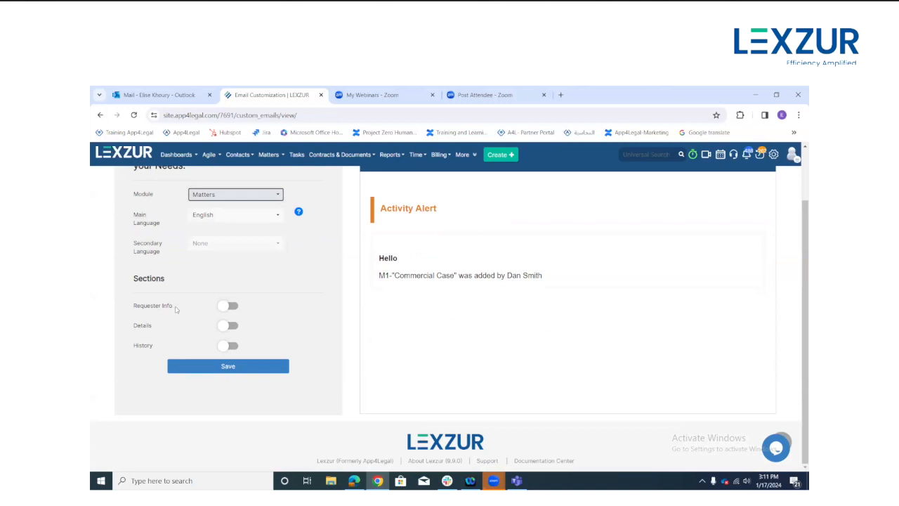
{"action": "scroll", "coordinate": [383, 306], "scroll_direction": "up", "scroll_amount": 1}
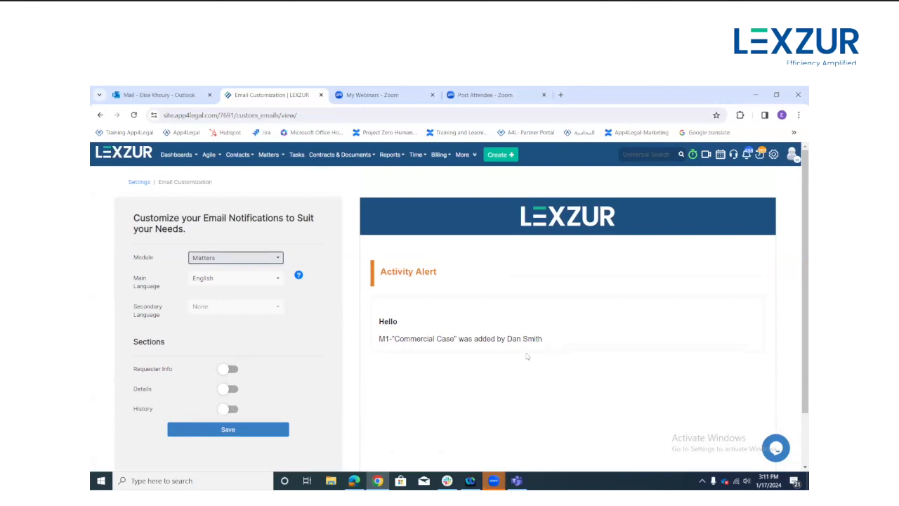
- Preview the Matters notification email with the Requester Info, Details and History sections enabled
{"action": "left_click", "coordinate": [229, 369]}
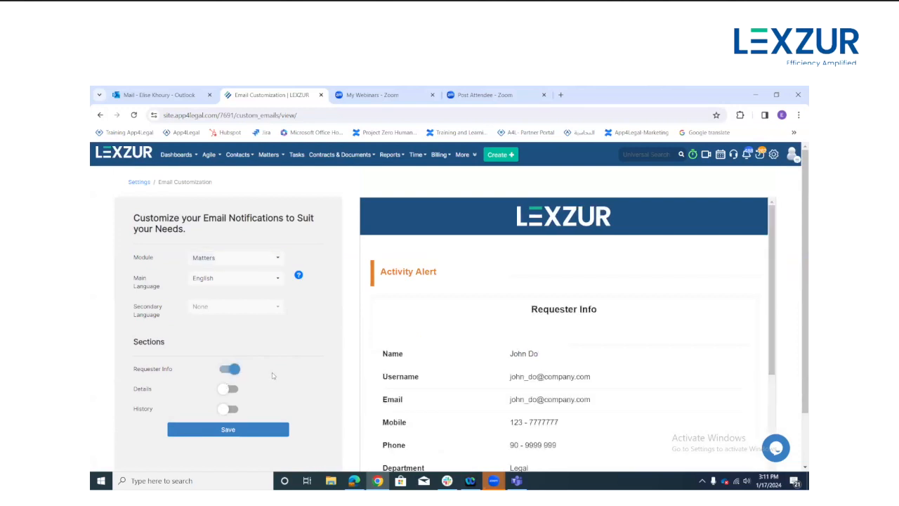
{"action": "scroll", "coordinate": [401, 356], "scroll_direction": "down", "scroll_amount": 1}
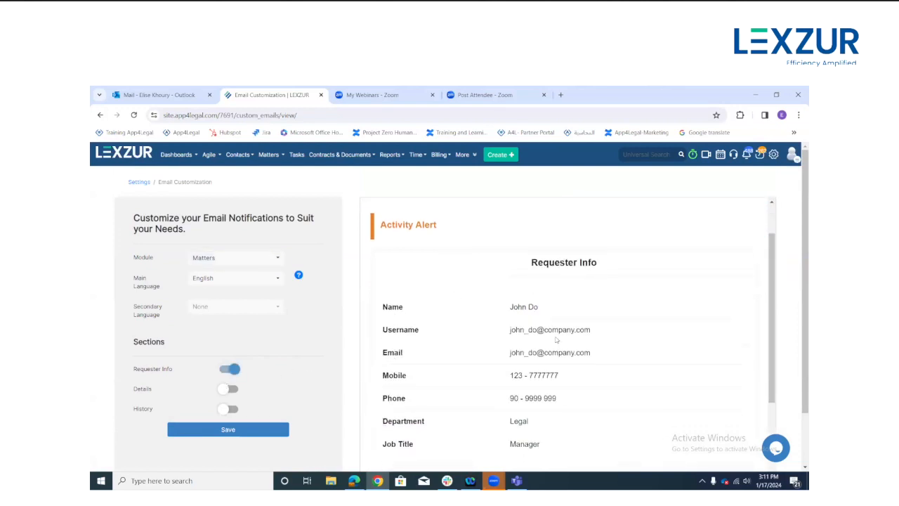
{"action": "scroll", "coordinate": [442, 373], "scroll_direction": "down", "scroll_amount": 2}
{"action": "left_click", "coordinate": [229, 389]}
{"action": "scroll", "coordinate": [436, 398], "scroll_direction": "down", "scroll_amount": 2}
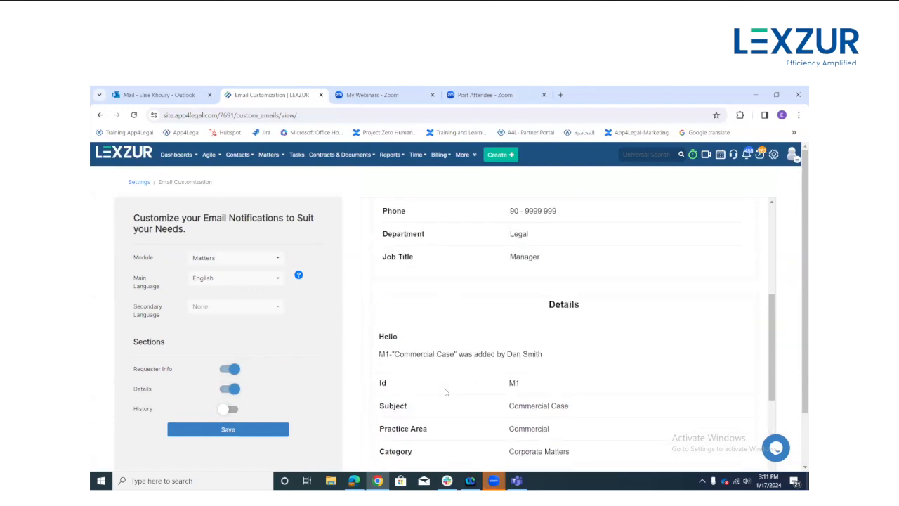
{"action": "scroll", "coordinate": [444, 392], "scroll_direction": "down", "scroll_amount": 3}
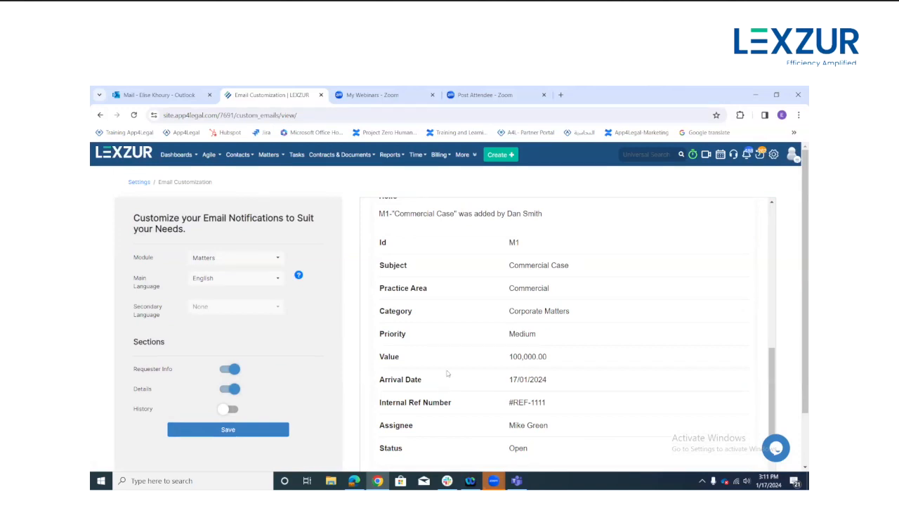
{"action": "left_click", "coordinate": [228, 409]}
{"action": "scroll", "coordinate": [510, 388], "scroll_direction": "down", "scroll_amount": 3}
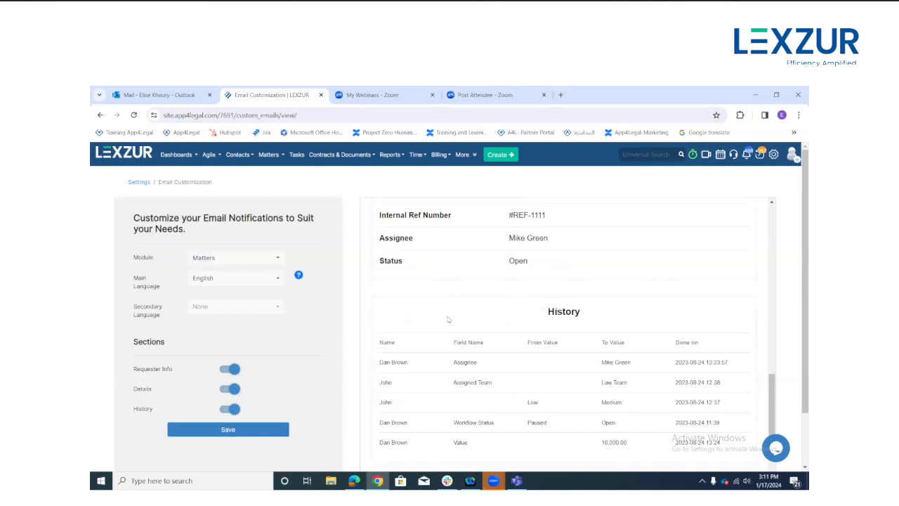
- Preview the Contracts & Documents notification email with the Requester Info and History sections enabled
{"action": "left_click", "coordinate": [199, 261]}
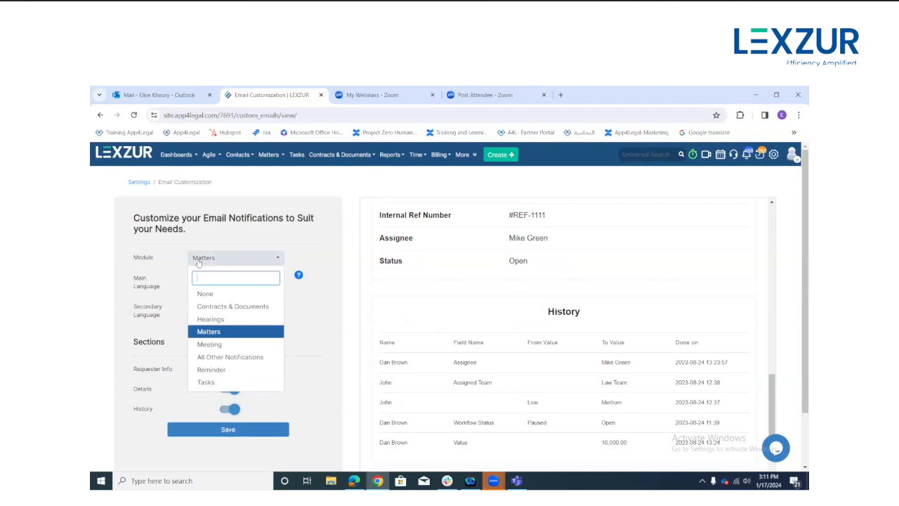
{"action": "left_click", "coordinate": [207, 305]}
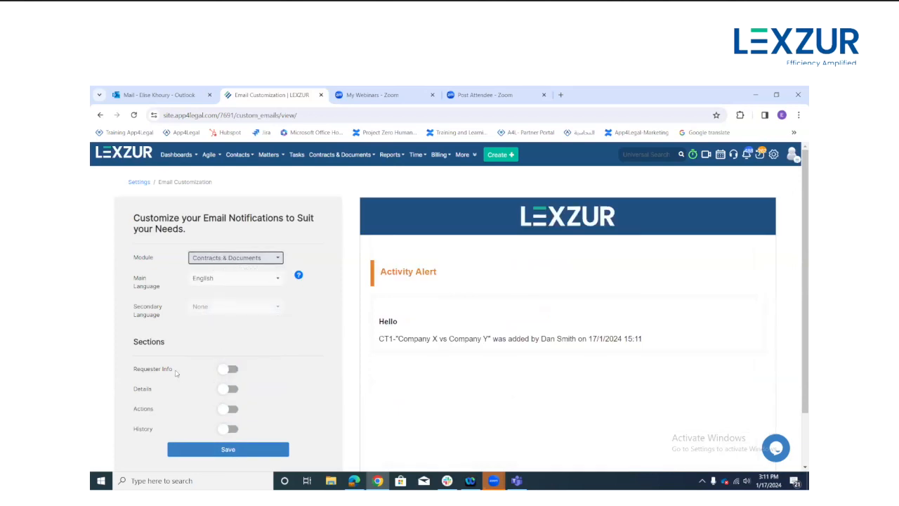
{"action": "left_click", "coordinate": [230, 370]}
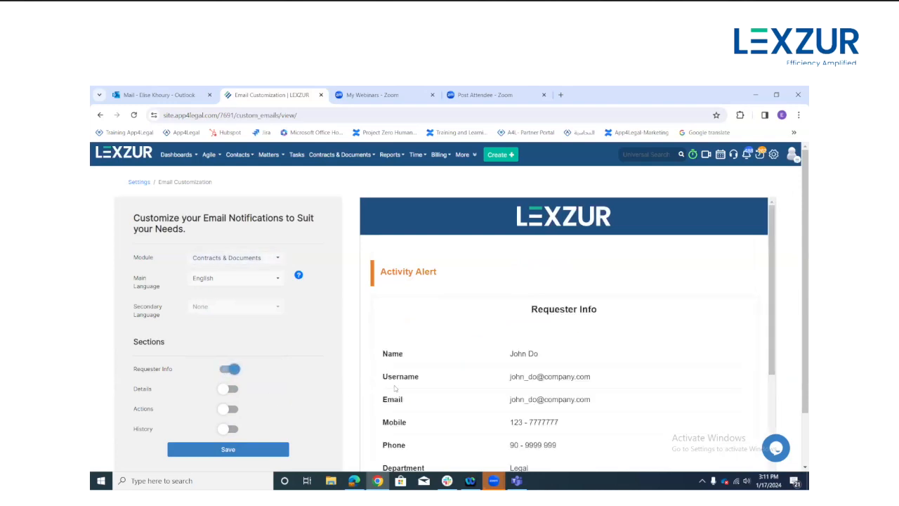
{"action": "left_click", "coordinate": [229, 429]}
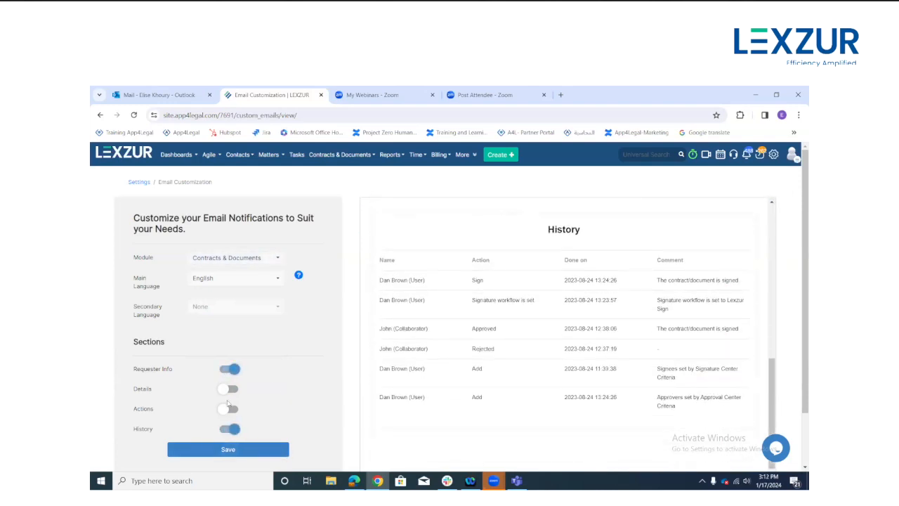
- Preview the email for the All Other Notifications module and check the list of available modules
{"action": "left_click", "coordinate": [231, 258]}
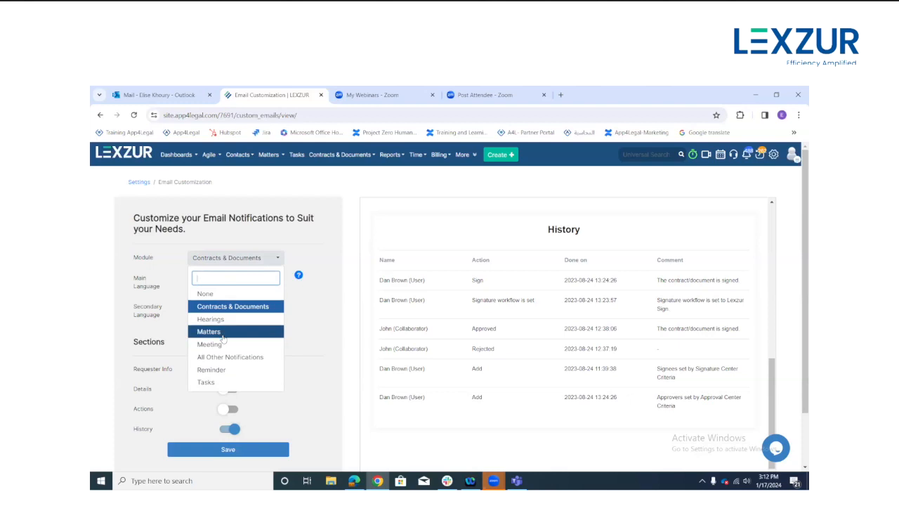
{"action": "left_click", "coordinate": [221, 357]}
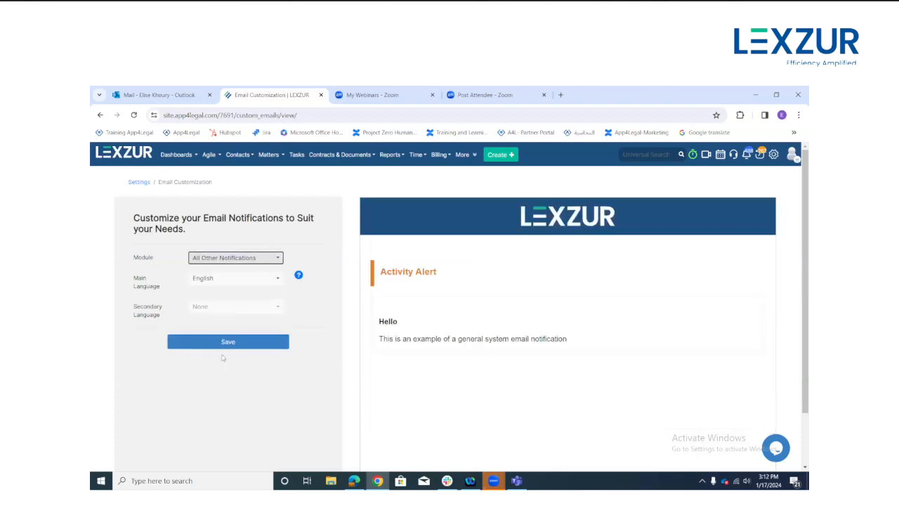
{"action": "left_click", "coordinate": [219, 259]}
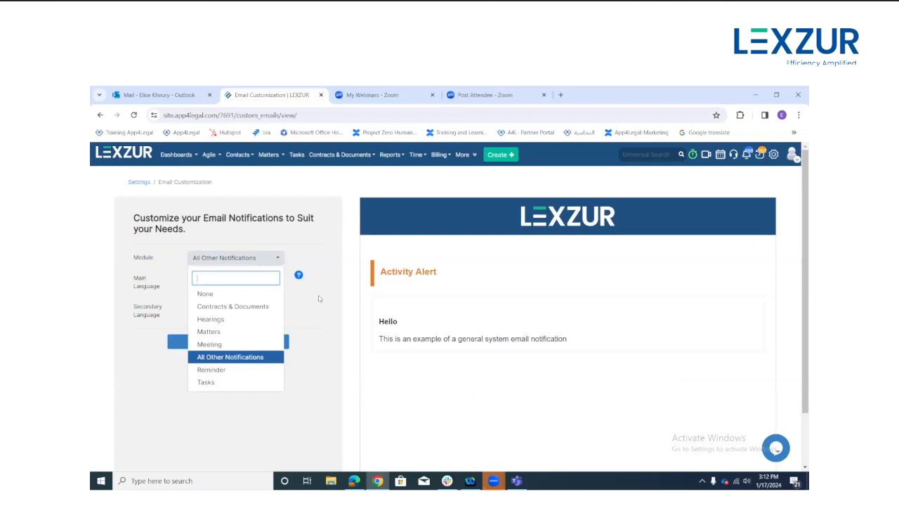
- Open the collection page of the BLP industry invoice dated 2024-01-17 from the list of all invoices
{"action": "left_click", "coordinate": [439, 155]}
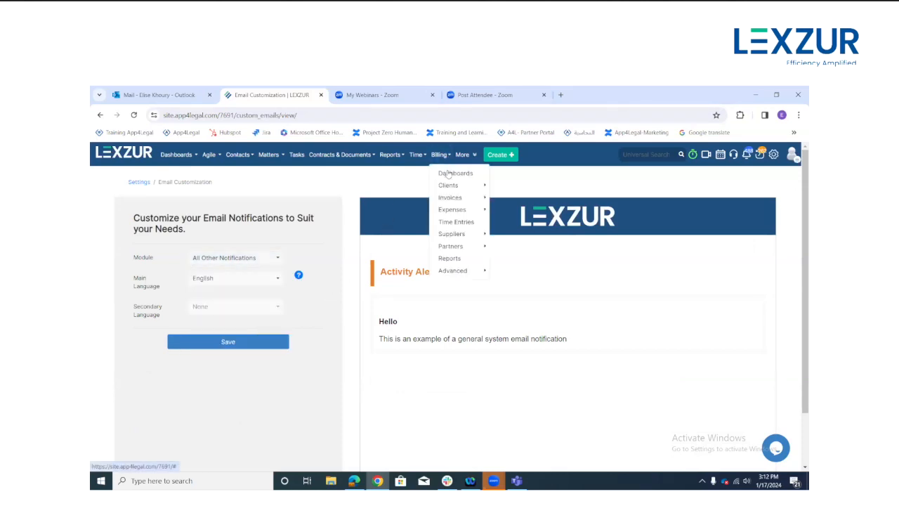
{"action": "mouse_move", "coordinate": [463, 197]}
{"action": "left_click", "coordinate": [500, 202]}
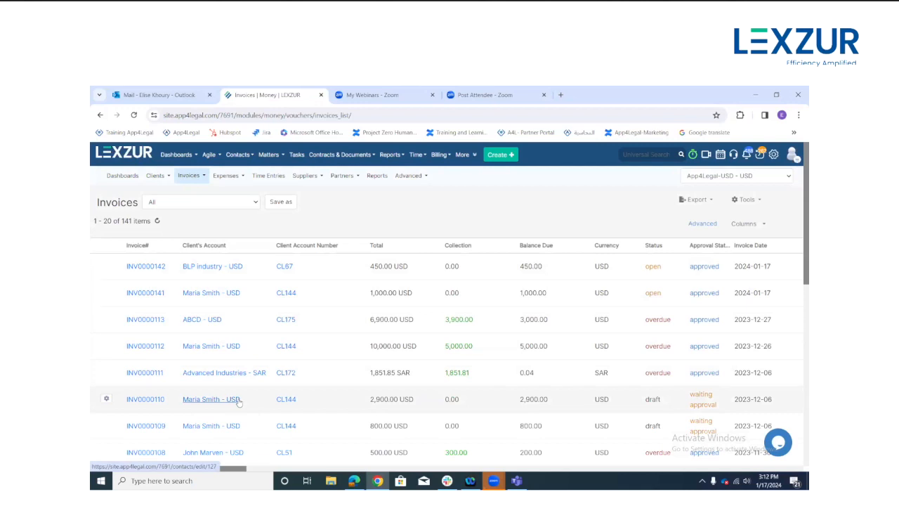
{"action": "left_click", "coordinate": [191, 175]}
{"action": "left_click", "coordinate": [386, 217]}
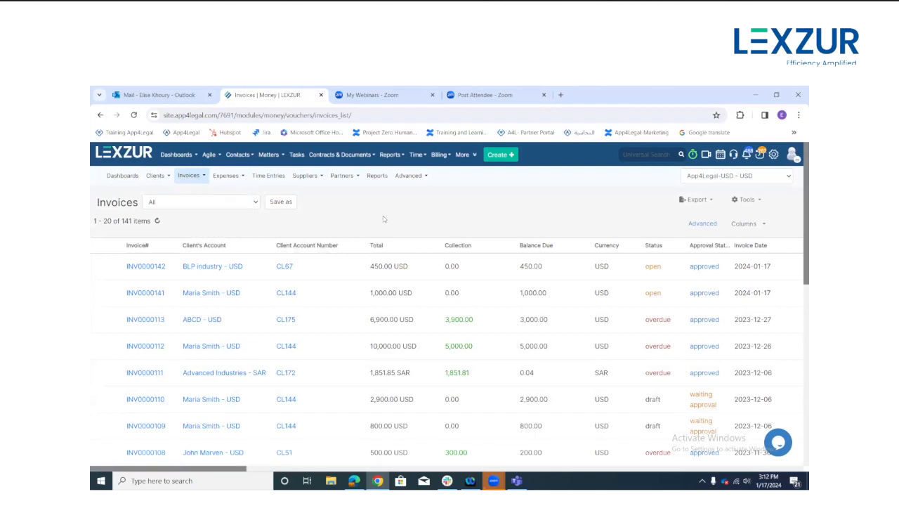
{"action": "left_click", "coordinate": [107, 267]}
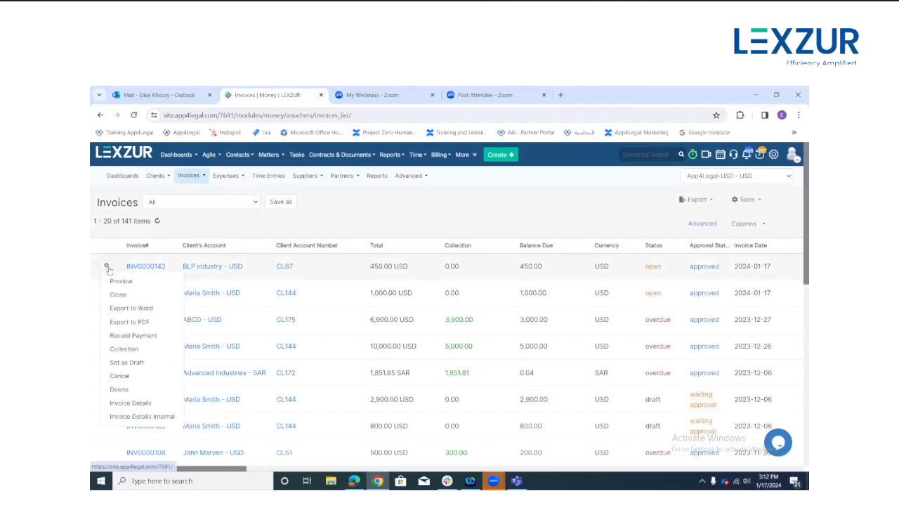
{"action": "left_click", "coordinate": [130, 352]}
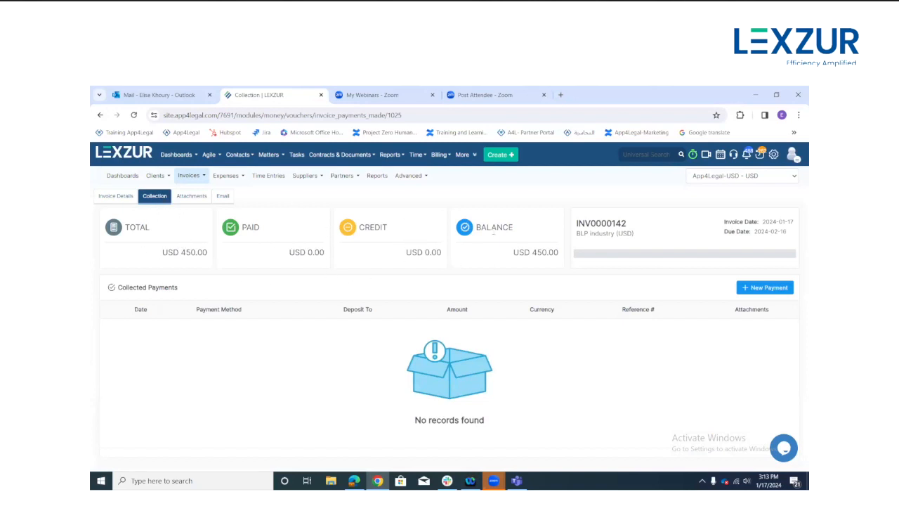
- Record a cash payment of 300 USD on the invoice, deposited to the petty cash account, and review the paid, total and balance amounts
{"action": "left_click", "coordinate": [771, 290]}
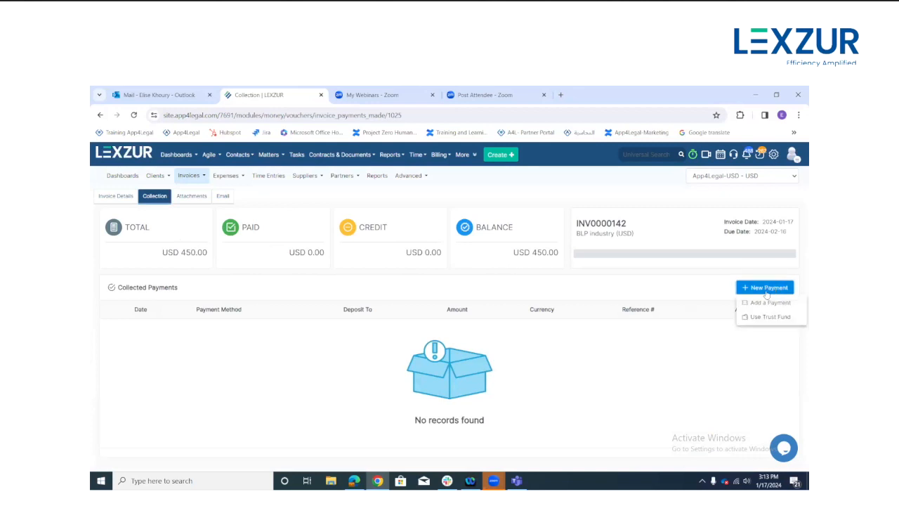
{"action": "left_click", "coordinate": [769, 302]}
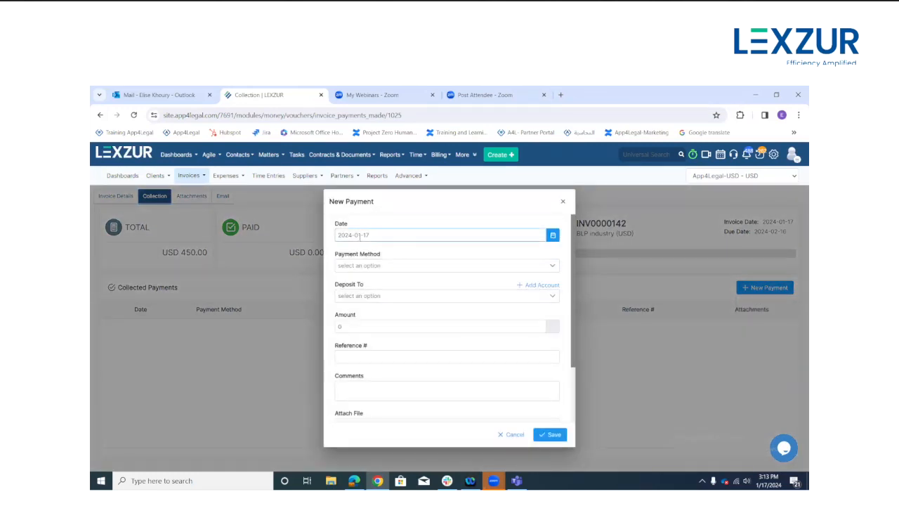
{"action": "left_click", "coordinate": [366, 266]}
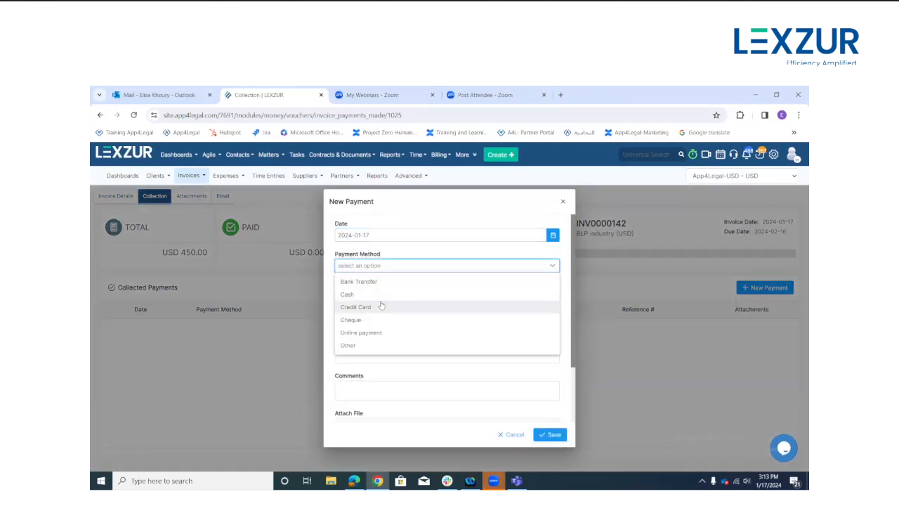
{"action": "left_click", "coordinate": [379, 295]}
{"action": "left_click", "coordinate": [378, 295]}
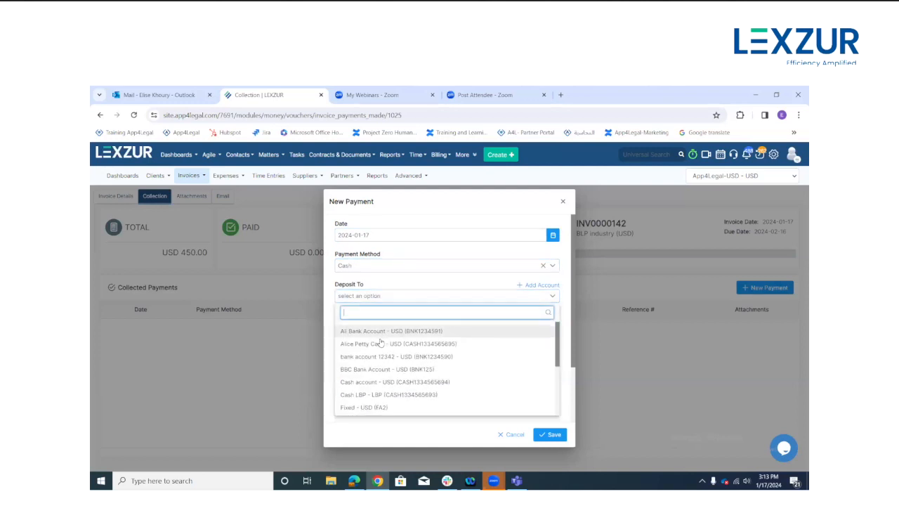
{"action": "left_click", "coordinate": [379, 343]}
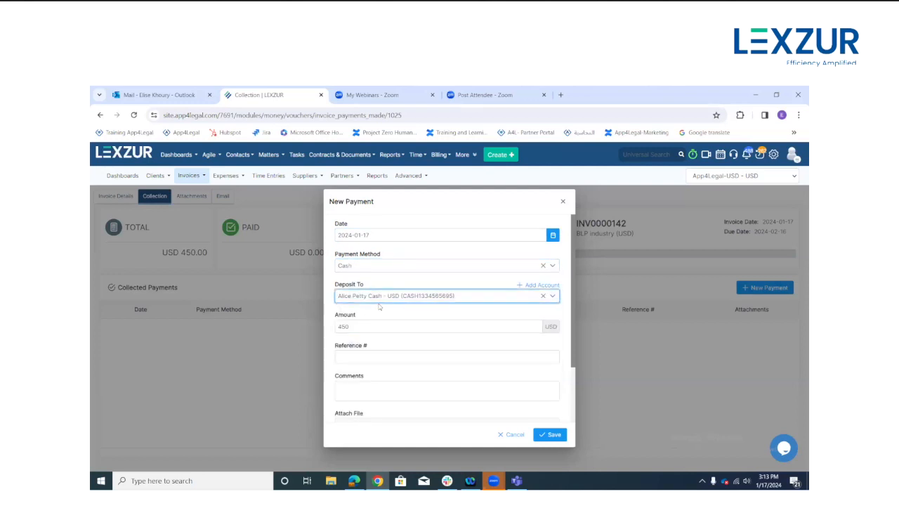
{"action": "key", "text": "Tab"}
{"action": "type", "text": "000"}
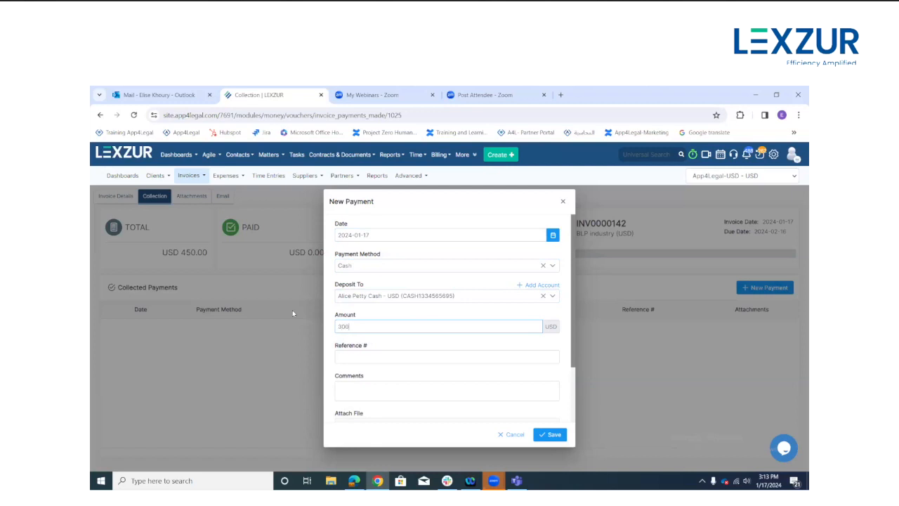
{"action": "left_click", "coordinate": [541, 436]}
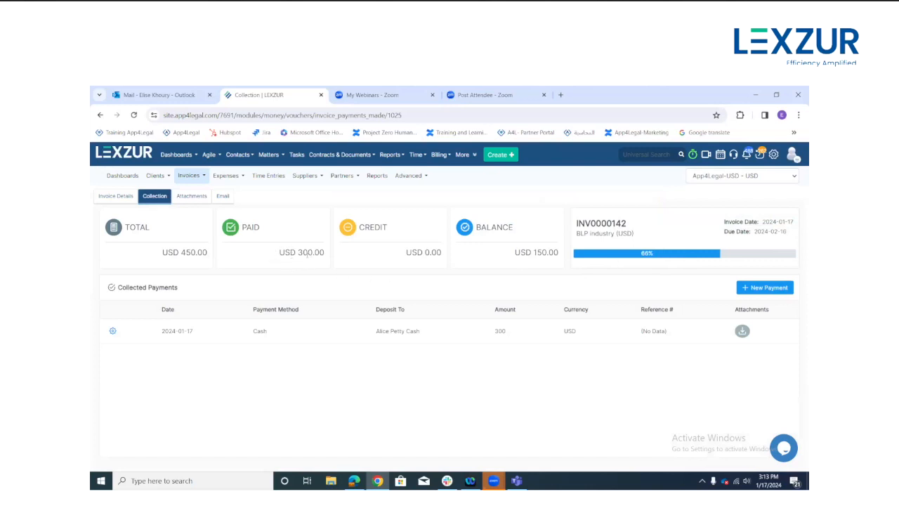
{"action": "left_click_drag", "start_coordinate": [296, 251], "coordinate": [324, 253]}
{"action": "left_click_drag", "start_coordinate": [158, 252], "coordinate": [208, 259]}
{"action": "left_click_drag", "start_coordinate": [514, 252], "coordinate": [558, 252]}
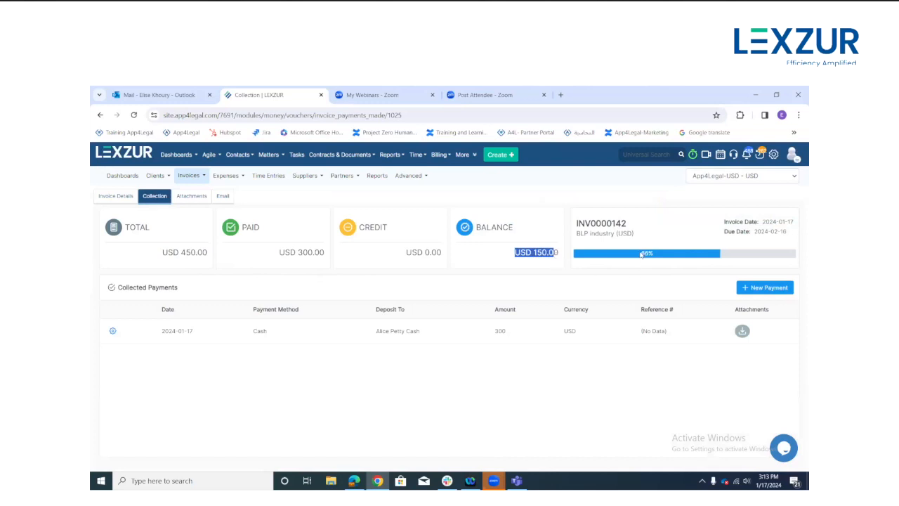
- Record a 150 USD payment from the client's trust fund, dated 2024-01-17, into the first-listed USD bank account
{"action": "left_click", "coordinate": [758, 294]}
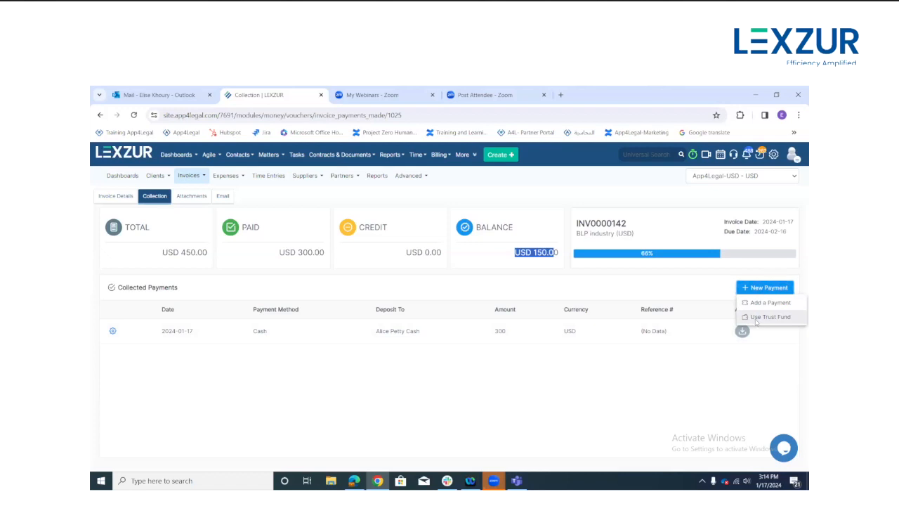
{"action": "left_click", "coordinate": [756, 316]}
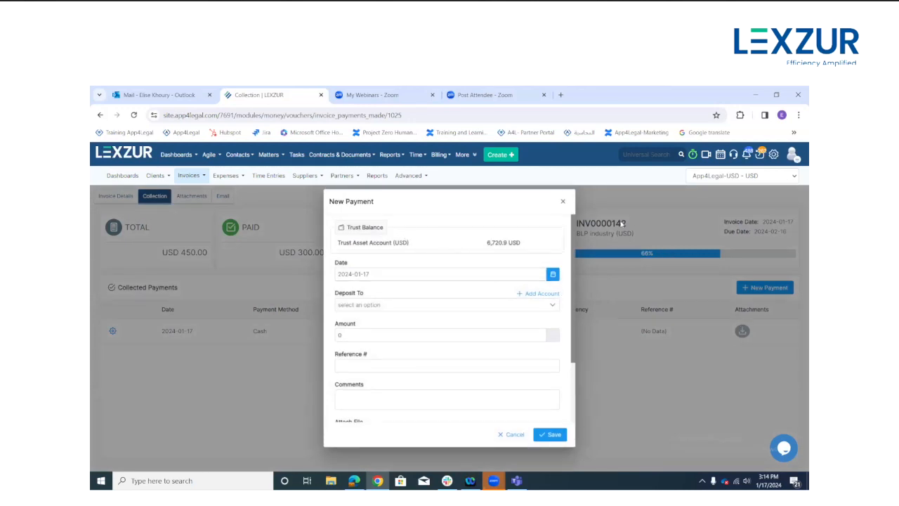
{"action": "left_click_drag", "start_coordinate": [352, 243], "coordinate": [422, 246]}
{"action": "left_click_drag", "start_coordinate": [484, 245], "coordinate": [526, 244]}
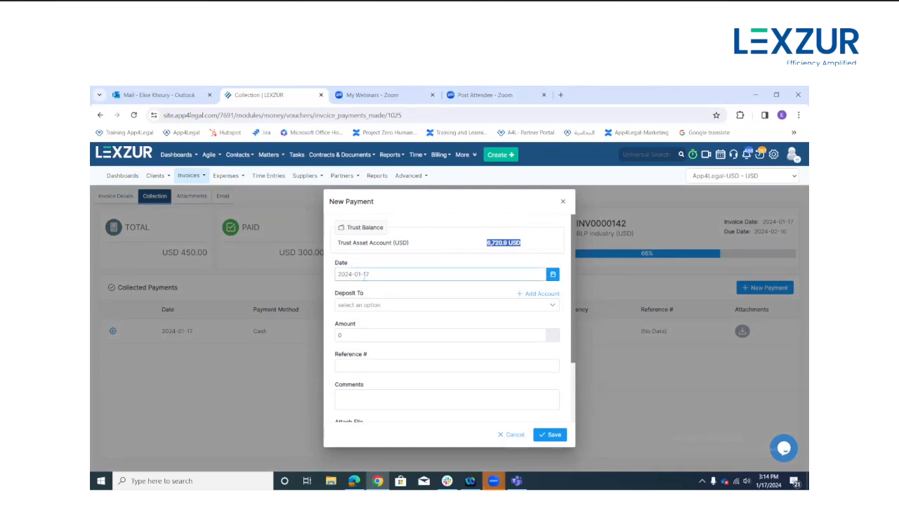
{"action": "left_click", "coordinate": [374, 305]}
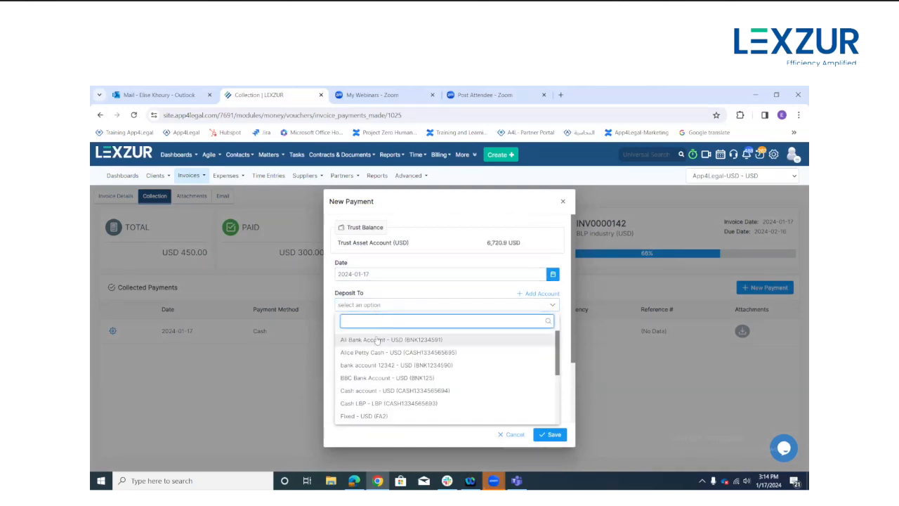
{"action": "left_click", "coordinate": [376, 341]}
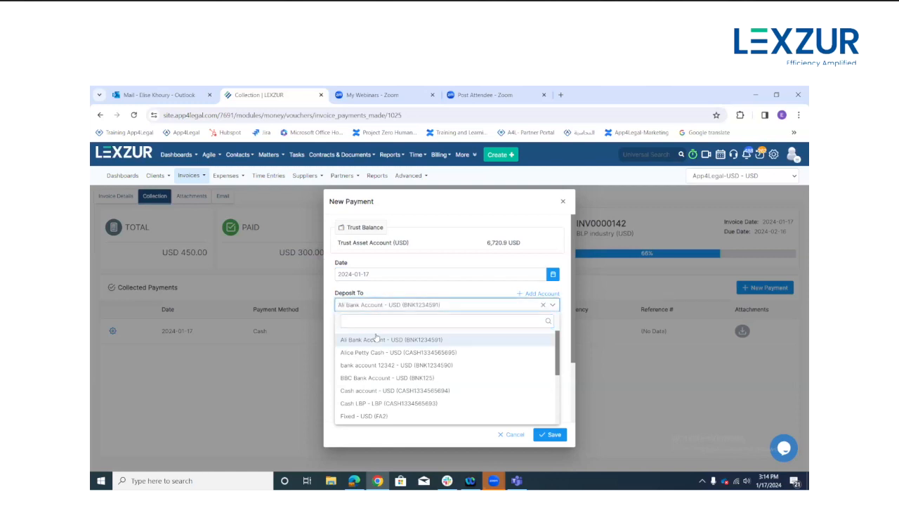
{"action": "scroll", "coordinate": [359, 270], "scroll_direction": "down", "scroll_amount": 1}
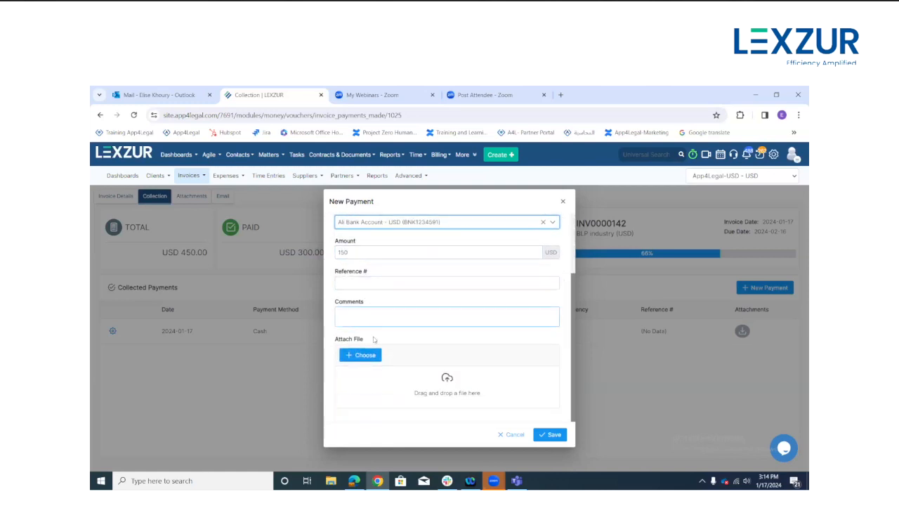
{"action": "left_click", "coordinate": [550, 434]}
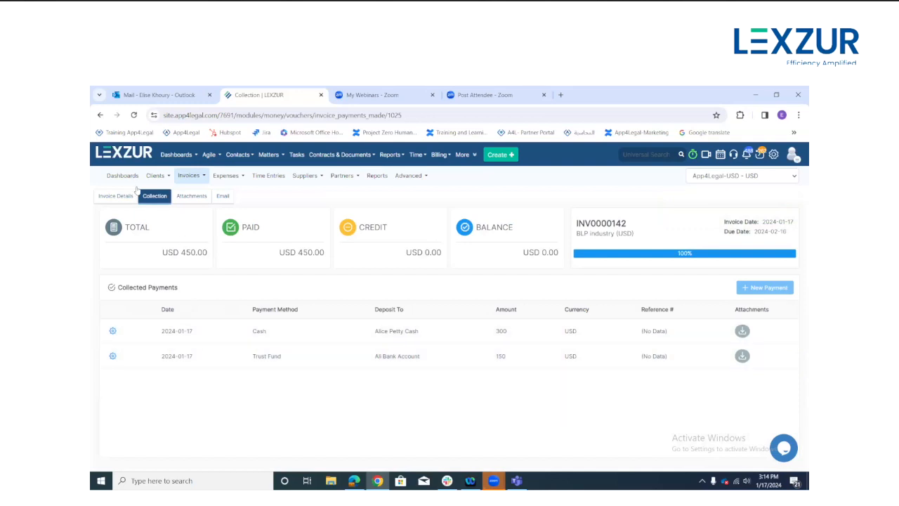
- Start cloning the BLP industry invoice dated 2024-01-17 from the invoices list and clear the Consultancy service's unit price
{"action": "left_click", "coordinate": [187, 175]}
{"action": "left_click", "coordinate": [203, 195]}
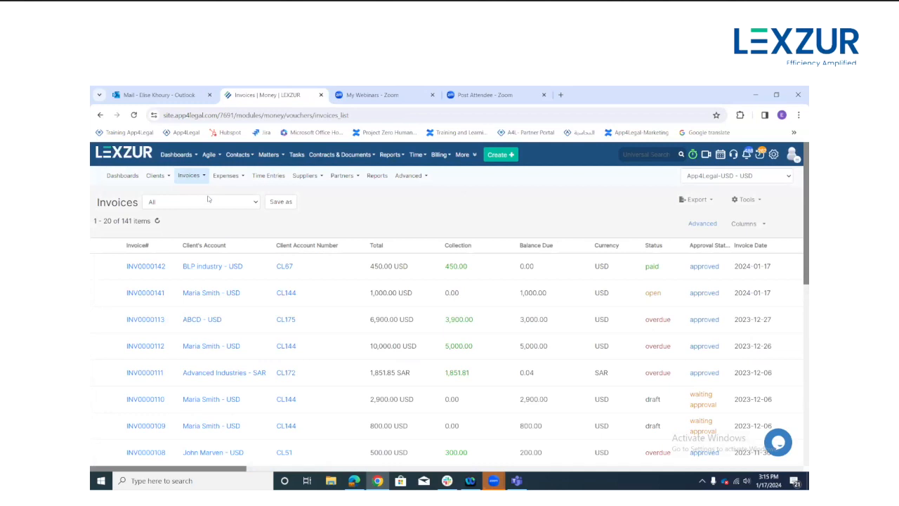
{"action": "left_click", "coordinate": [106, 265]}
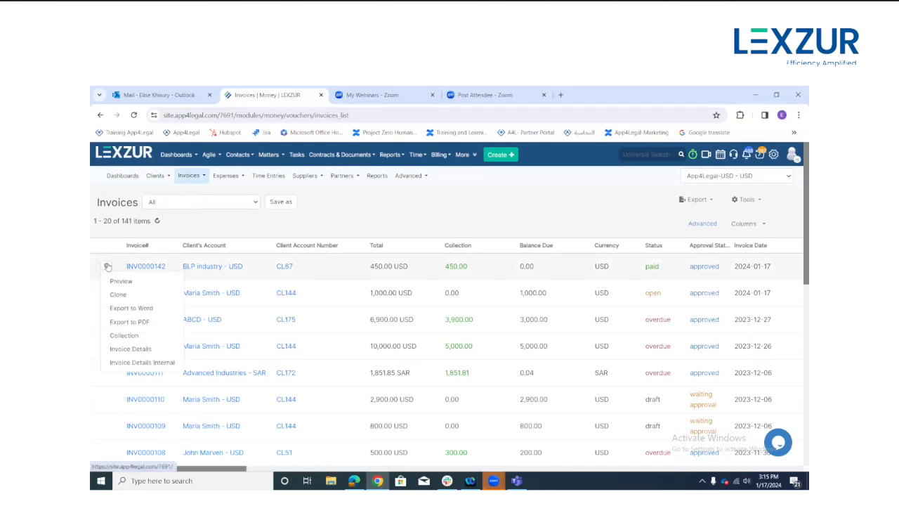
{"action": "left_click", "coordinate": [146, 294]}
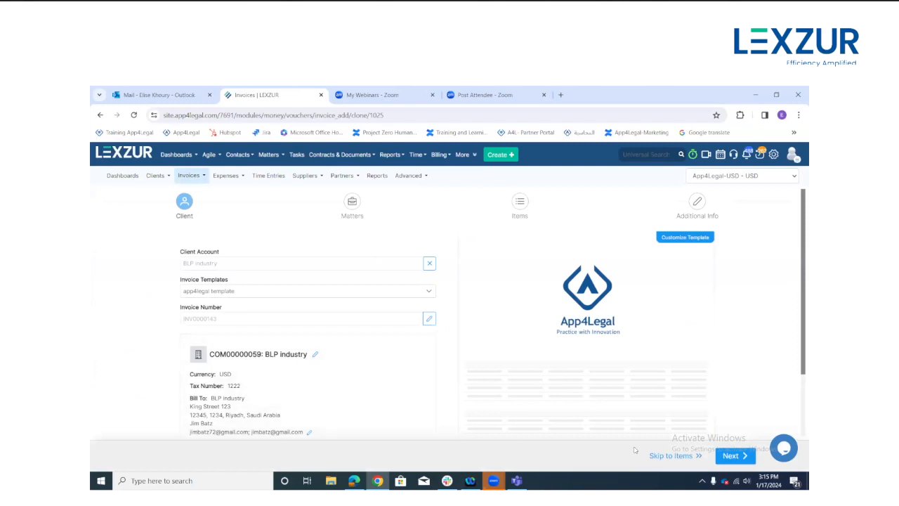
{"action": "left_click", "coordinate": [723, 455]}
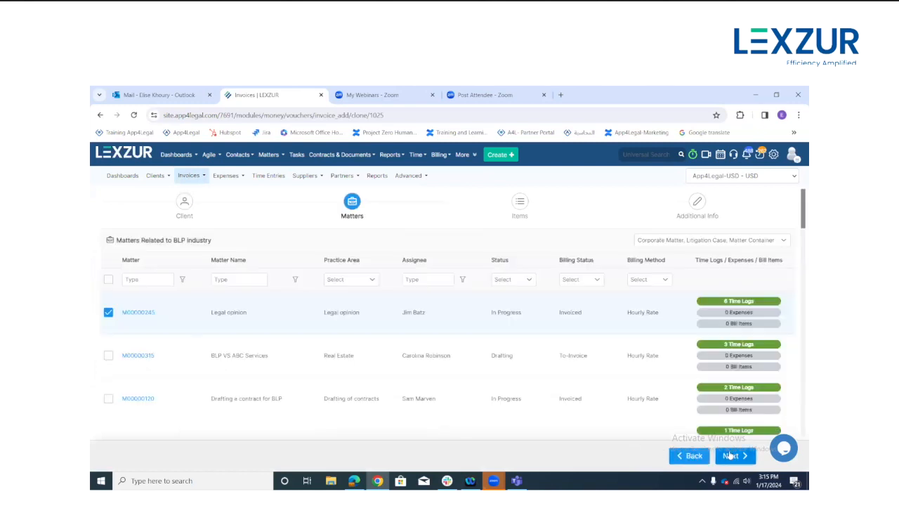
{"action": "left_click", "coordinate": [729, 456]}
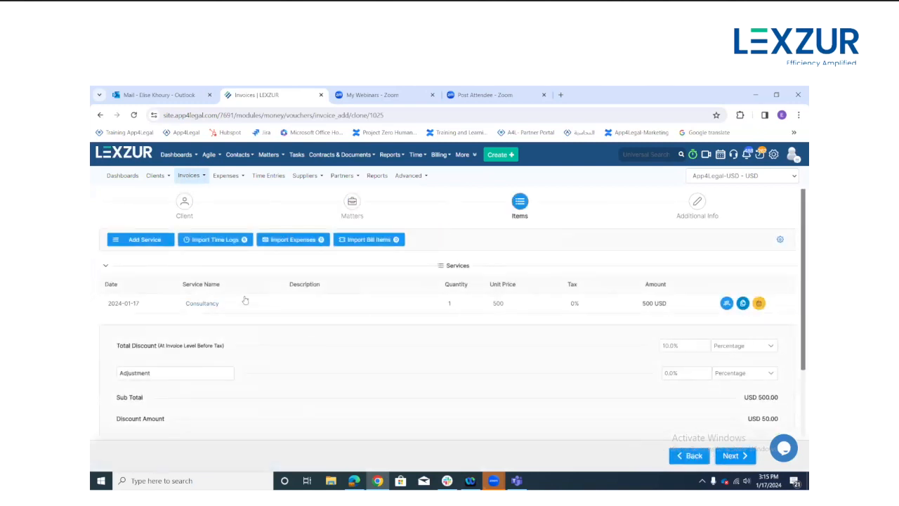
{"action": "left_click", "coordinate": [511, 302]}
{"action": "key", "text": "BackSpace"}
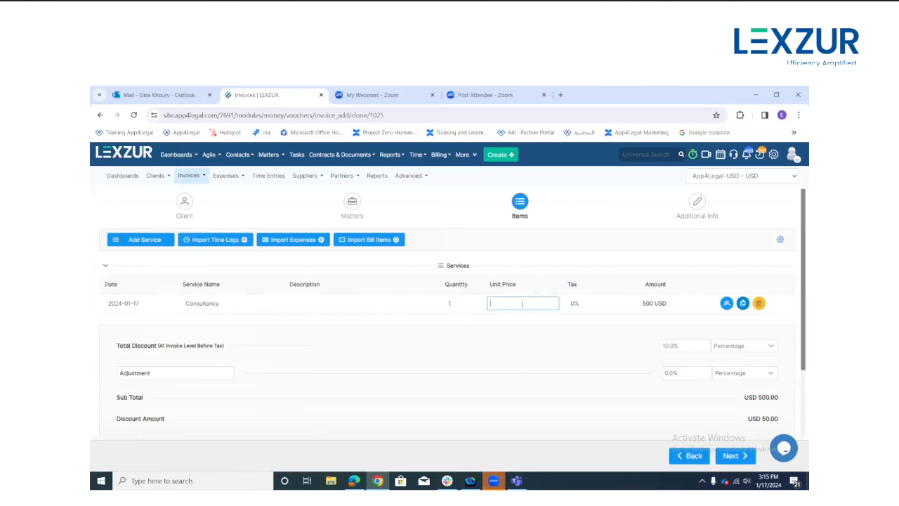
- Open the manual journals list and show the actions available for the journal dated 2024-01-12
{"action": "left_click", "coordinate": [409, 179]}
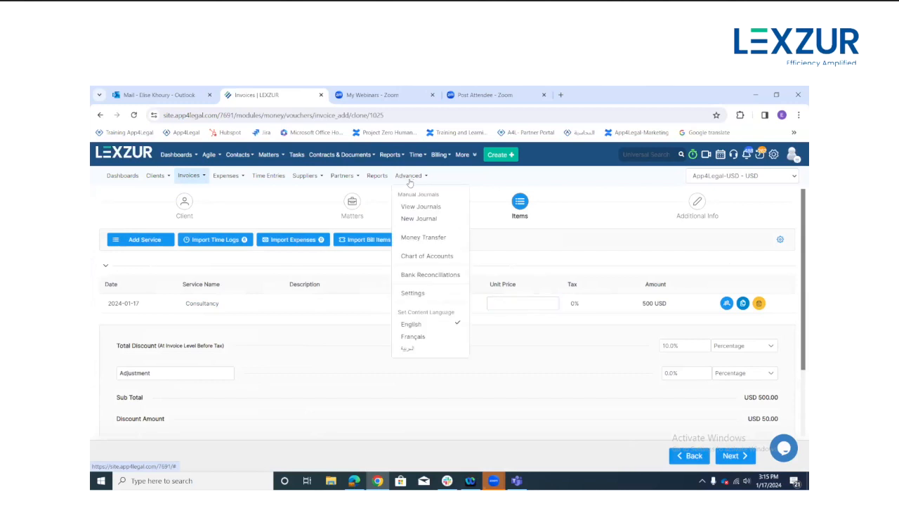
{"action": "left_click", "coordinate": [416, 208]}
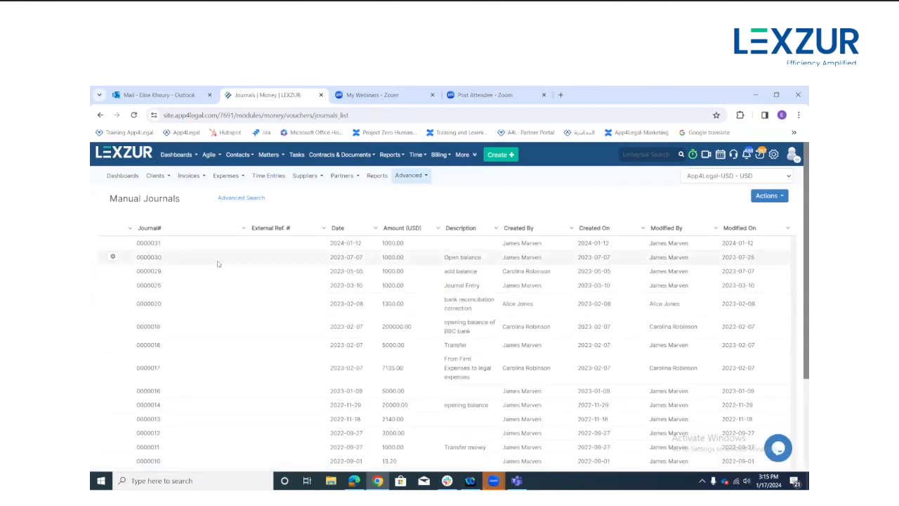
{"action": "left_click", "coordinate": [113, 244]}
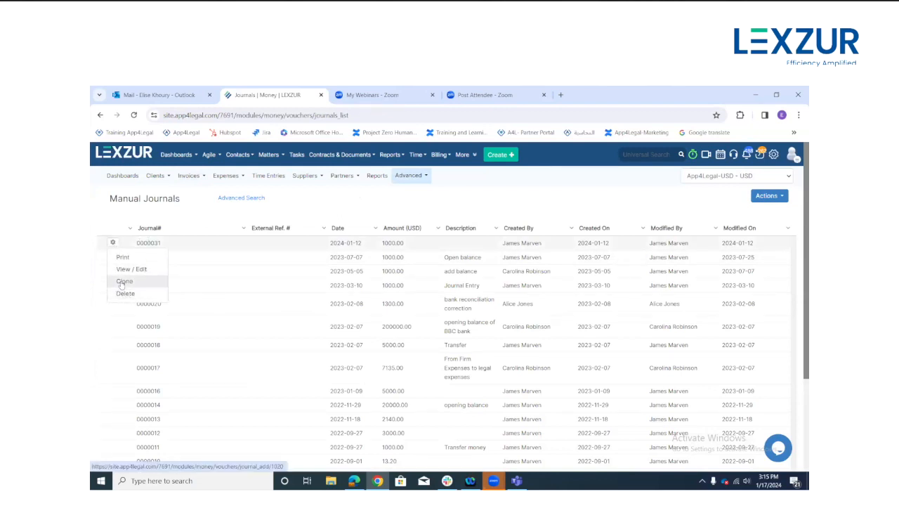
- Open the list of all supplier bills and show the actions available for bill BIL-0000107
{"action": "left_click", "coordinate": [303, 179]}
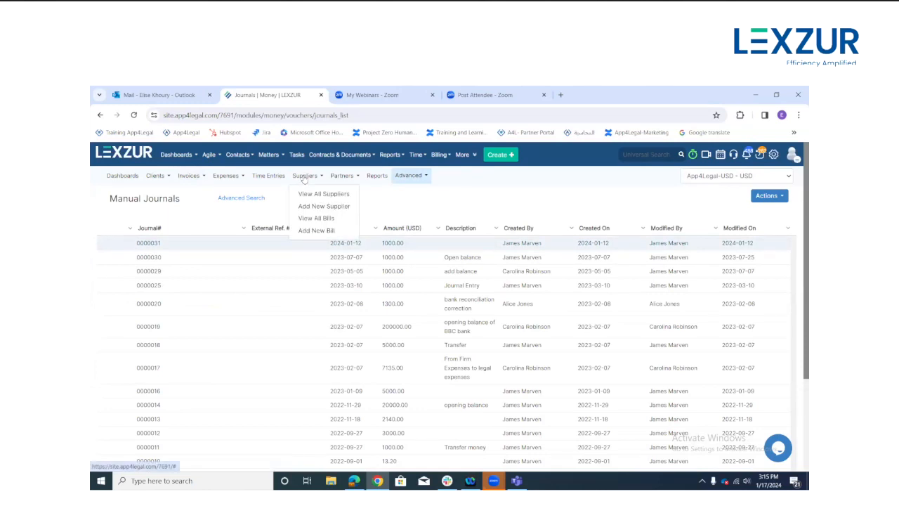
{"action": "left_click", "coordinate": [313, 219]}
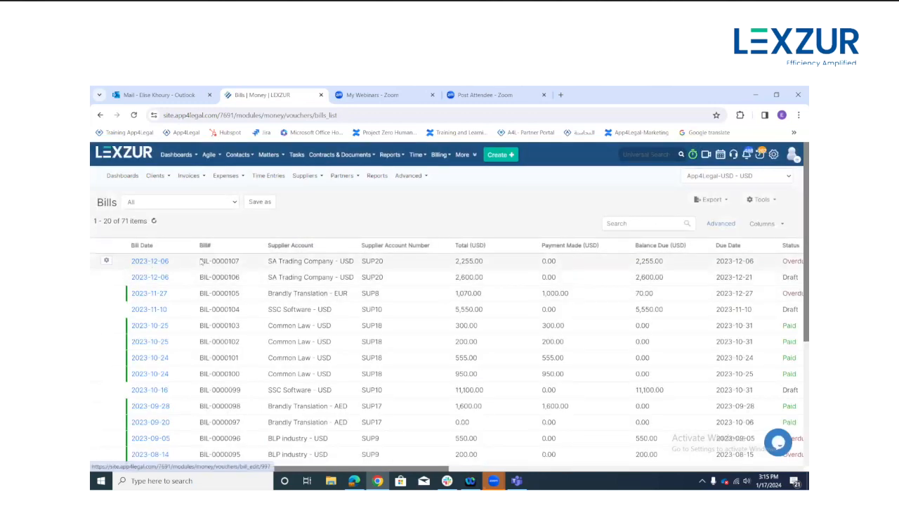
{"action": "left_click", "coordinate": [106, 261]}
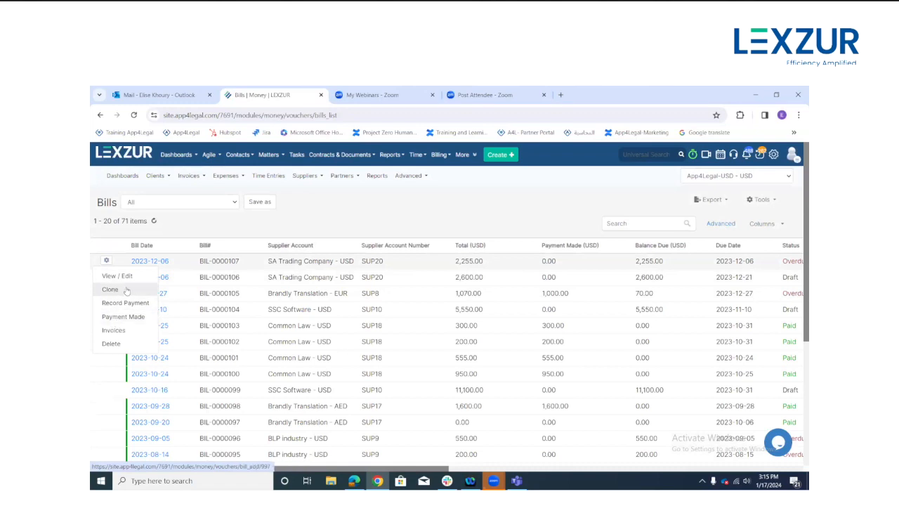
{"action": "left_click", "coordinate": [287, 221]}
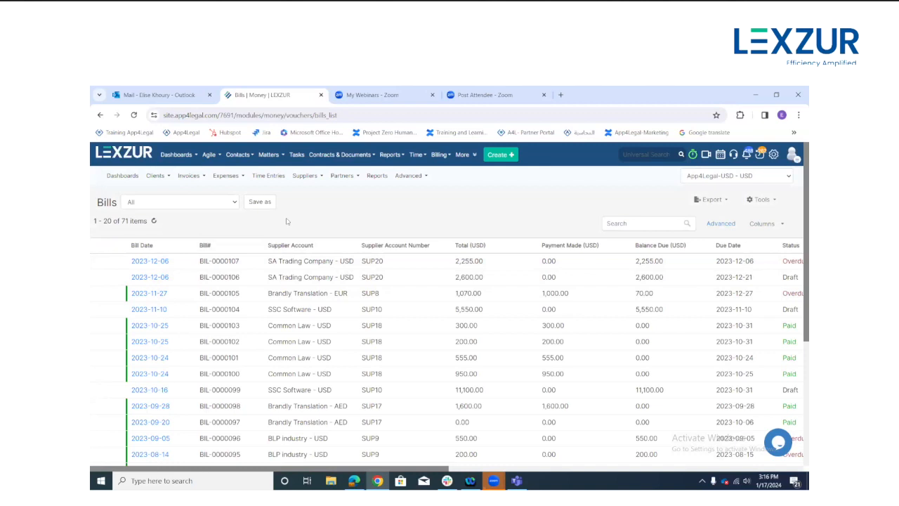
- Run the VAT Audit report from 2023-09-05 to 2024-01-17 and check the type of the first entry
{"action": "left_click", "coordinate": [377, 177]}
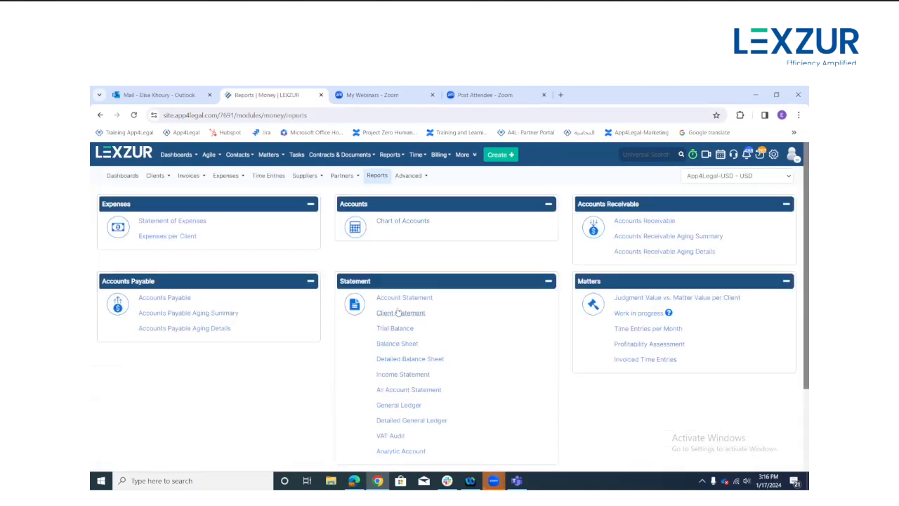
{"action": "scroll", "coordinate": [395, 337], "scroll_direction": "down", "scroll_amount": 2}
{"action": "left_click", "coordinate": [394, 346]}
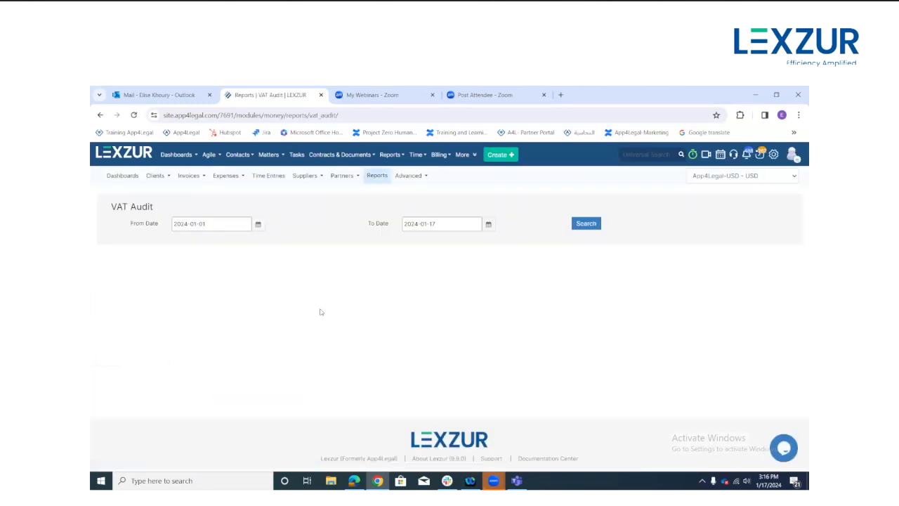
{"action": "left_click", "coordinate": [256, 225]}
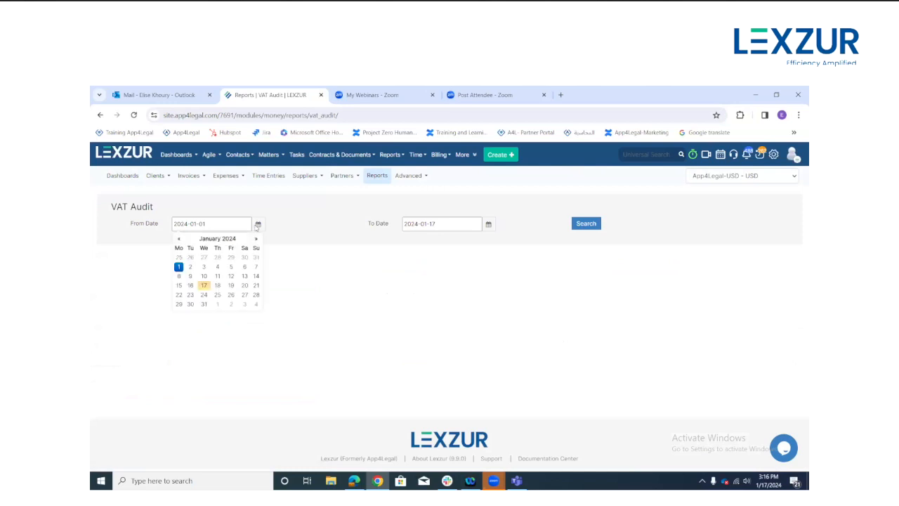
{"action": "left_click", "coordinate": [178, 239]}
{"action": "left_click", "coordinate": [179, 239]}
{"action": "left_click", "coordinate": [178, 239]}
{"action": "left_click", "coordinate": [178, 238]}
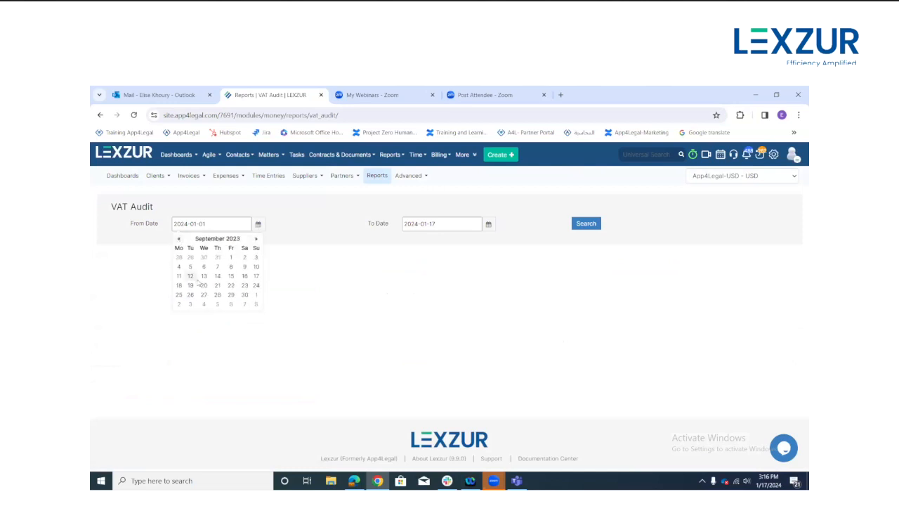
{"action": "left_click", "coordinate": [191, 266]}
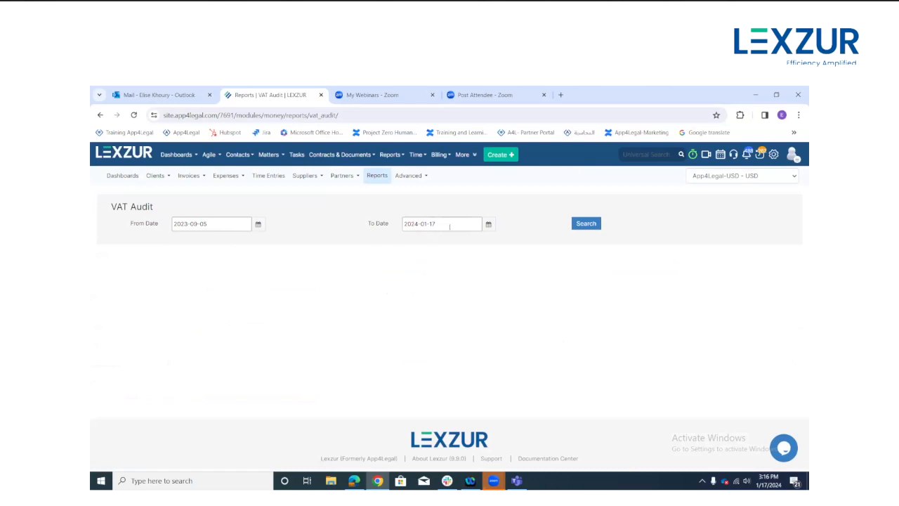
{"action": "left_click", "coordinate": [569, 226]}
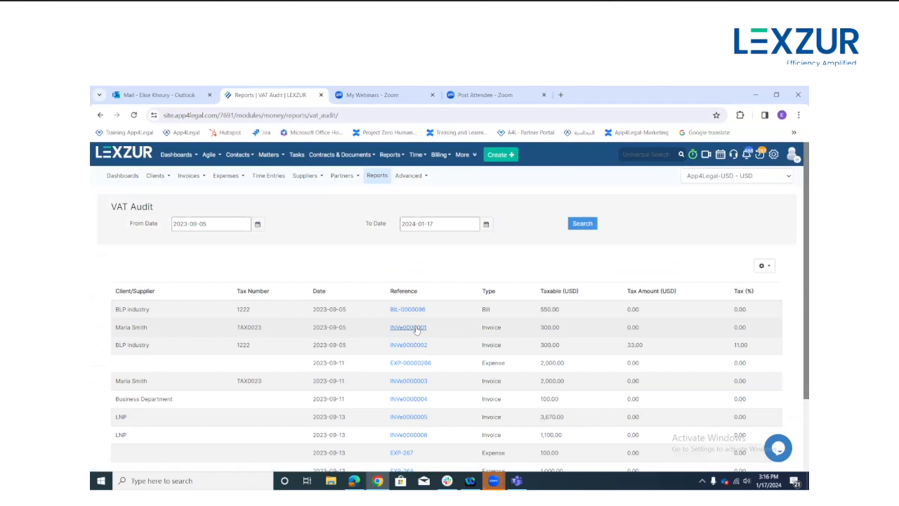
{"action": "double_click", "coordinate": [486, 308]}
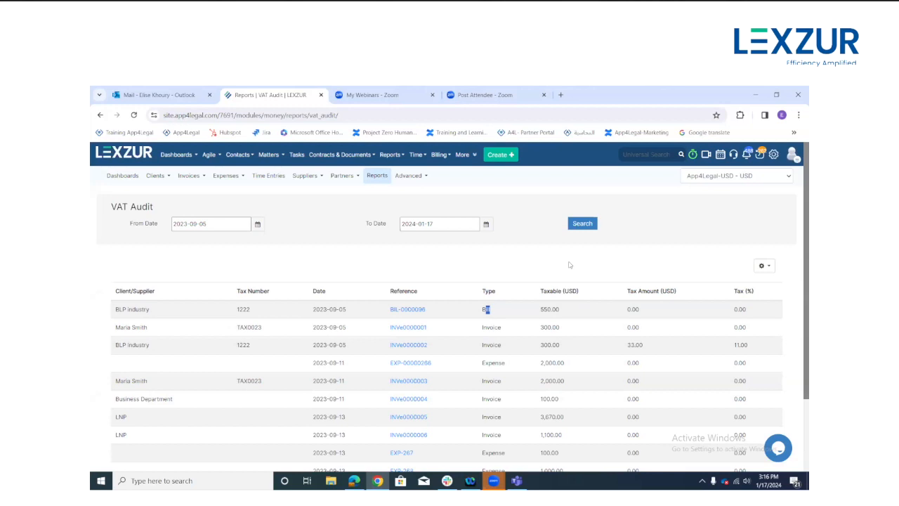
- Export the VAT Audit report to Excel
{"action": "left_click", "coordinate": [758, 269]}
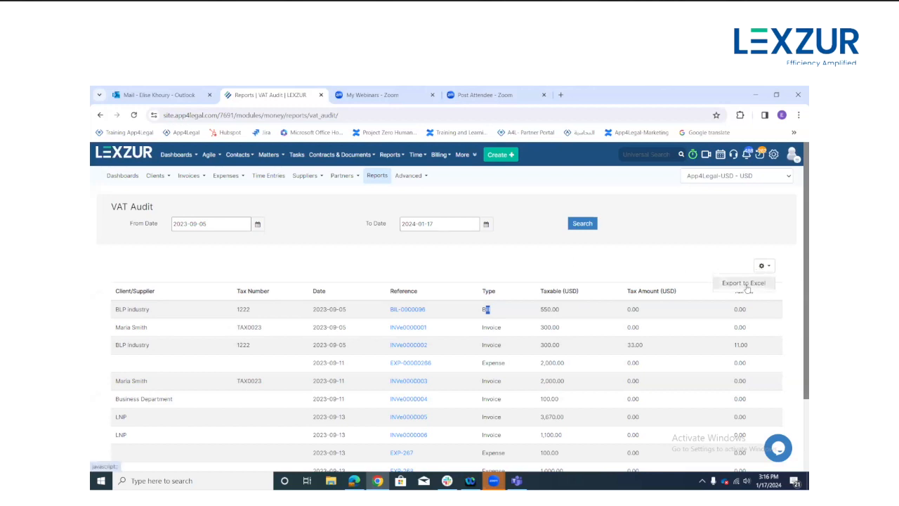
{"action": "left_click", "coordinate": [745, 284]}
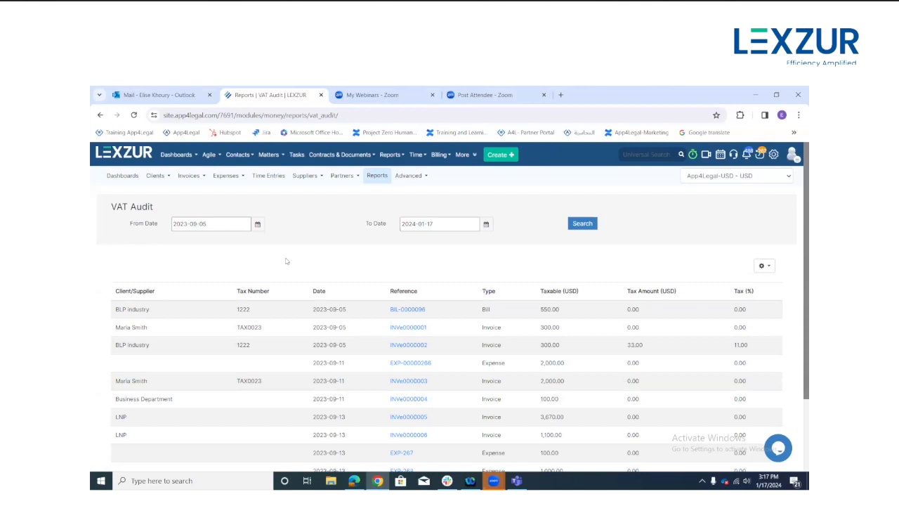
- Open the invoice templates in the money settings and start customizing the app4legal template of the App4Legal-USD entity
{"action": "left_click", "coordinate": [417, 181]}
{"action": "left_click", "coordinate": [413, 291]}
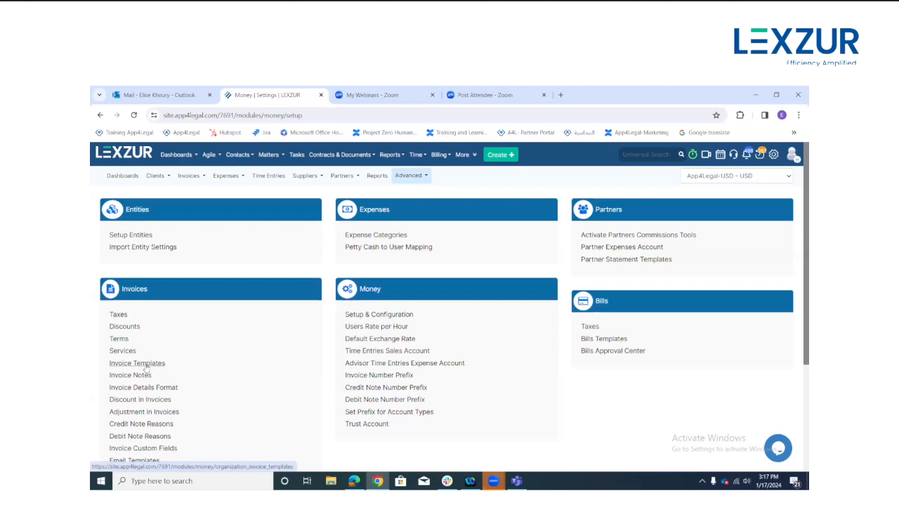
{"action": "left_click", "coordinate": [411, 175]}
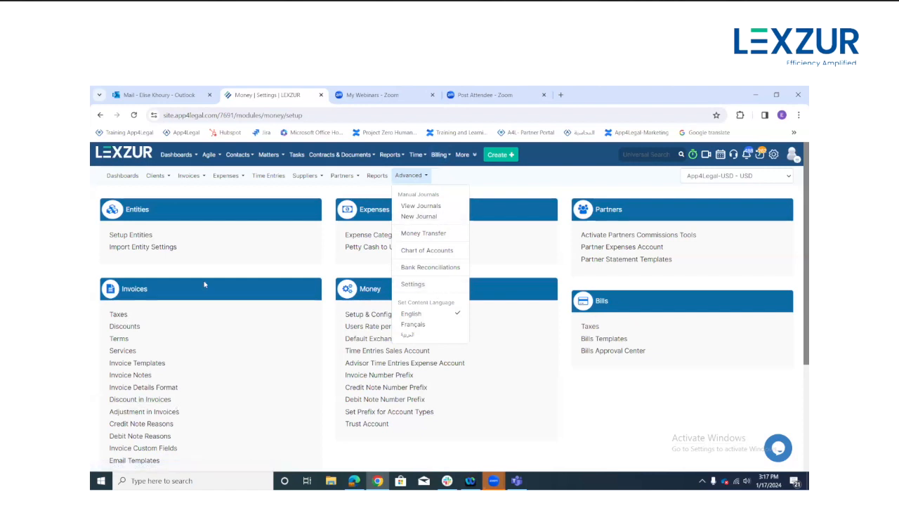
{"action": "left_click", "coordinate": [149, 363]}
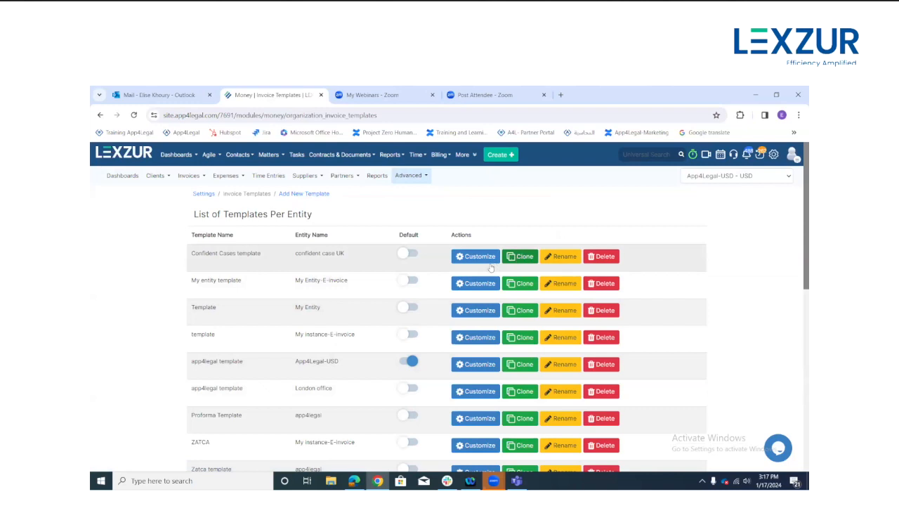
{"action": "left_click", "coordinate": [466, 364]}
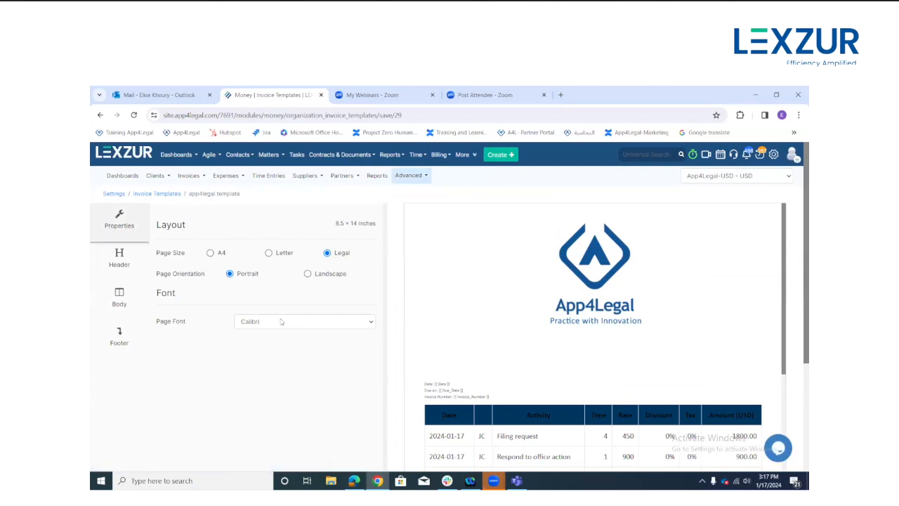
- Align the logo to the left in the template's header and place the cursor in the firm's description
{"action": "left_click", "coordinate": [120, 264]}
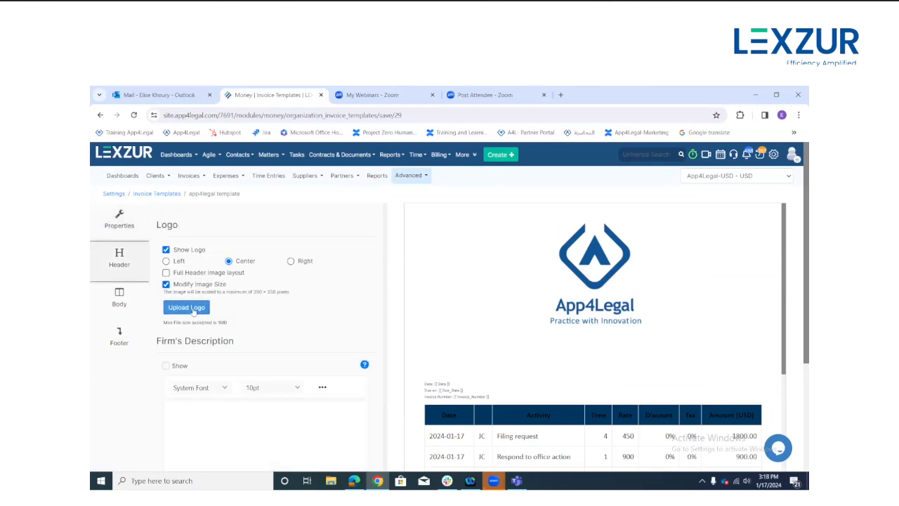
{"action": "left_click", "coordinate": [166, 261]}
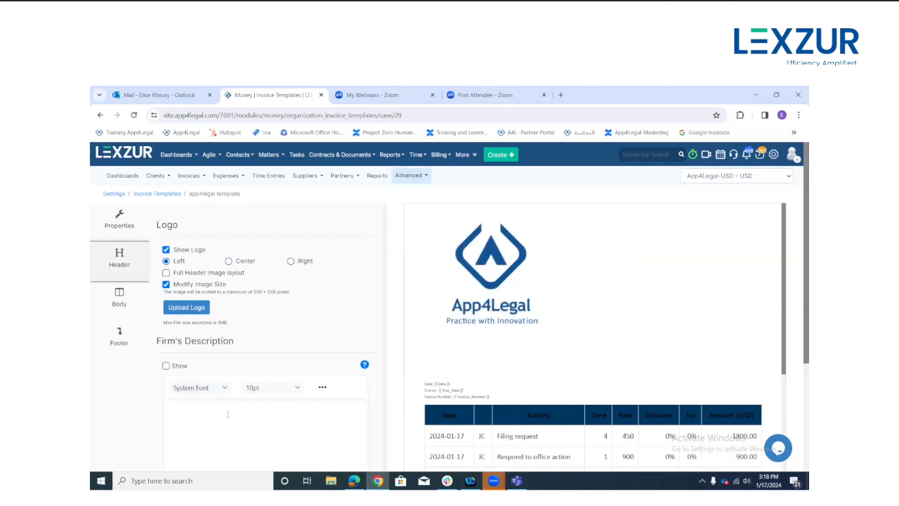
{"action": "scroll", "coordinate": [235, 401], "scroll_direction": "down", "scroll_amount": 2}
{"action": "left_click", "coordinate": [230, 288]}
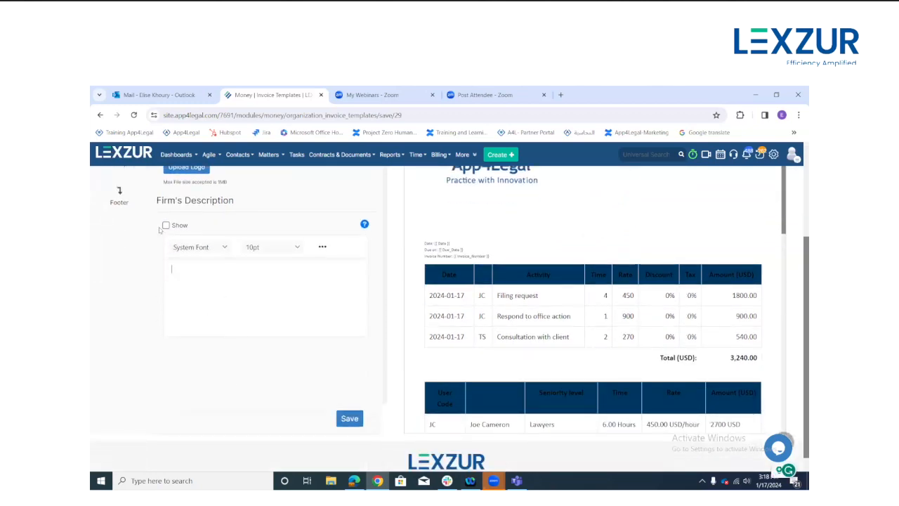
- Switch the invoice information in the template's body to the default layout and show the tax number
{"action": "scroll", "coordinate": [182, 264], "scroll_direction": "up", "scroll_amount": 2}
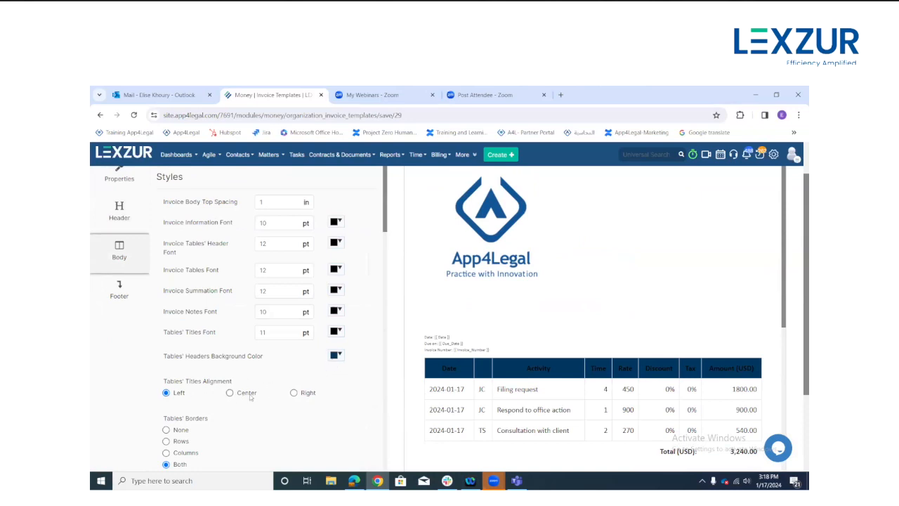
{"action": "scroll", "coordinate": [250, 397], "scroll_direction": "down", "scroll_amount": 1}
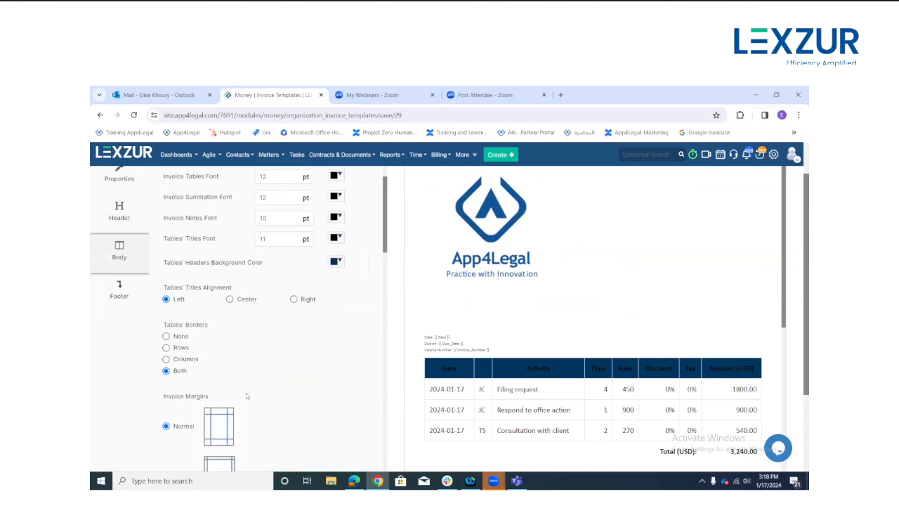
{"action": "scroll", "coordinate": [238, 379], "scroll_direction": "down", "scroll_amount": 1}
{"action": "scroll", "coordinate": [232, 351], "scroll_direction": "down", "scroll_amount": 1}
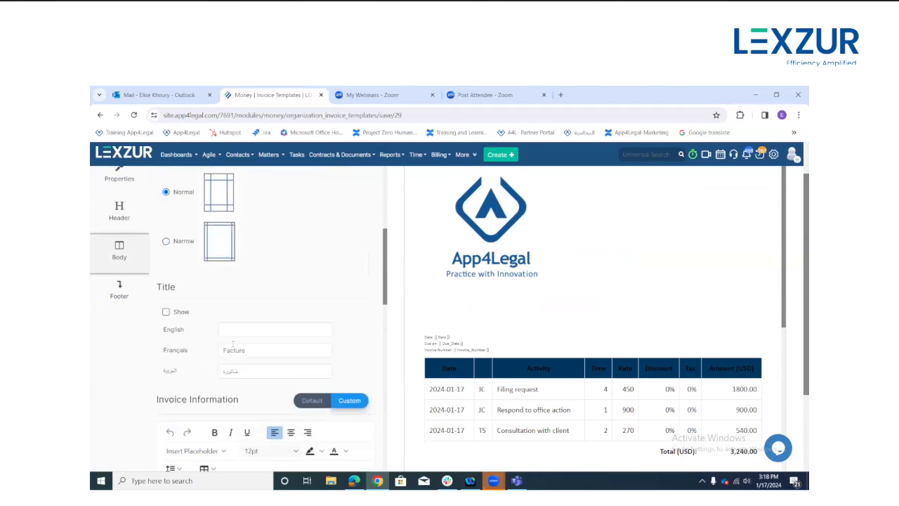
{"action": "left_click", "coordinate": [312, 400]}
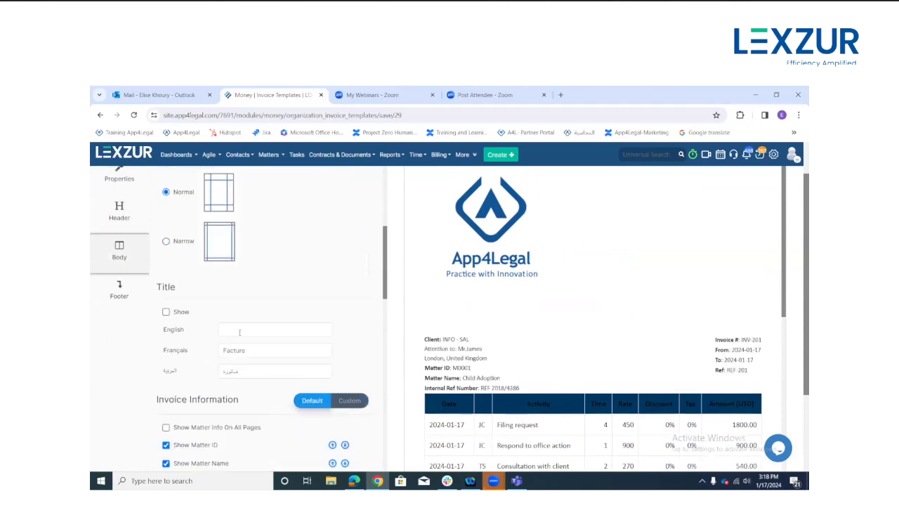
{"action": "scroll", "coordinate": [242, 332], "scroll_direction": "down", "scroll_amount": 3}
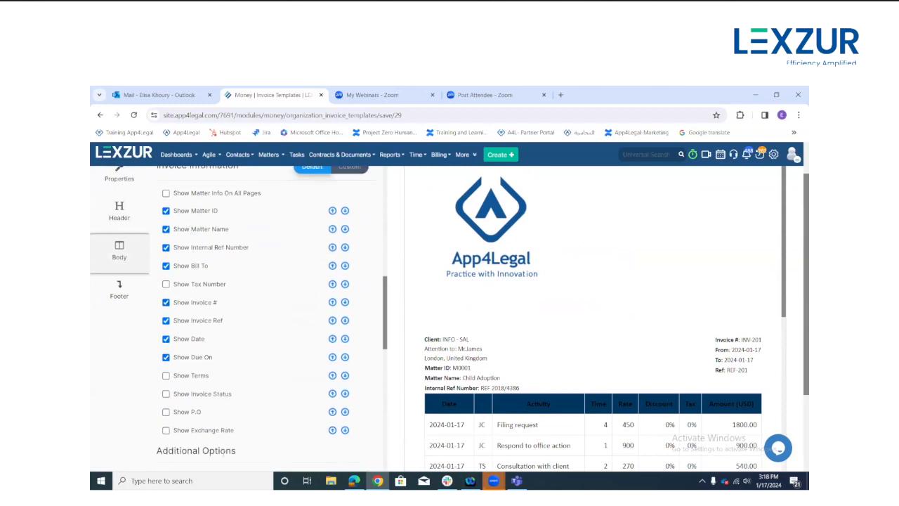
{"action": "left_click_drag", "start_coordinate": [175, 266], "coordinate": [211, 270]}
{"action": "left_click", "coordinate": [166, 267]}
{"action": "left_click", "coordinate": [166, 267]}
{"action": "left_click", "coordinate": [168, 284]}
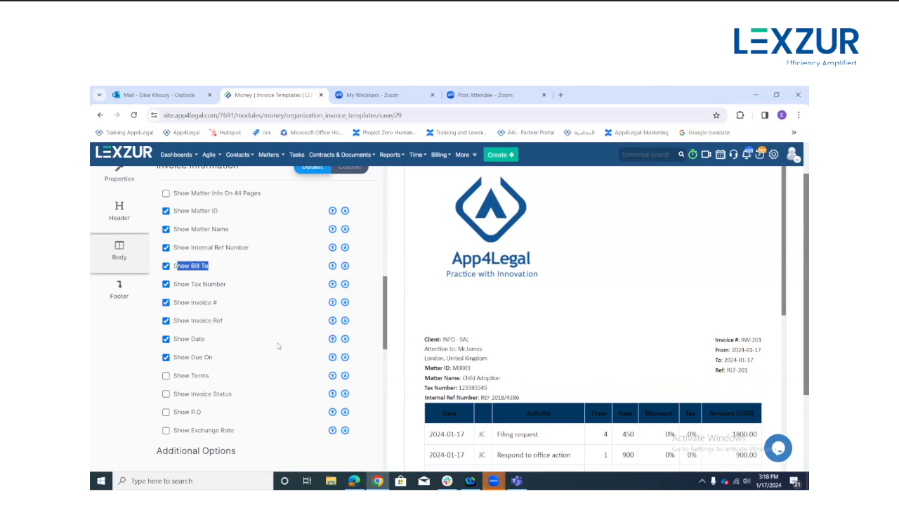
- Switch the invoice information to the custom layout and insert a table of two columns and three rows below the invoice number
{"action": "scroll", "coordinate": [277, 346], "scroll_direction": "up", "scroll_amount": 1}
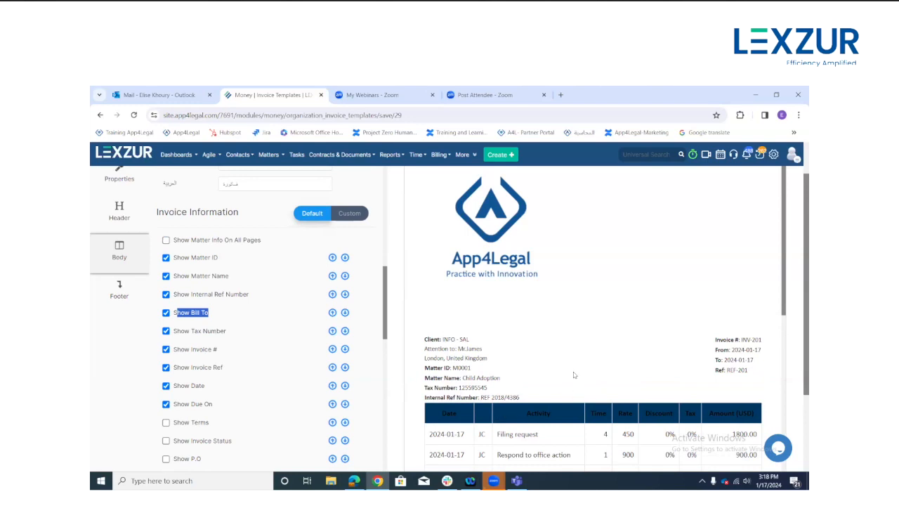
{"action": "left_click", "coordinate": [349, 213]}
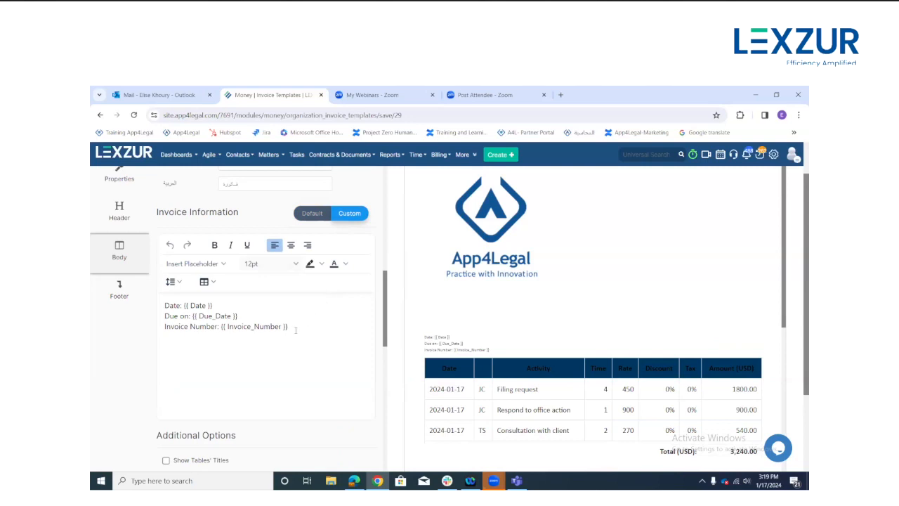
{"action": "key", "text": "ctrl+a"}
{"action": "left_click", "coordinate": [195, 263]}
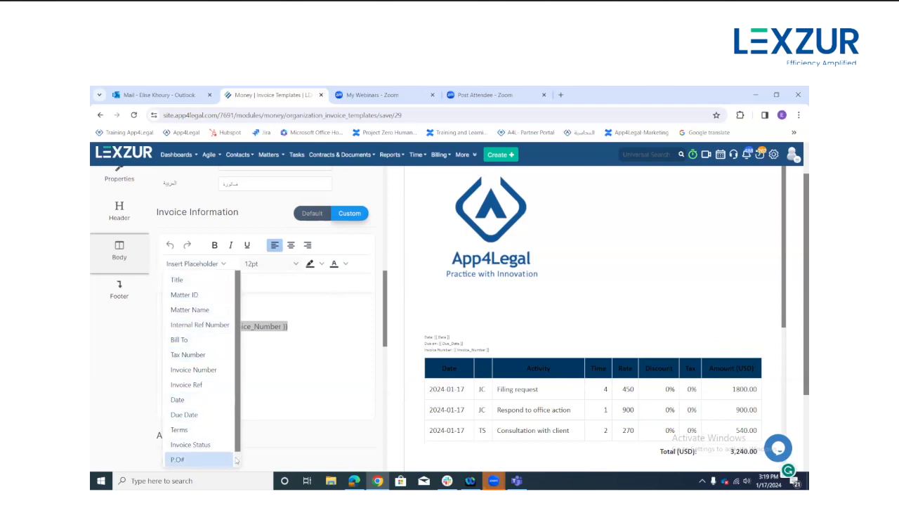
{"action": "left_click", "coordinate": [306, 389]}
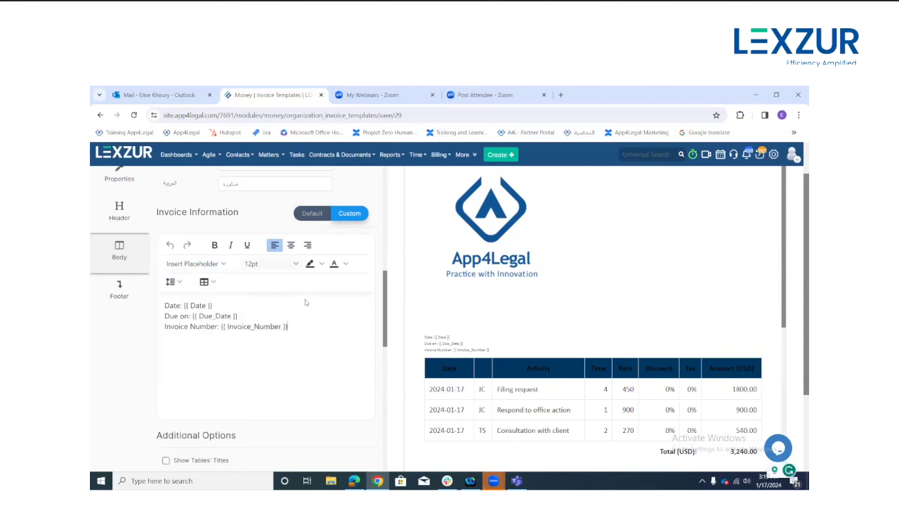
{"action": "key", "text": "Return"}
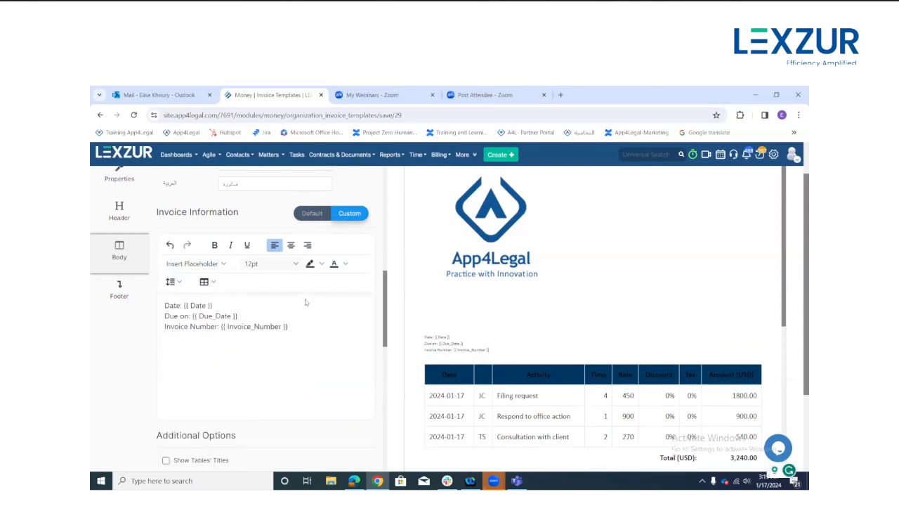
{"action": "left_click", "coordinate": [205, 281]}
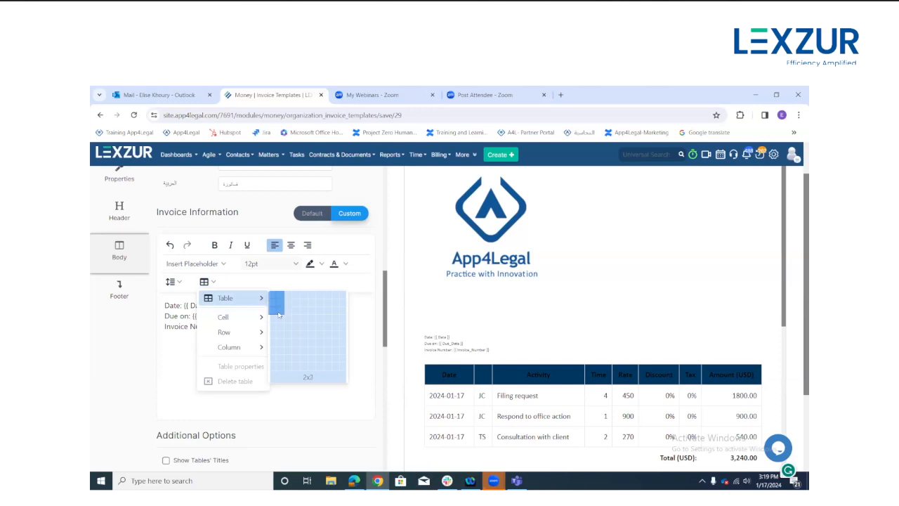
{"action": "left_click", "coordinate": [278, 322]}
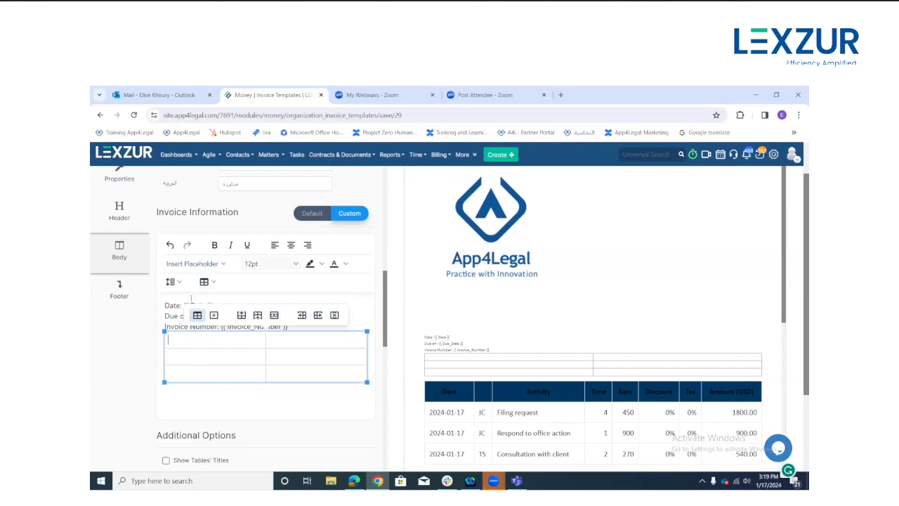
- Insert the Bill To placeholder into the table's first cell and show the available placeholders again
{"action": "left_click", "coordinate": [194, 263]}
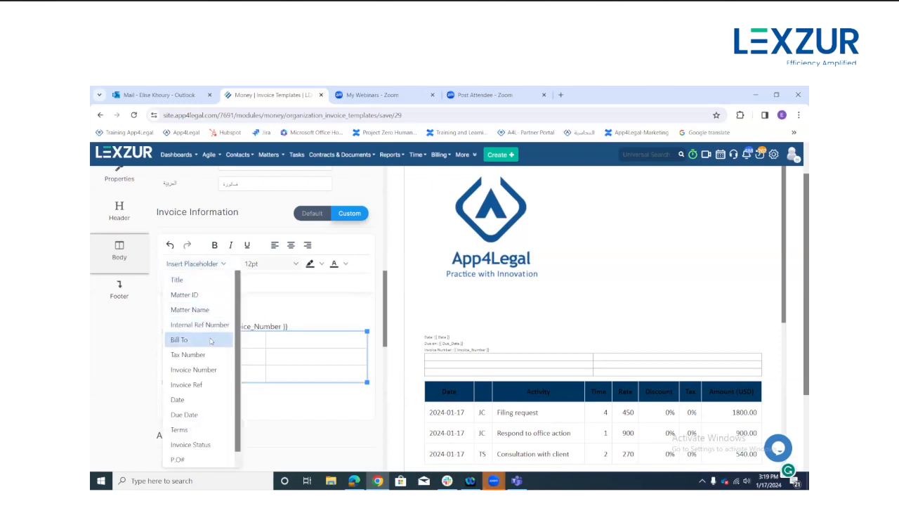
{"action": "left_click", "coordinate": [180, 339]}
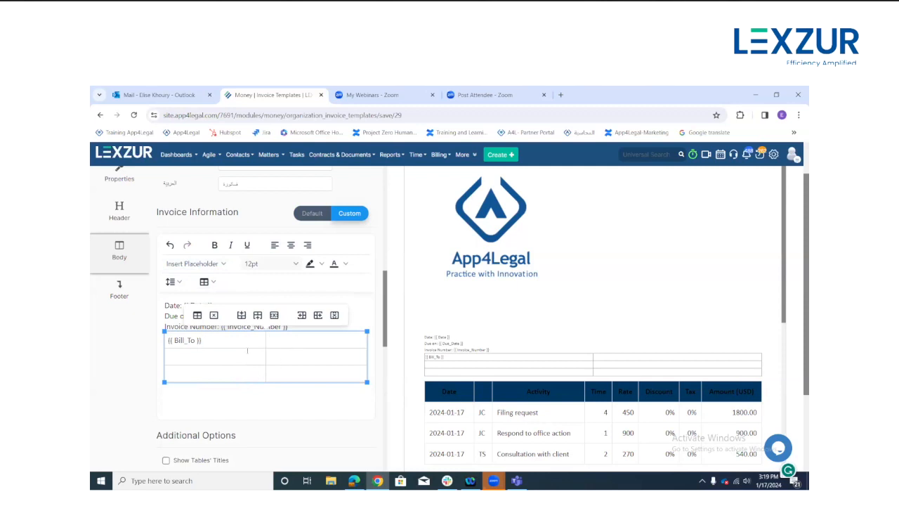
{"action": "left_click", "coordinate": [185, 263]}
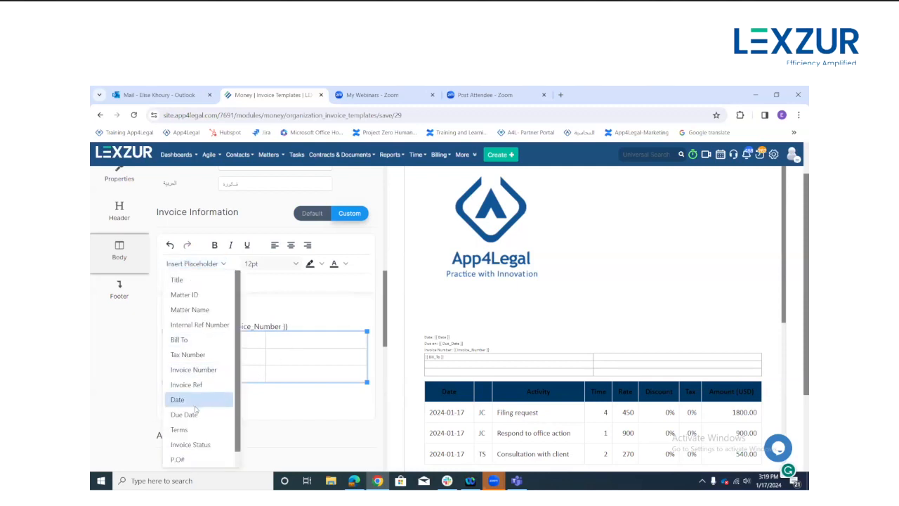
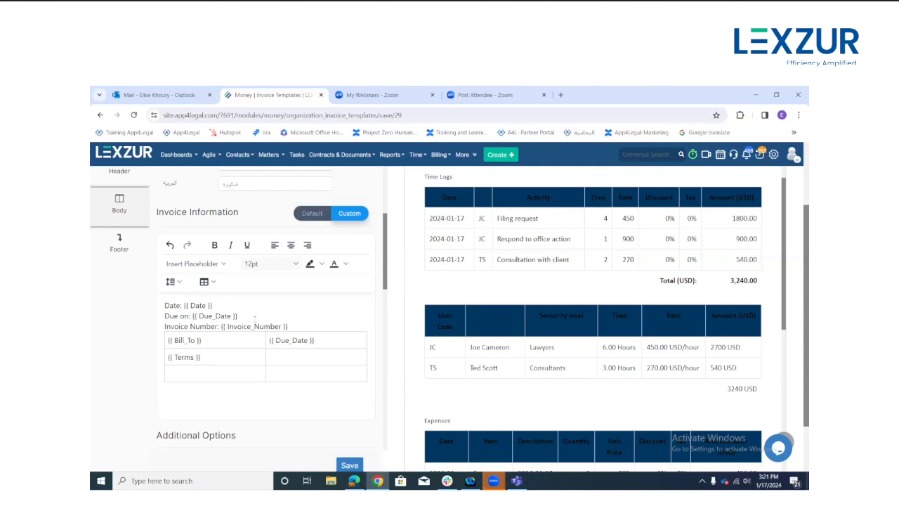
- Review the custom invoice information text and the margin, border and font settings of the template's body
{"action": "left_click_drag", "start_coordinate": [190, 304], "coordinate": [216, 334]}
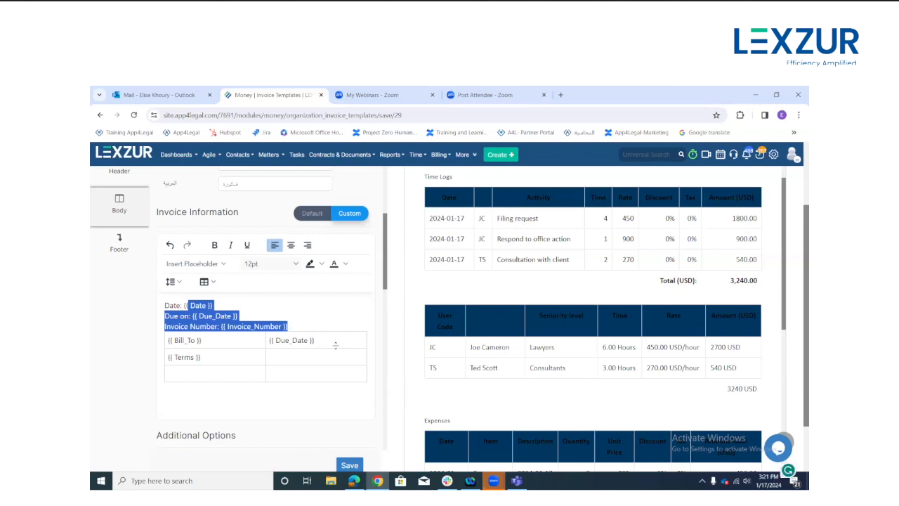
{"action": "scroll", "coordinate": [335, 347], "scroll_direction": "up", "scroll_amount": 4}
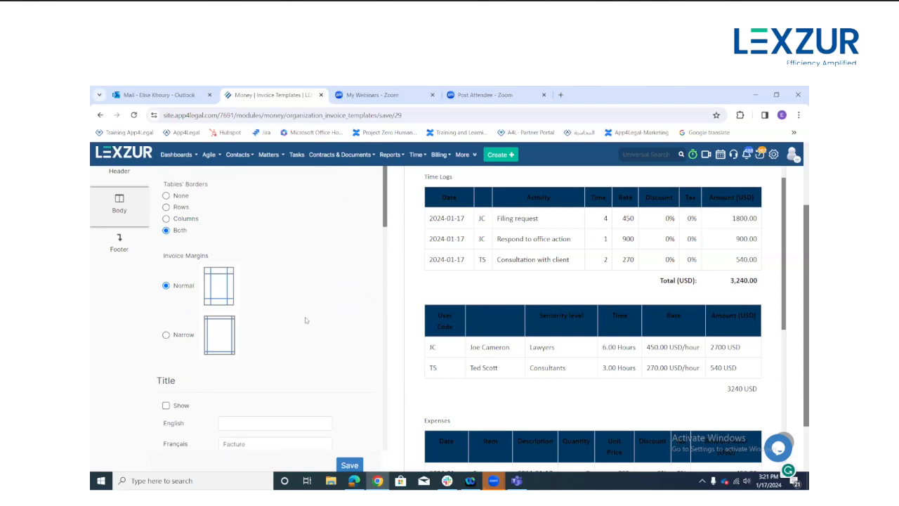
{"action": "scroll", "coordinate": [309, 323], "scroll_direction": "up", "scroll_amount": 2}
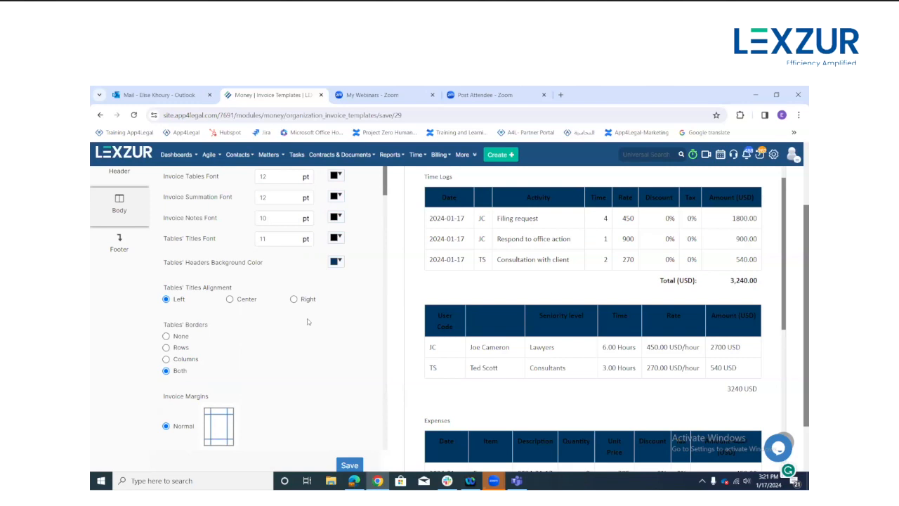
- Open the matter custom fields from the system settings and look through the list of existing fields
{"action": "left_click", "coordinate": [772, 154]}
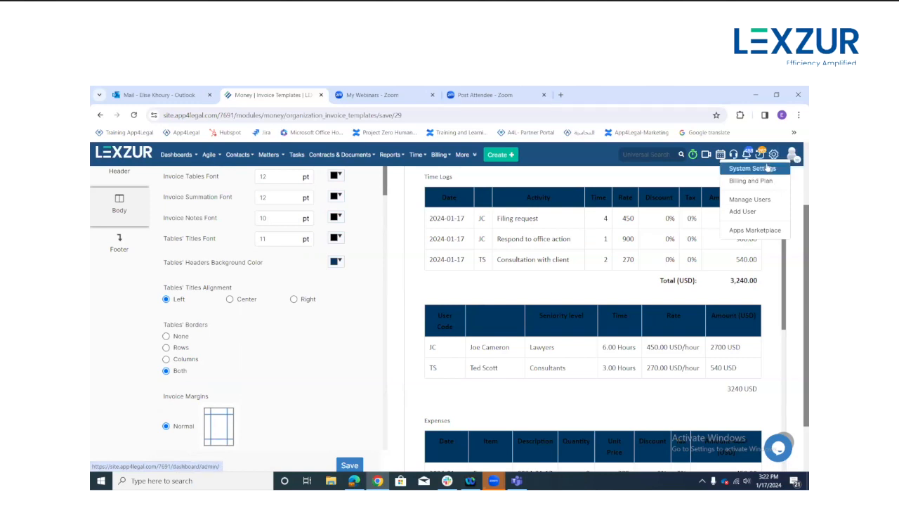
{"action": "left_click", "coordinate": [751, 169]}
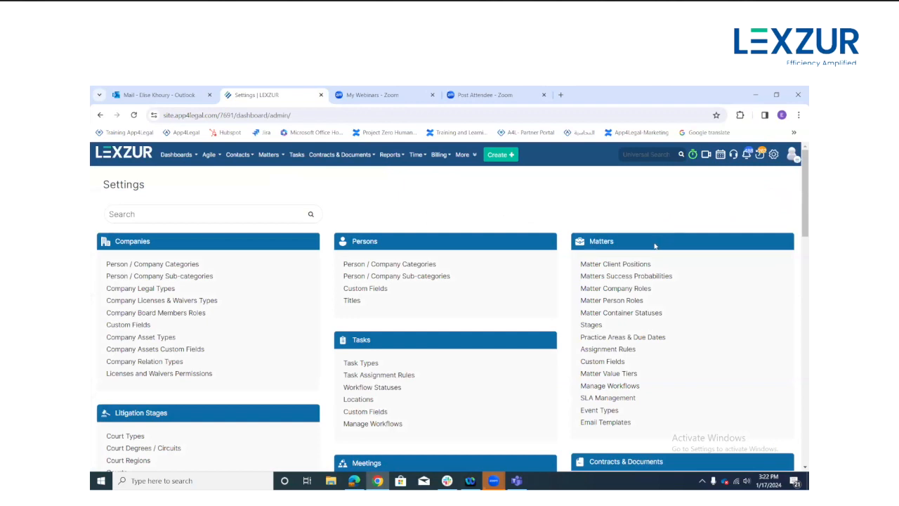
{"action": "left_click", "coordinate": [602, 362]}
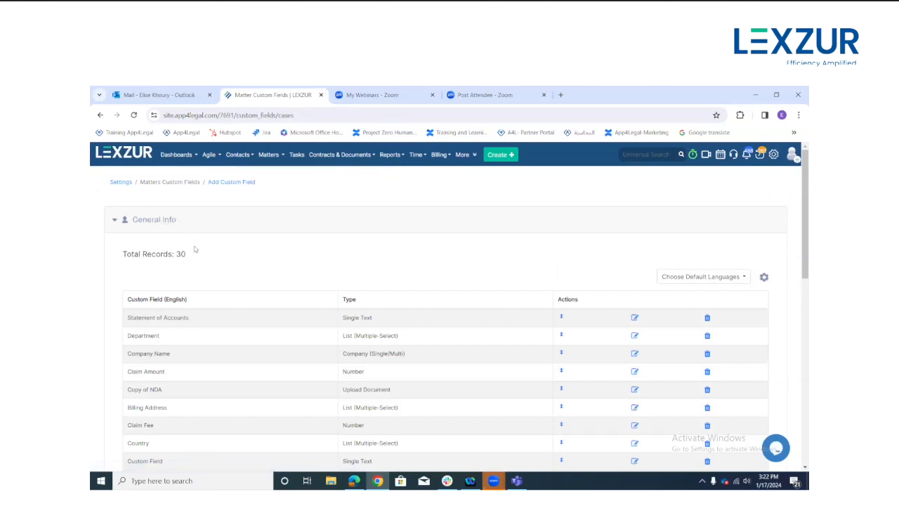
{"action": "scroll", "coordinate": [217, 305], "scroll_direction": "down", "scroll_amount": 5}
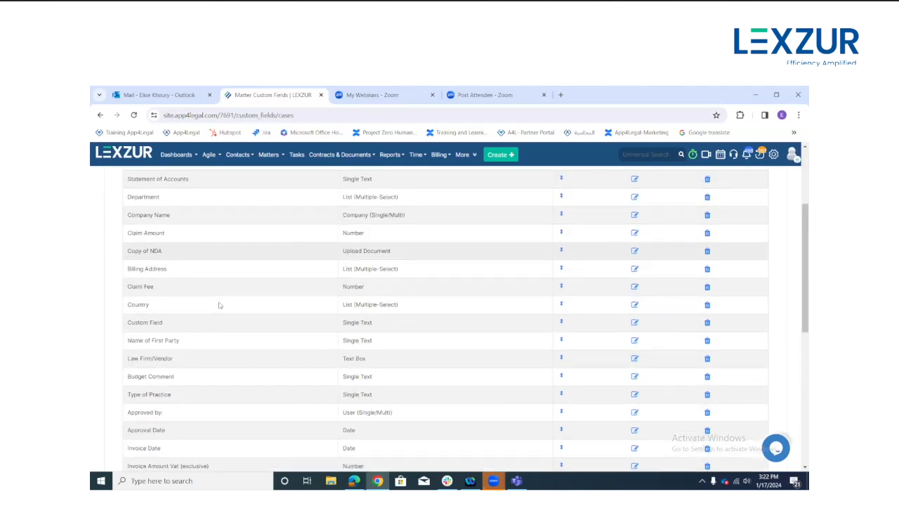
{"action": "scroll", "coordinate": [217, 304], "scroll_direction": "down", "scroll_amount": 3}
{"action": "scroll", "coordinate": [210, 306], "scroll_direction": "up", "scroll_amount": 2}
{"action": "scroll", "coordinate": [209, 310], "scroll_direction": "down", "scroll_amount": 3}
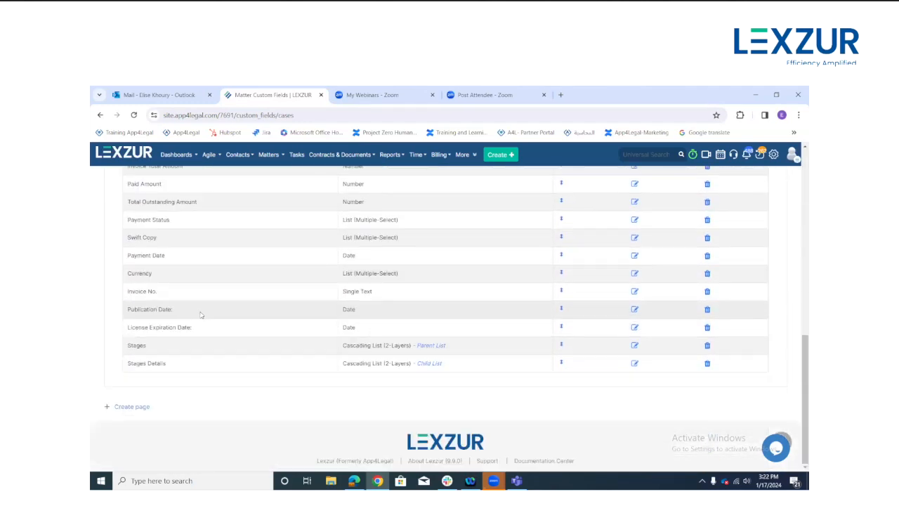
- Create a new matter page with the English name Financial, checking the name fields available for other languages, and save it
{"action": "left_click", "coordinate": [137, 407]}
{"action": "left_click", "coordinate": [391, 222]}
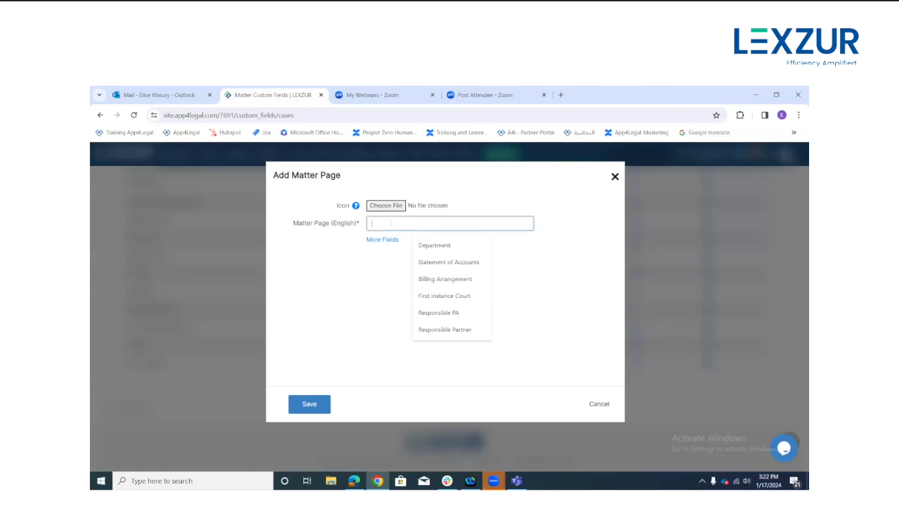
{"action": "type", "text": "Finana"}
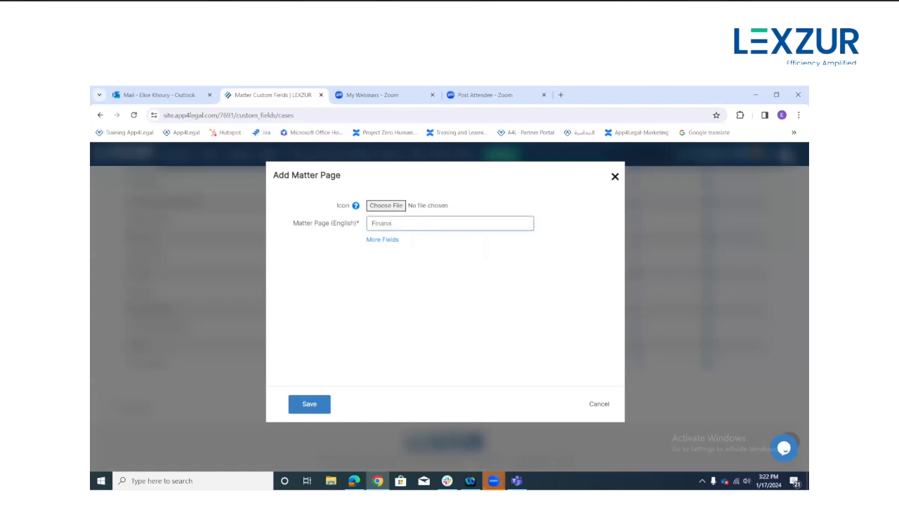
{"action": "key", "text": "BackSpace"}
{"action": "type", "text": "cial"}
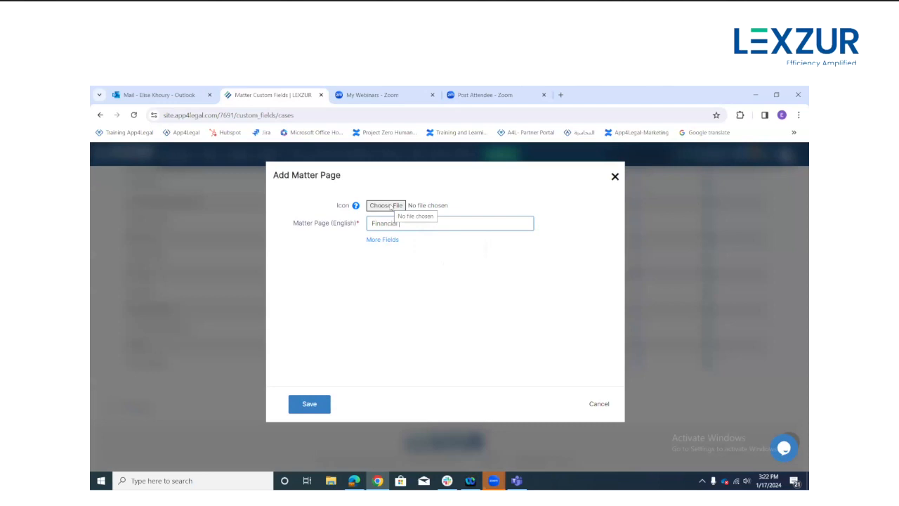
{"action": "left_click", "coordinate": [377, 240]}
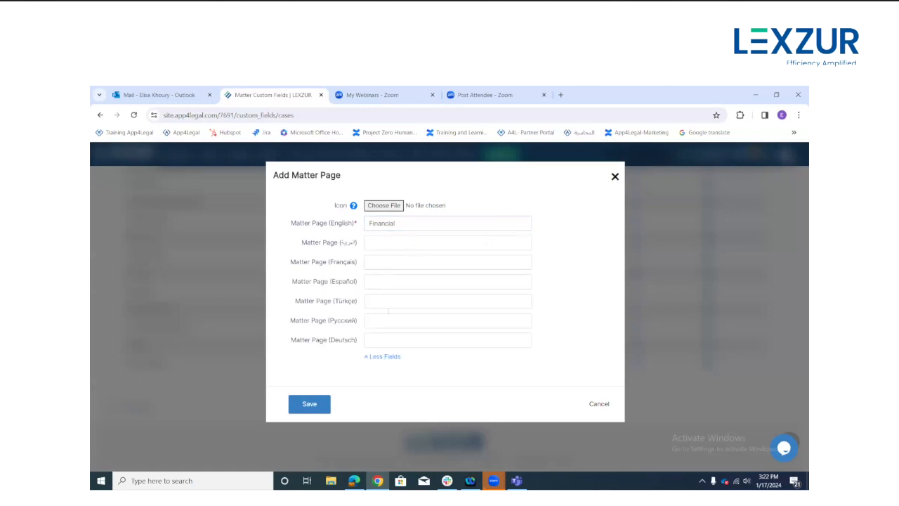
{"action": "left_click", "coordinate": [379, 357]}
{"action": "left_click", "coordinate": [314, 404]}
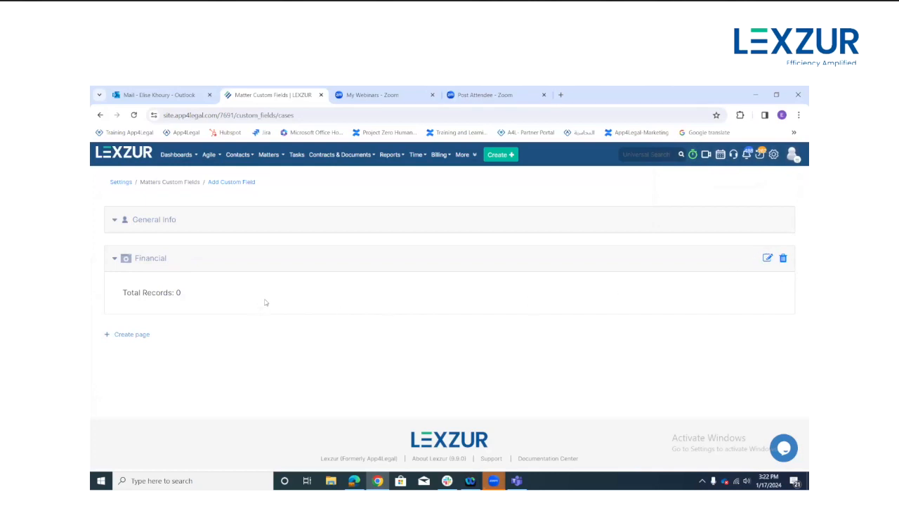
- Start a custom field on the Financial page that applies to both Litigation Case and Corporate Matter
{"action": "left_click", "coordinate": [231, 182]}
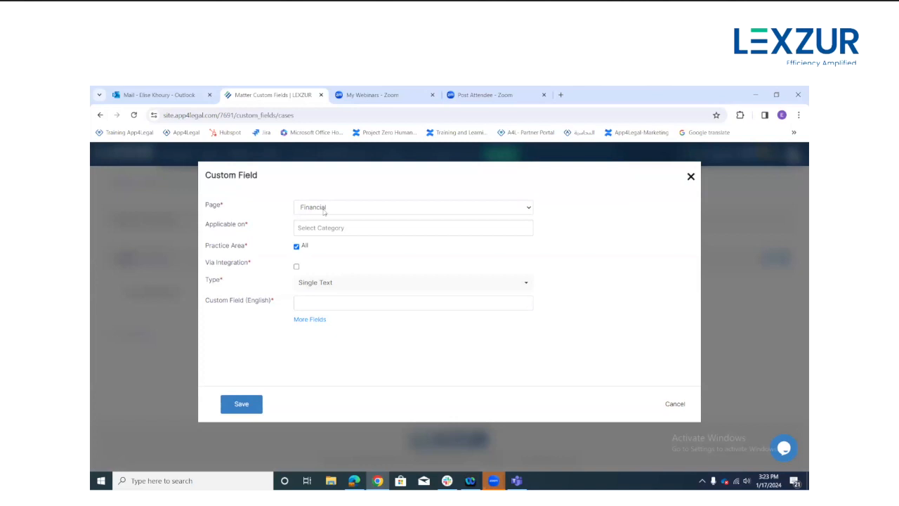
{"action": "left_click", "coordinate": [324, 210]}
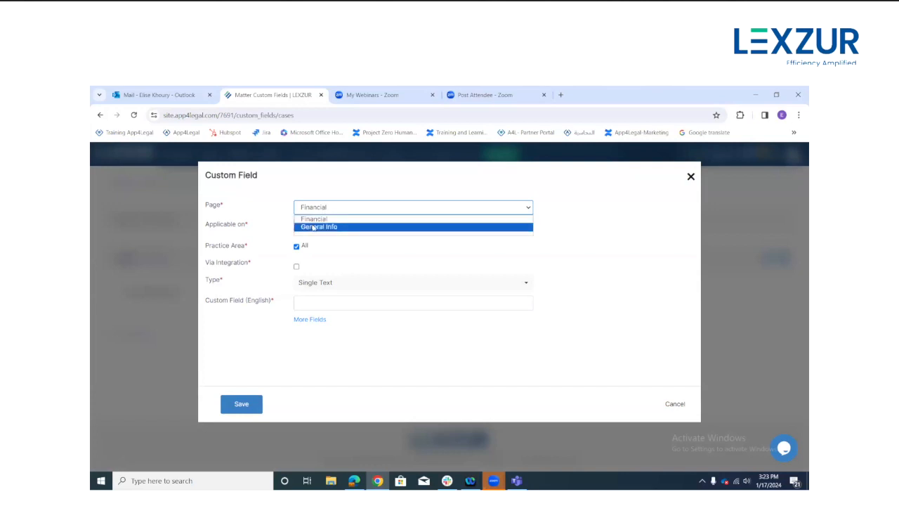
{"action": "left_click", "coordinate": [366, 218]}
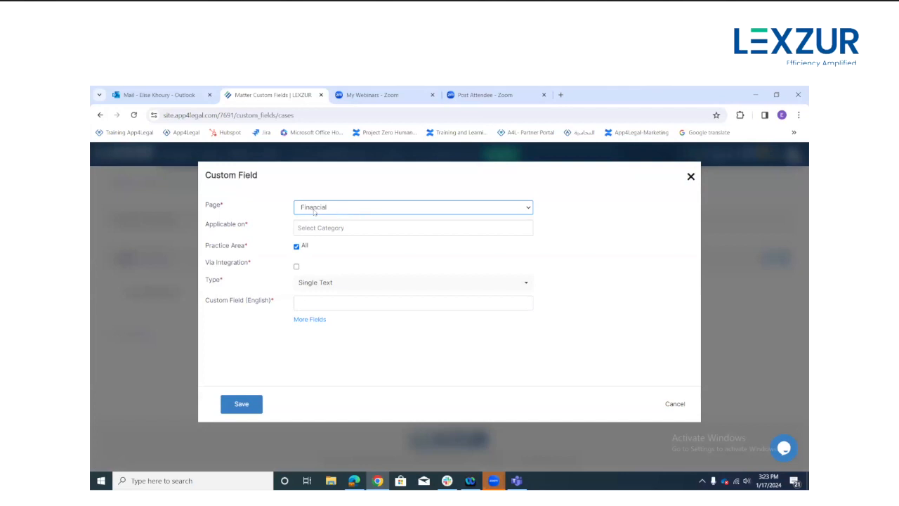
{"action": "left_click", "coordinate": [319, 227]}
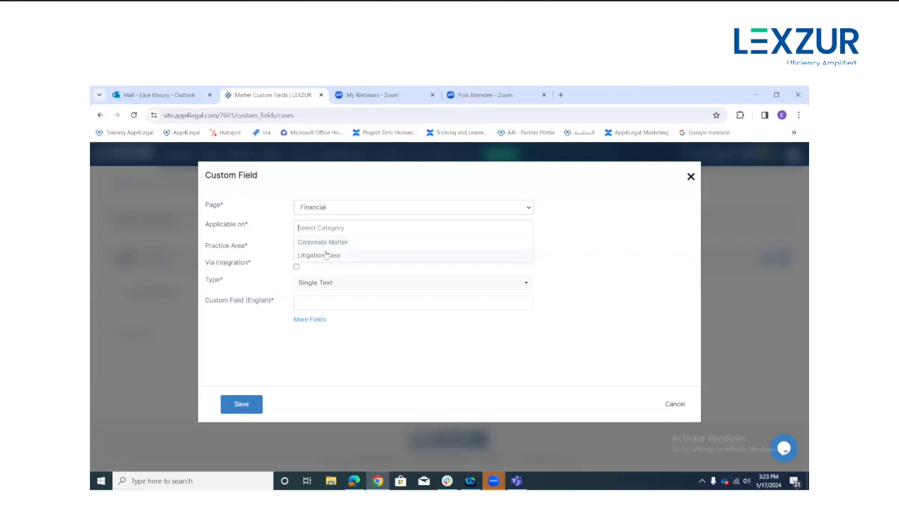
{"action": "left_click", "coordinate": [330, 255]}
{"action": "left_click", "coordinate": [331, 243]}
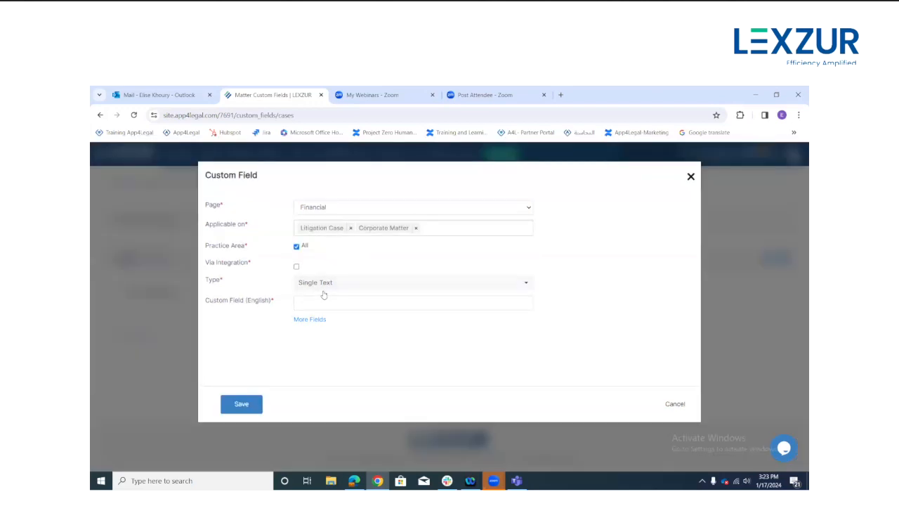
{"action": "left_click", "coordinate": [296, 246]}
{"action": "left_click", "coordinate": [300, 260]}
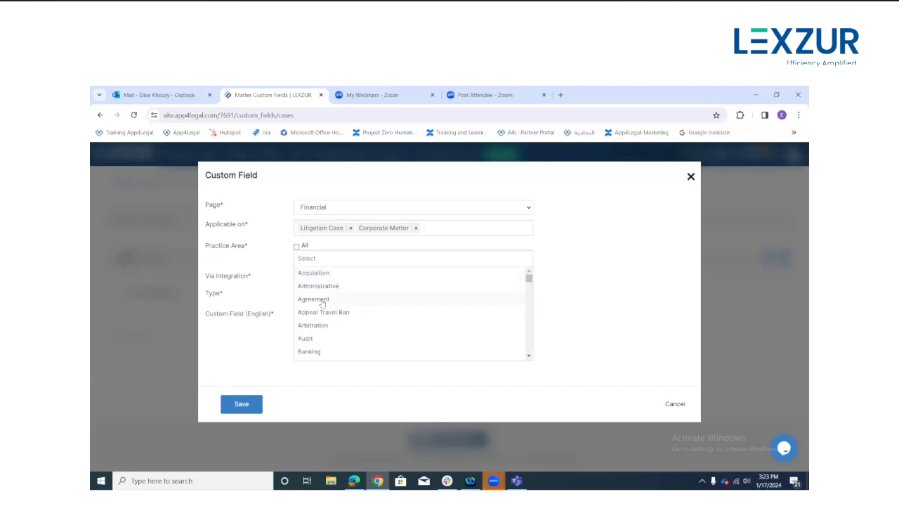
{"action": "left_click", "coordinate": [296, 247]}
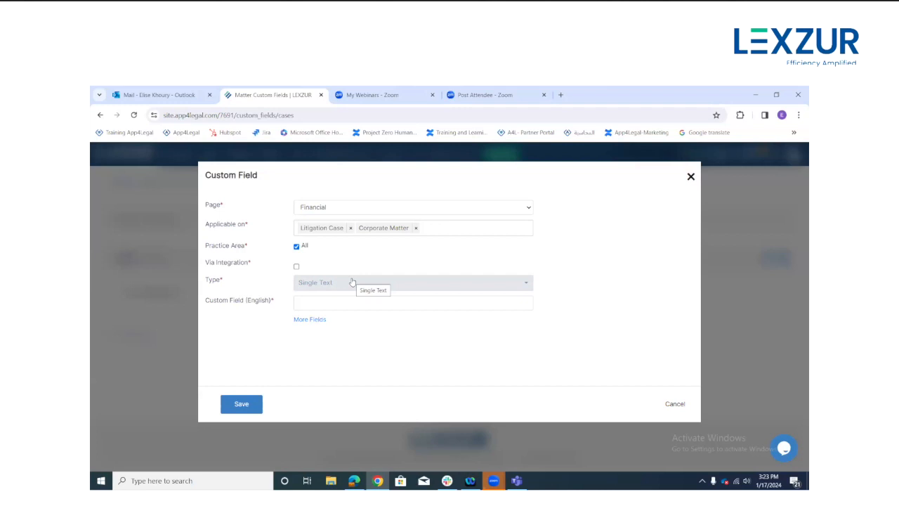
- Set the custom field's type to Text Box, name it Budget comment in English and try to save it
{"action": "left_click", "coordinate": [353, 281]}
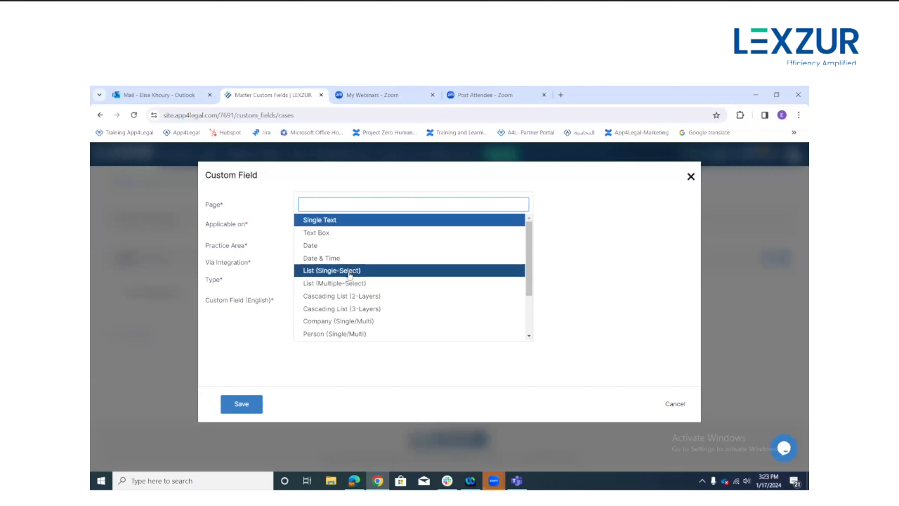
{"action": "scroll", "coordinate": [351, 279], "scroll_direction": "down", "scroll_amount": 2}
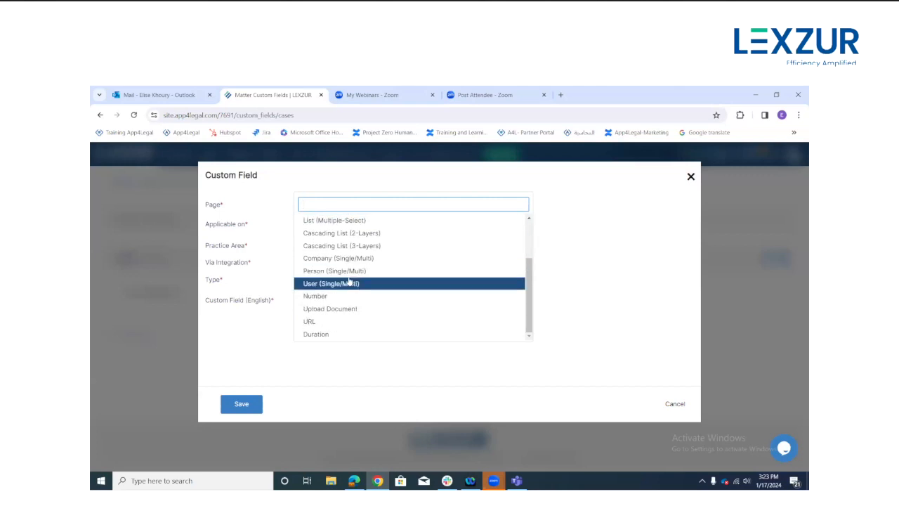
{"action": "scroll", "coordinate": [355, 280], "scroll_direction": "up", "scroll_amount": 3}
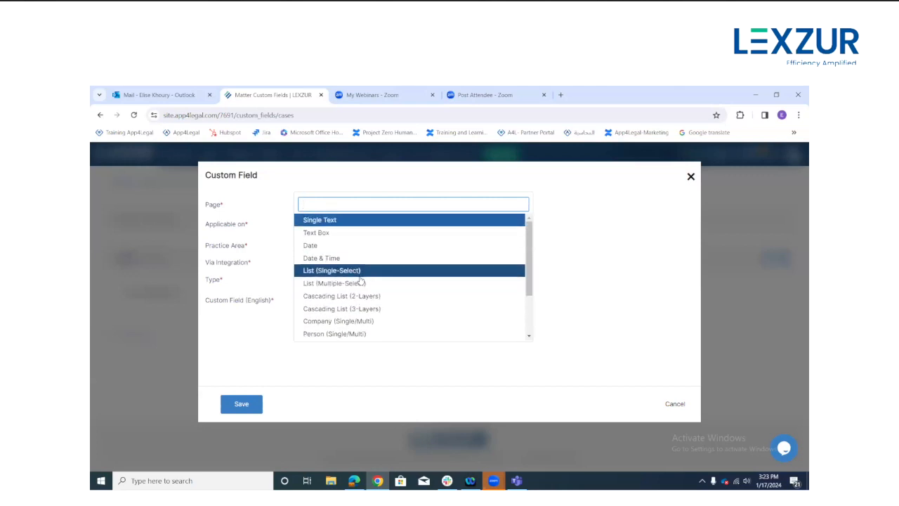
{"action": "left_click", "coordinate": [331, 233]}
{"action": "left_click", "coordinate": [327, 301]}
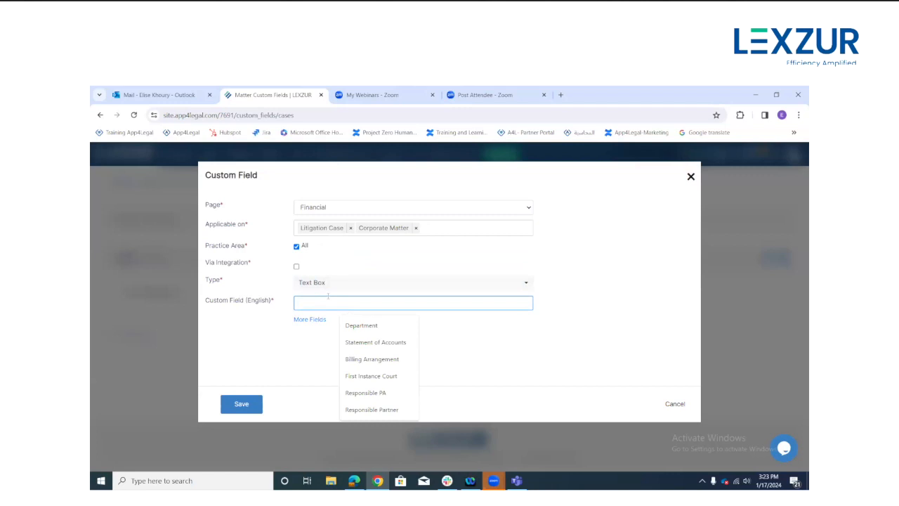
{"action": "type", "text": "Bu"}
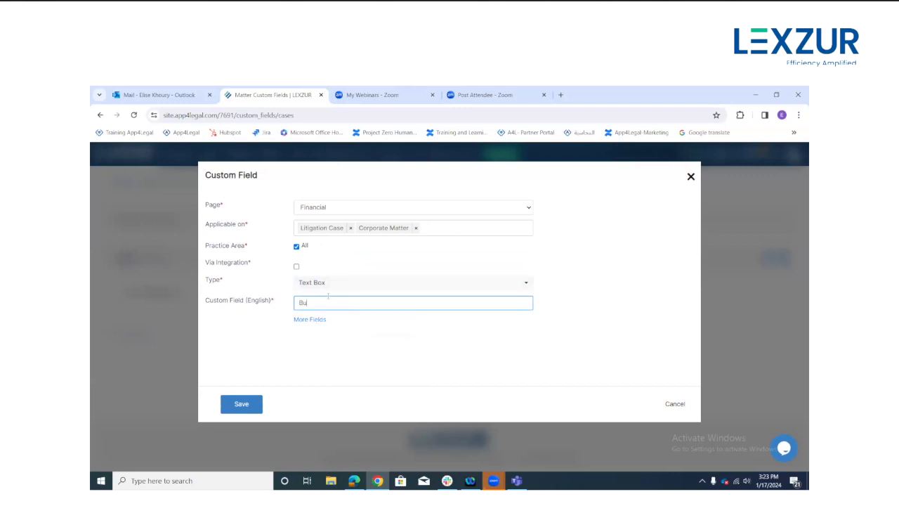
{"action": "type", "text": "dget comment"}
{"action": "left_click", "coordinate": [257, 406]}
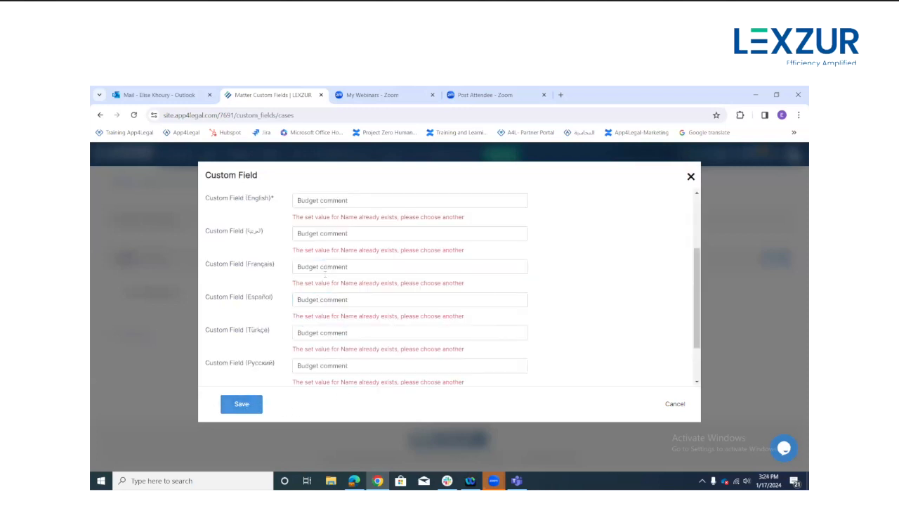
- Shorten the custom field's English name to Budget
{"action": "scroll", "coordinate": [270, 383], "scroll_direction": "down", "scroll_amount": 1}
{"action": "scroll", "coordinate": [264, 395], "scroll_direction": "up", "scroll_amount": 3}
{"action": "scroll", "coordinate": [336, 281], "scroll_direction": "up", "scroll_amount": 3}
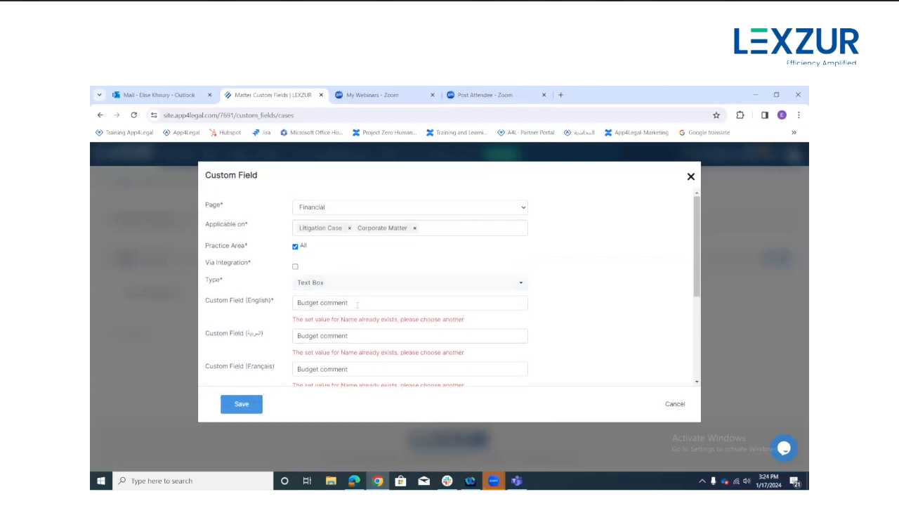
{"action": "left_click", "coordinate": [349, 302]}
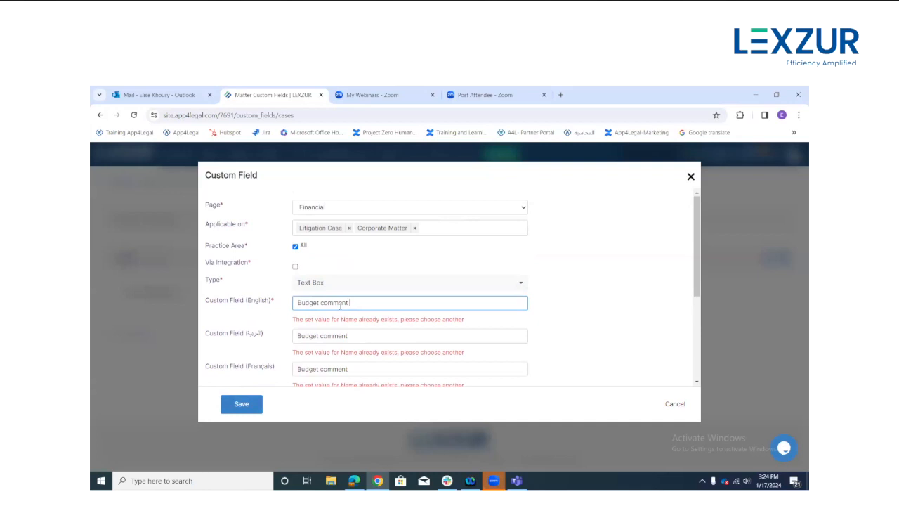
{"action": "key", "text": "BackSpace"}
{"action": "key", "text": "BackSpace"}
{"action": "key", "text": "BackSpace"}
{"action": "key", "text": "BackSpace"}
{"action": "key", "text": "BackSpace"}
{"action": "key", "text": "BackSpace"}
{"action": "key", "text": "BackSpace"}
- Remove the word comment from the field's Arabic, French, Spanish, Turkish, Russian and German names and save the custom field
{"action": "left_click_drag", "start_coordinate": [356, 335], "coordinate": [320, 336]}
{"action": "key", "text": "BackSpace"}
{"action": "left_click_drag", "start_coordinate": [349, 369], "coordinate": [321, 355]}
{"action": "key", "text": "BackSpace"}
{"action": "scroll", "coordinate": [330, 363], "scroll_direction": "down", "scroll_amount": 1}
{"action": "key", "text": "BackSpace"}
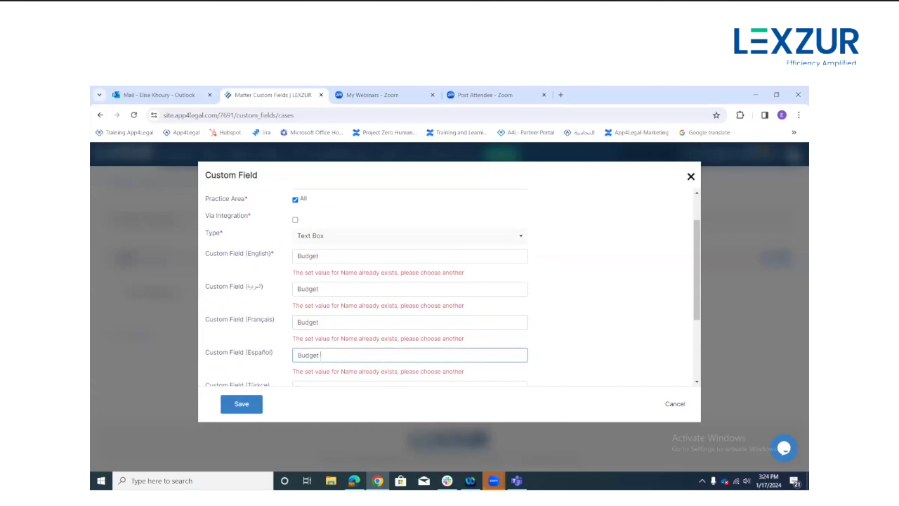
{"action": "scroll", "coordinate": [320, 354], "scroll_direction": "down", "scroll_amount": 2}
{"action": "left_click_drag", "start_coordinate": [349, 294], "coordinate": [321, 295]}
{"action": "key", "text": "BackSpace"}
{"action": "left_click_drag", "start_coordinate": [348, 328], "coordinate": [320, 327]}
{"action": "key", "text": "BackSpace"}
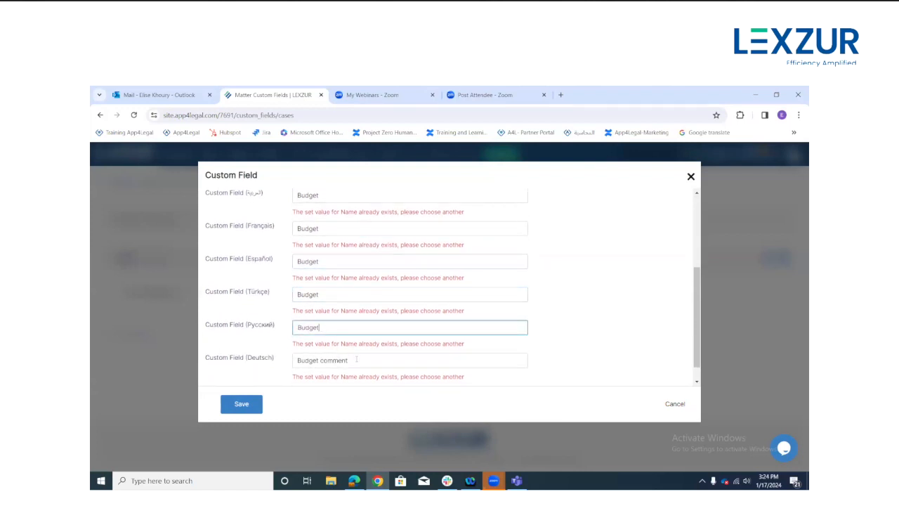
{"action": "left_click_drag", "start_coordinate": [356, 359], "coordinate": [318, 360]}
{"action": "key", "text": "BackSpace"}
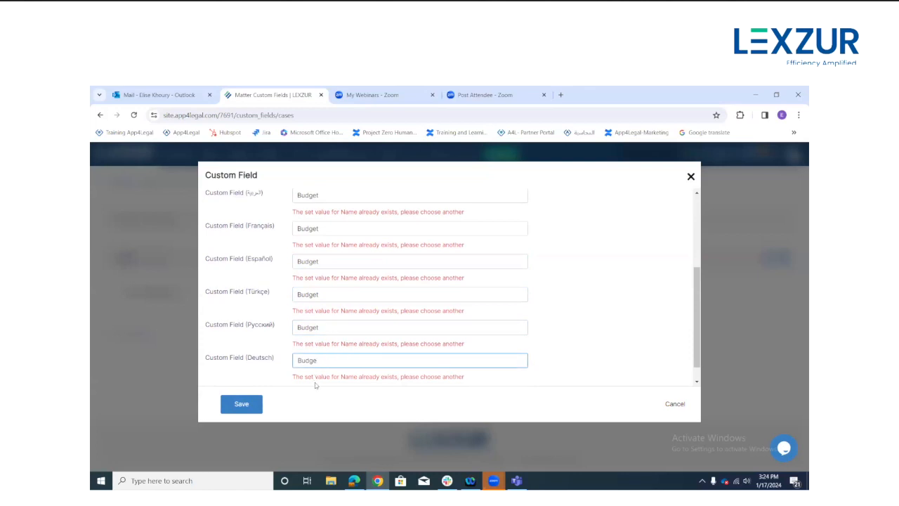
{"action": "left_click", "coordinate": [254, 405]}
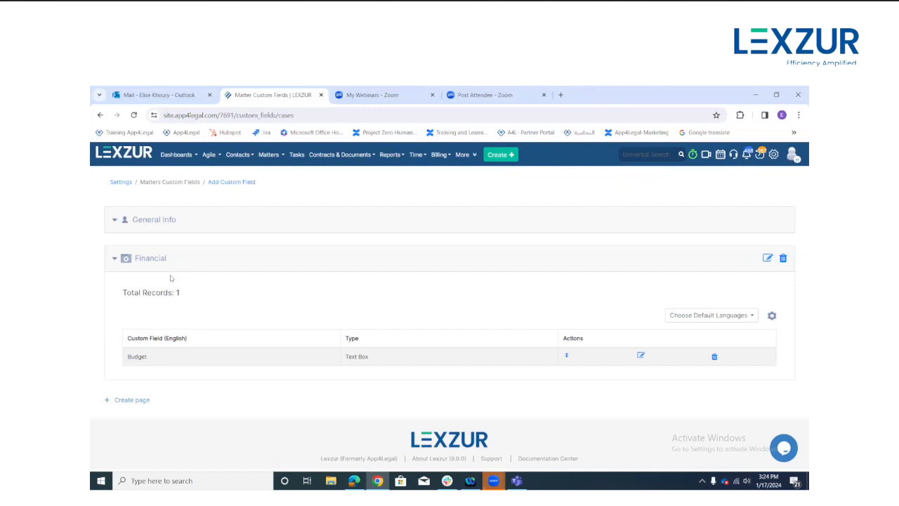
- Open the corporate matter Legal Advice for ABC and display its custom Financial page
{"action": "left_click", "coordinate": [279, 176]}
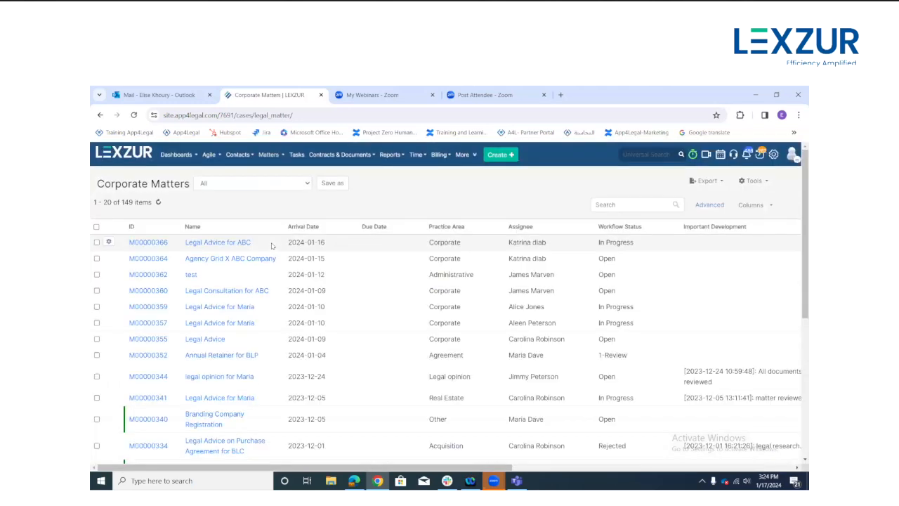
{"action": "left_click", "coordinate": [158, 243]}
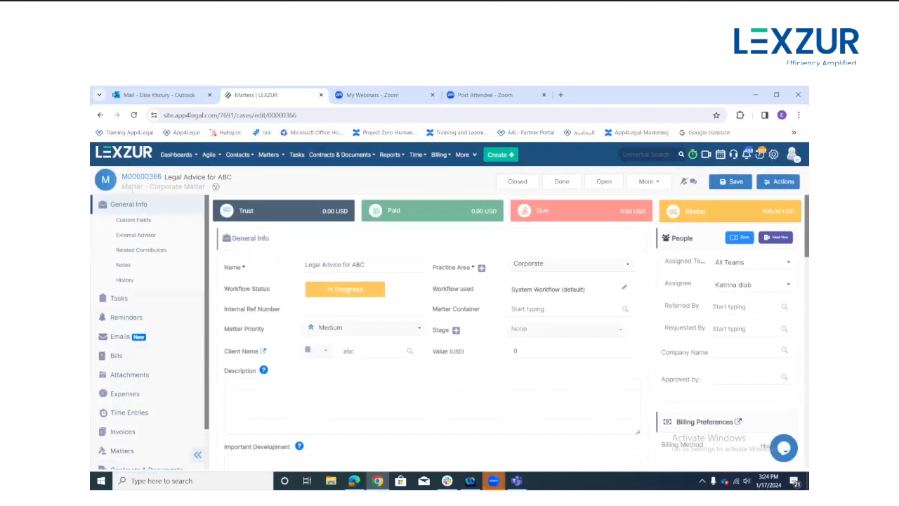
{"action": "scroll", "coordinate": [131, 210], "scroll_direction": "down", "scroll_amount": 1}
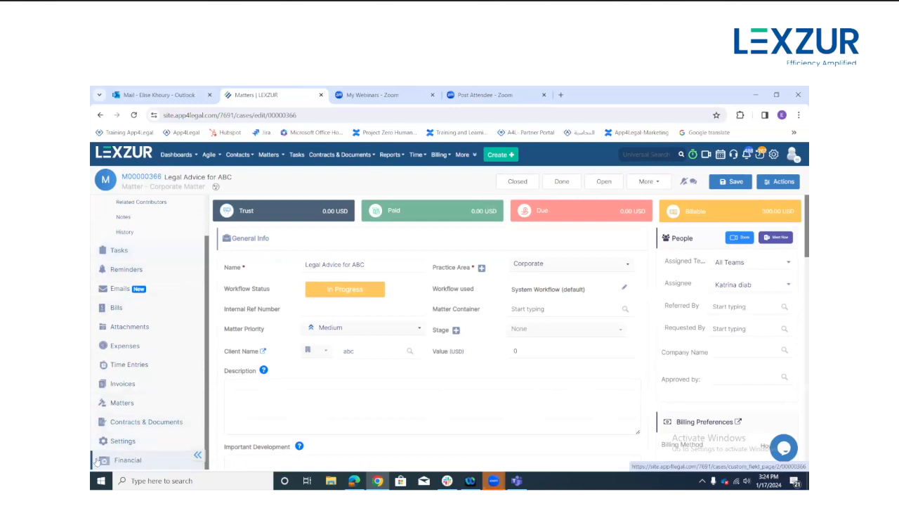
{"action": "left_click", "coordinate": [138, 461]}
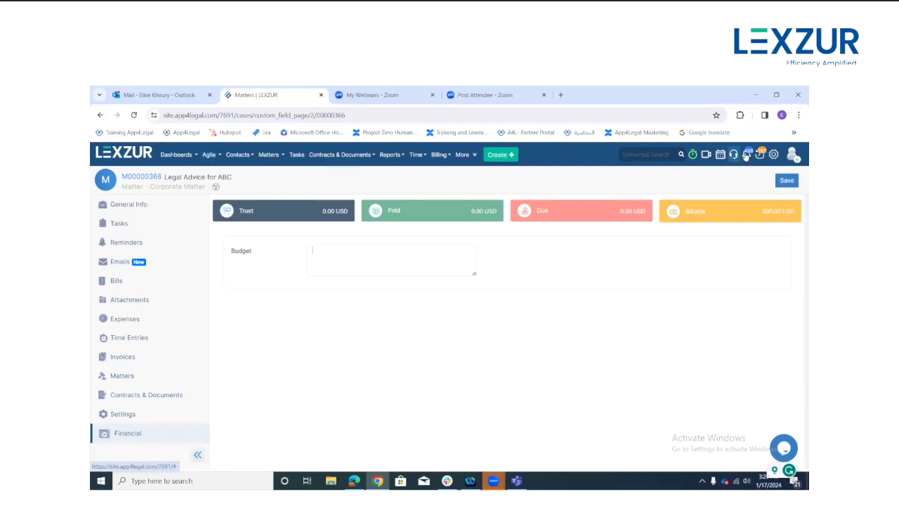
- Open the Client Portal preferences under Setup & Configuration in the system settings and examine the Allow Attachment Controls property
{"action": "left_click", "coordinate": [772, 160]}
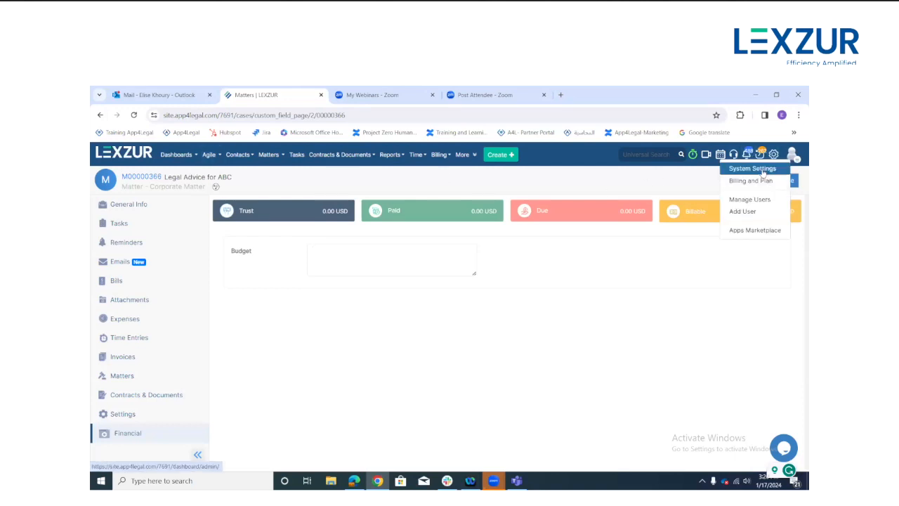
{"action": "left_click", "coordinate": [763, 173]}
{"action": "scroll", "coordinate": [211, 257], "scroll_direction": "down", "scroll_amount": 5}
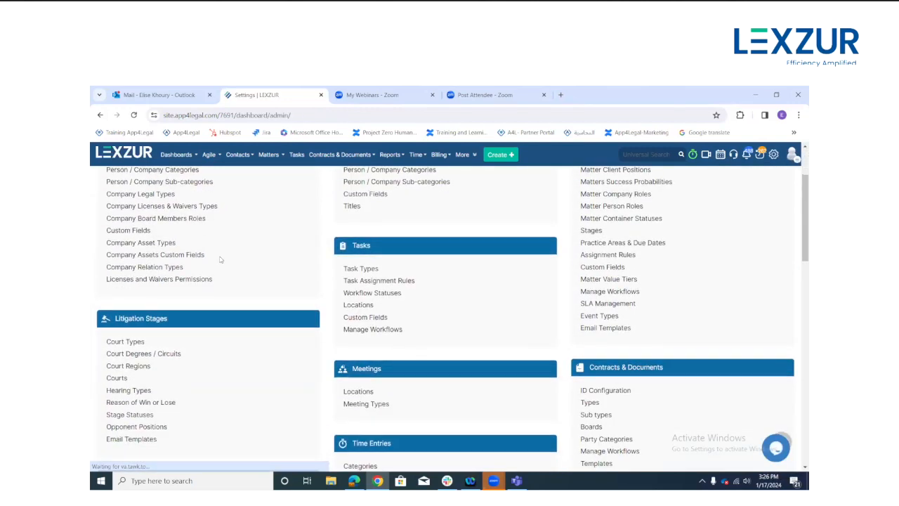
{"action": "scroll", "coordinate": [211, 257], "scroll_direction": "down", "scroll_amount": 4}
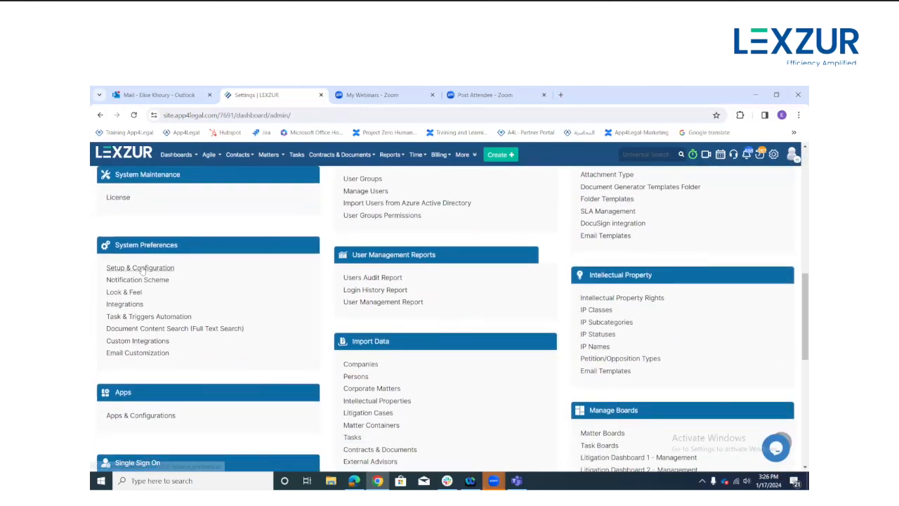
{"action": "left_click", "coordinate": [141, 270]}
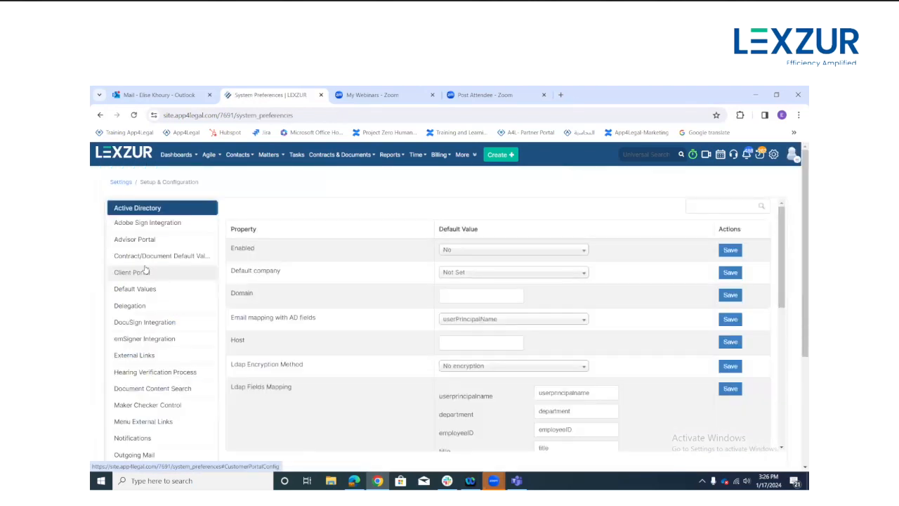
{"action": "left_click", "coordinate": [144, 273]}
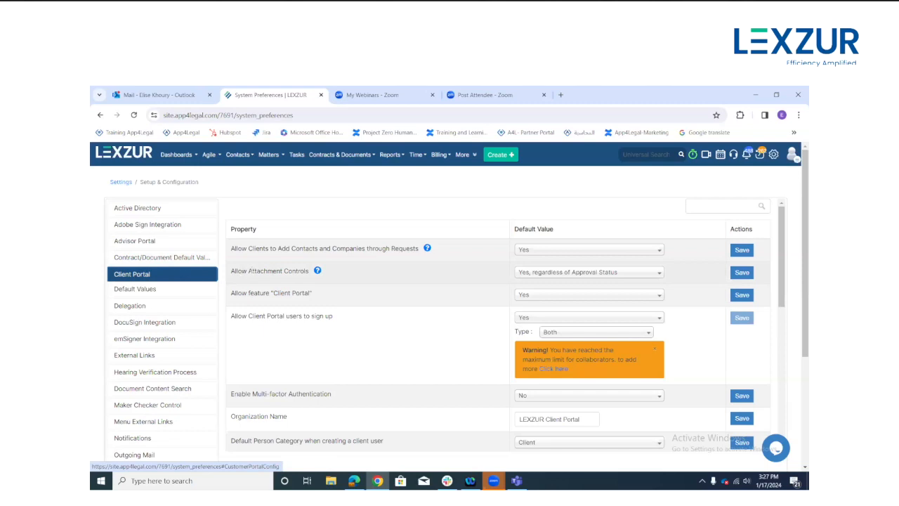
{"action": "left_click_drag", "start_coordinate": [242, 270], "coordinate": [310, 272]}
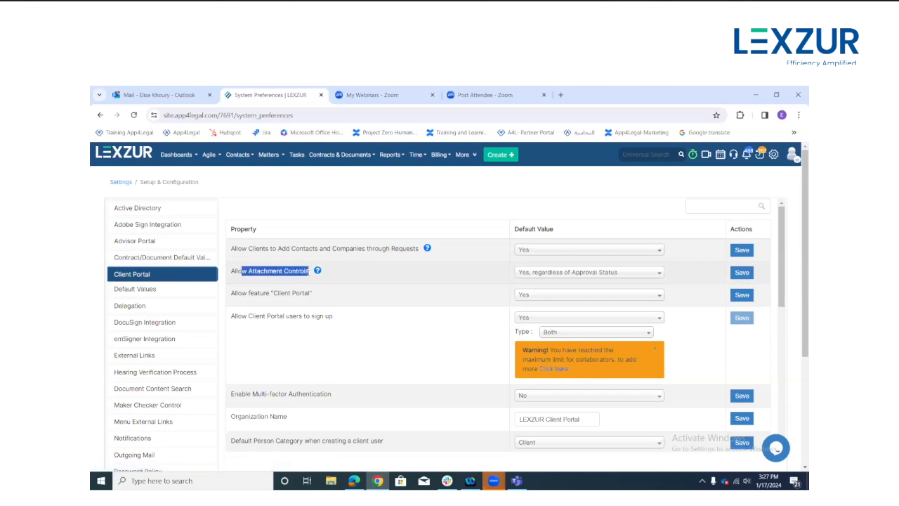
{"action": "left_click", "coordinate": [524, 274]}
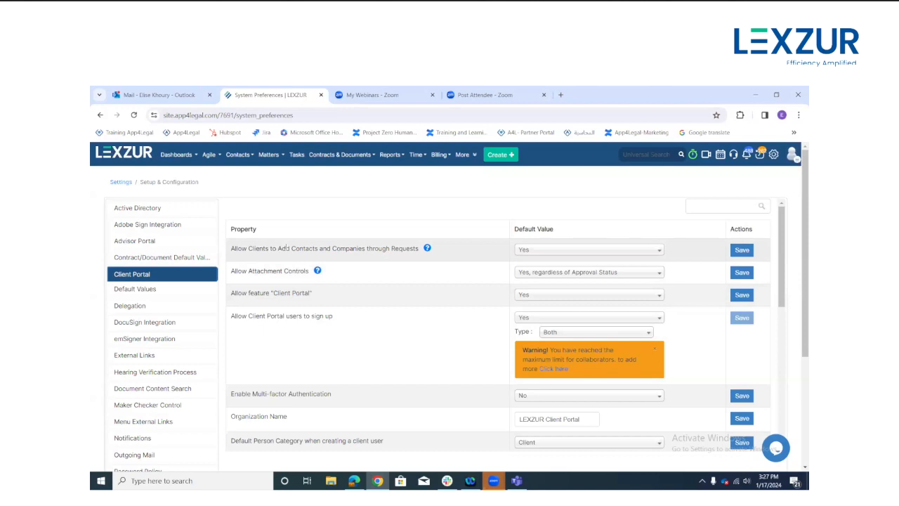
- Examine the Client Portal properties for clients adding contacts and companies through requests and for user sign-up, including the sign-up Type options
{"action": "left_click_drag", "start_coordinate": [291, 249], "coordinate": [378, 249]}
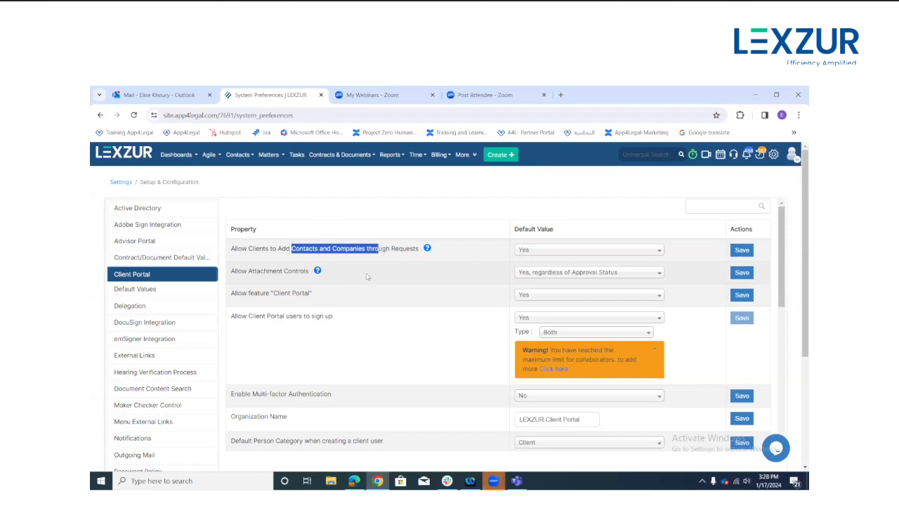
{"action": "left_click", "coordinate": [283, 323]}
{"action": "left_click_drag", "start_coordinate": [283, 322], "coordinate": [349, 330]}
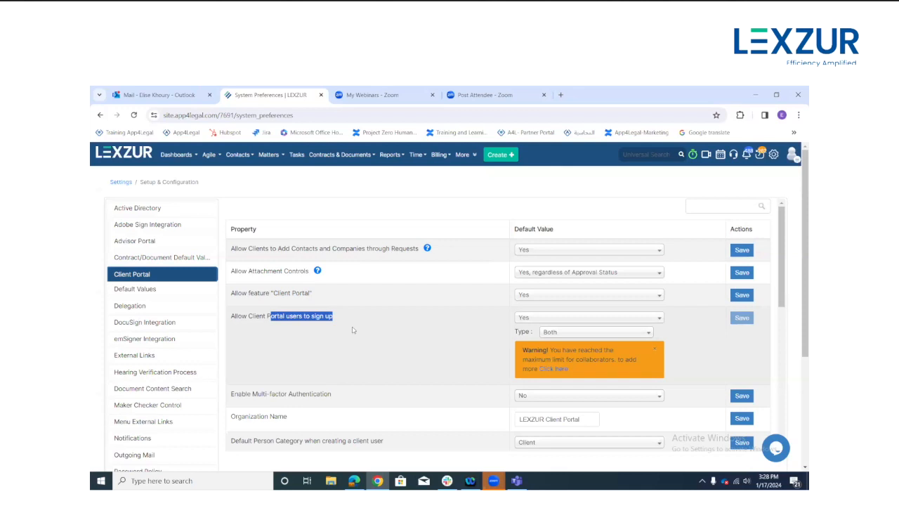
{"action": "left_click", "coordinate": [529, 323]}
{"action": "left_click", "coordinate": [529, 323]}
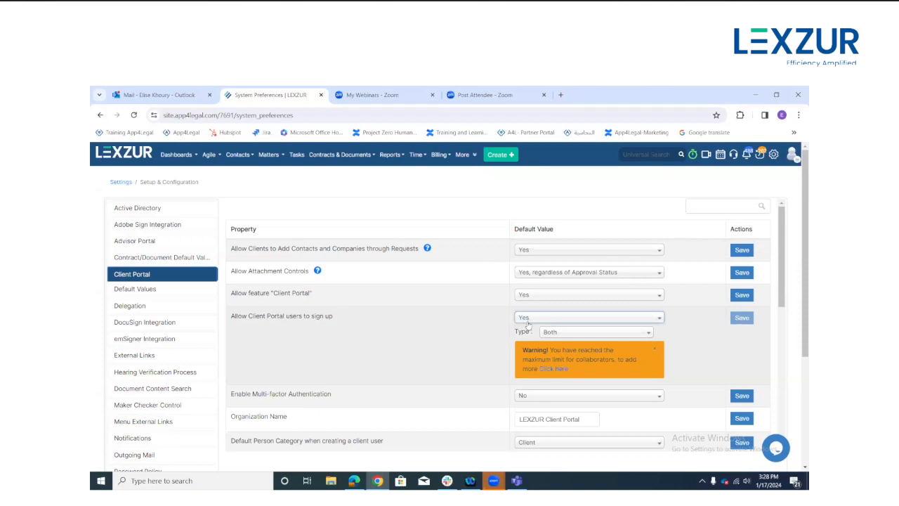
{"action": "left_click_drag", "start_coordinate": [521, 331], "coordinate": [531, 332]}
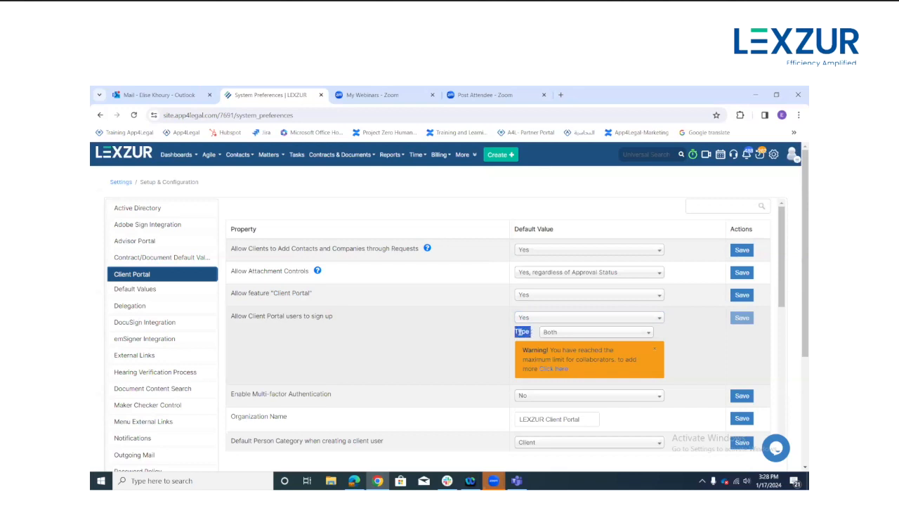
{"action": "left_click", "coordinate": [547, 336]}
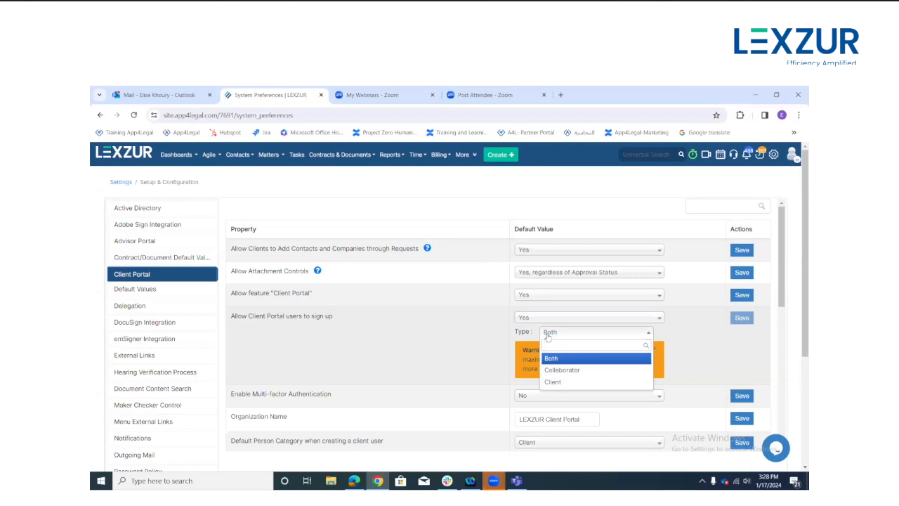
{"action": "left_click", "coordinate": [548, 336]}
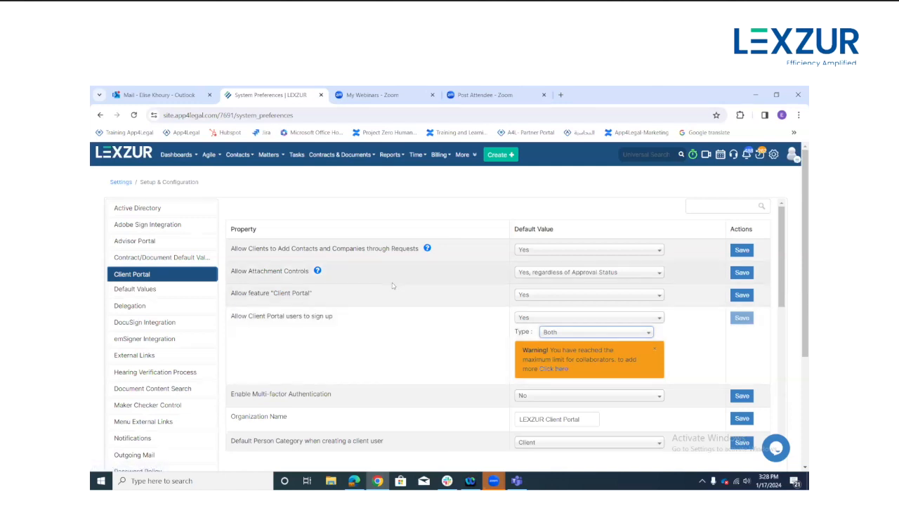
- Examine the Organization Name and Allow Clients to Edit Milestones properties of the Client Portal
{"action": "scroll", "coordinate": [395, 285], "scroll_direction": "down", "scroll_amount": 2}
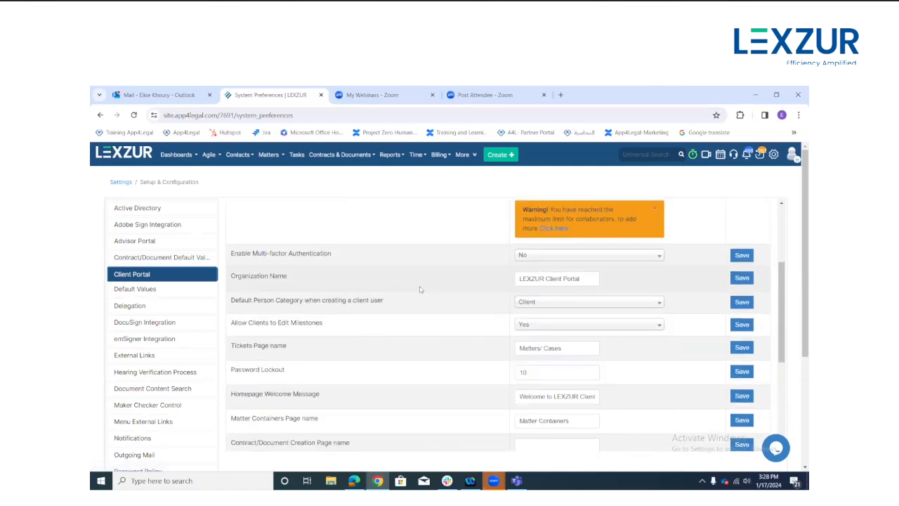
{"action": "left_click_drag", "start_coordinate": [582, 280], "coordinate": [526, 291]}
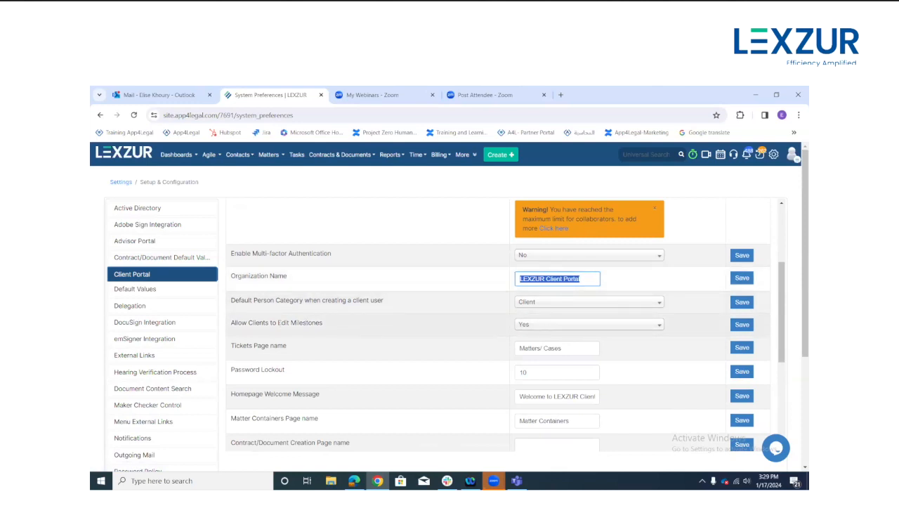
{"action": "left_click_drag", "start_coordinate": [232, 322], "coordinate": [347, 324]}
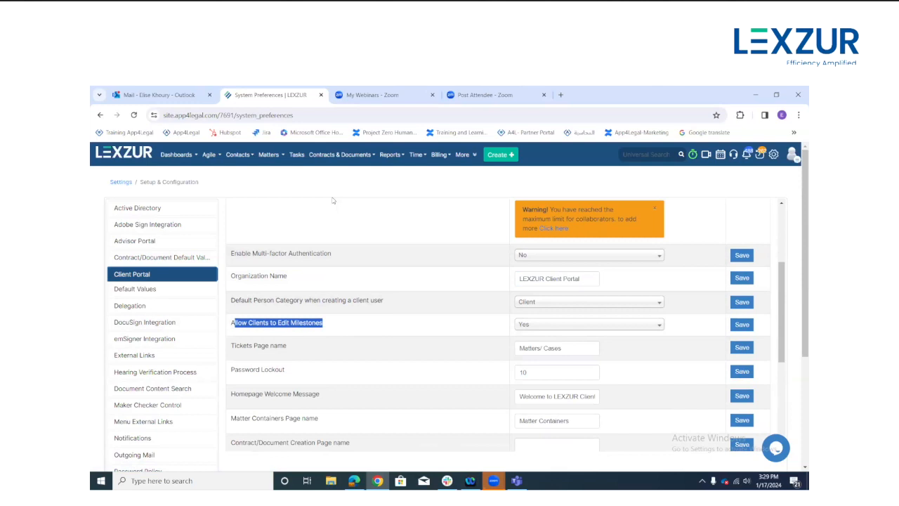
{"action": "left_click", "coordinate": [340, 154]}
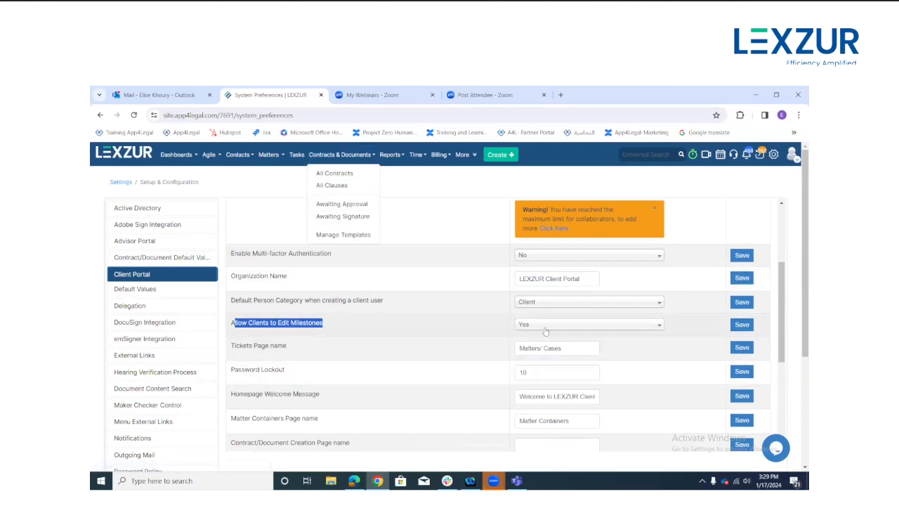
{"action": "left_click", "coordinate": [421, 327]}
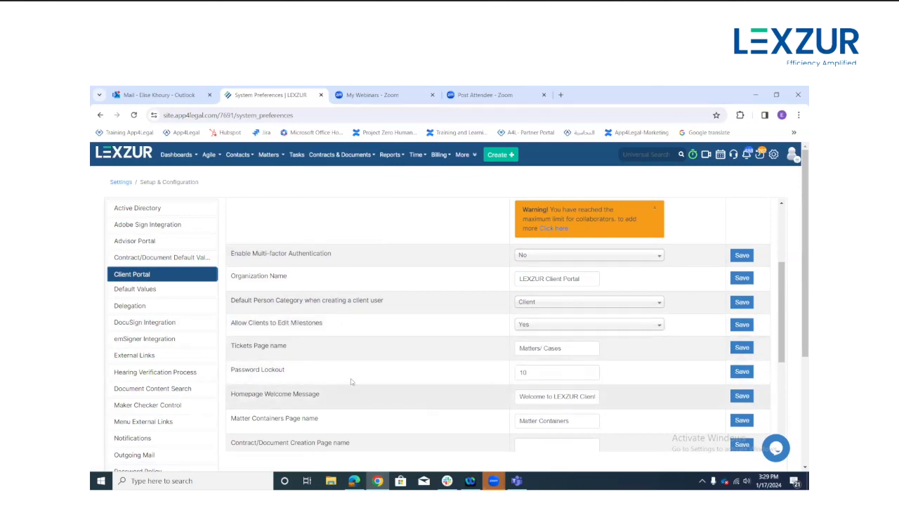
- Examine the Homepage Welcome Prompt property and read through its full text
{"action": "scroll", "coordinate": [359, 369], "scroll_direction": "down", "scroll_amount": 1}
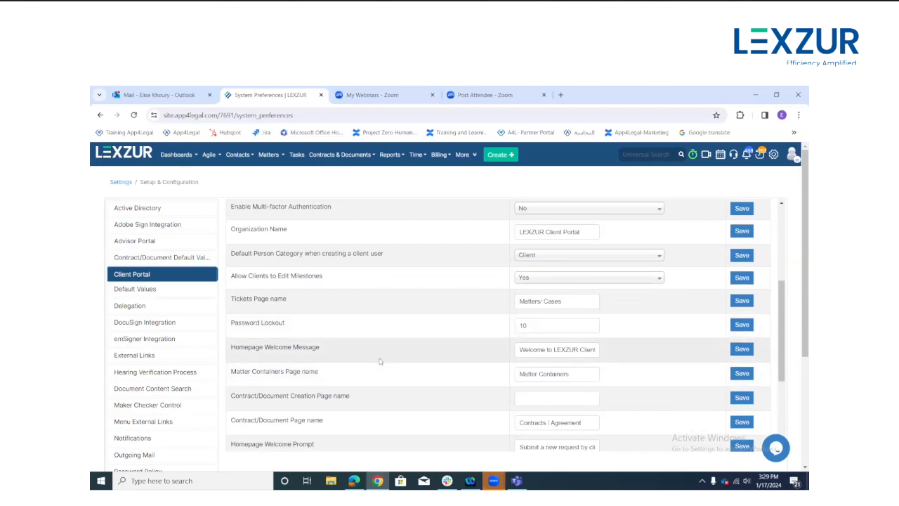
{"action": "scroll", "coordinate": [306, 359], "scroll_direction": "down", "scroll_amount": 2}
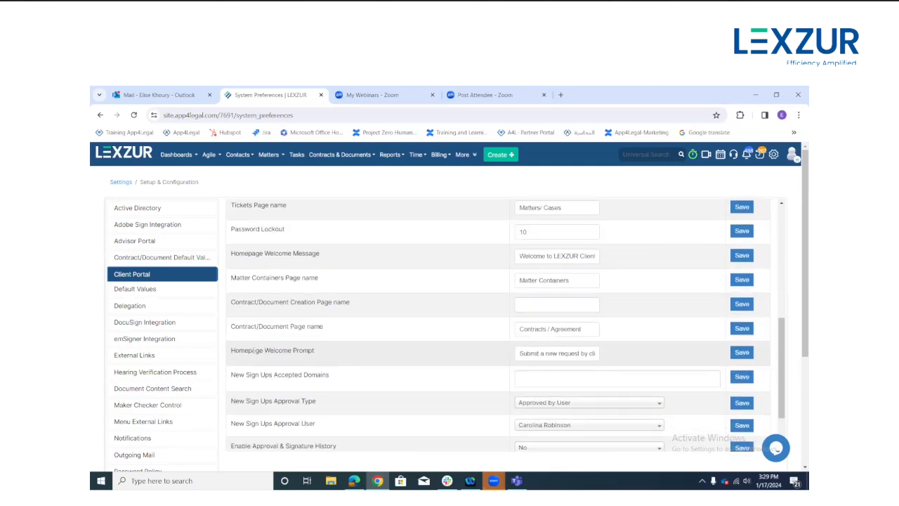
{"action": "left_click_drag", "start_coordinate": [252, 350], "coordinate": [341, 349]}
{"action": "left_click_drag", "start_coordinate": [528, 354], "coordinate": [620, 357]}
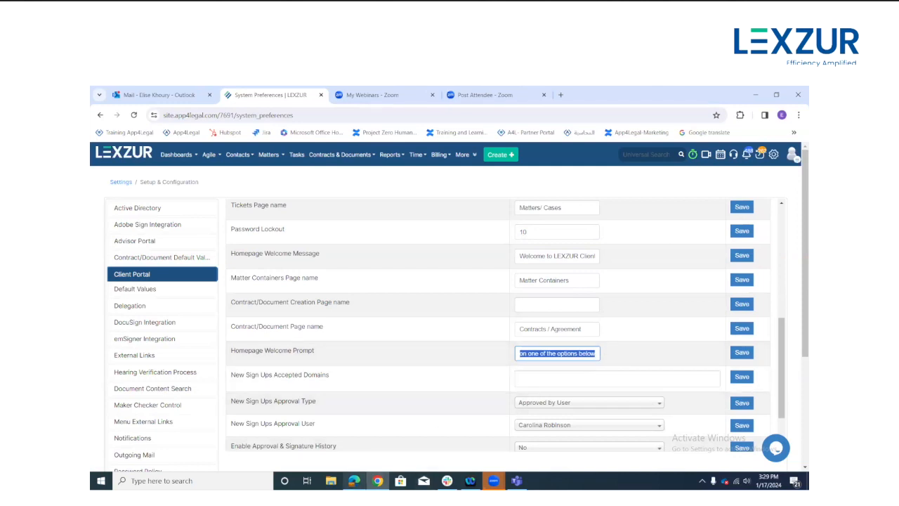
- Switch to the Client Portal home page in Edge and examine its welcome message and the request prompt beneath it
{"action": "mouse_move", "coordinate": [353, 481]}
{"action": "left_click", "coordinate": [351, 435]}
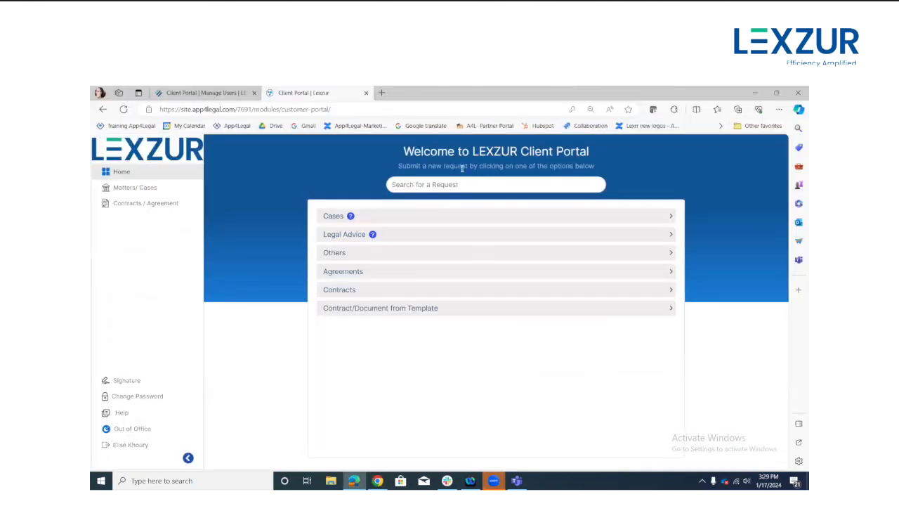
{"action": "left_click_drag", "start_coordinate": [399, 166], "coordinate": [497, 167]}
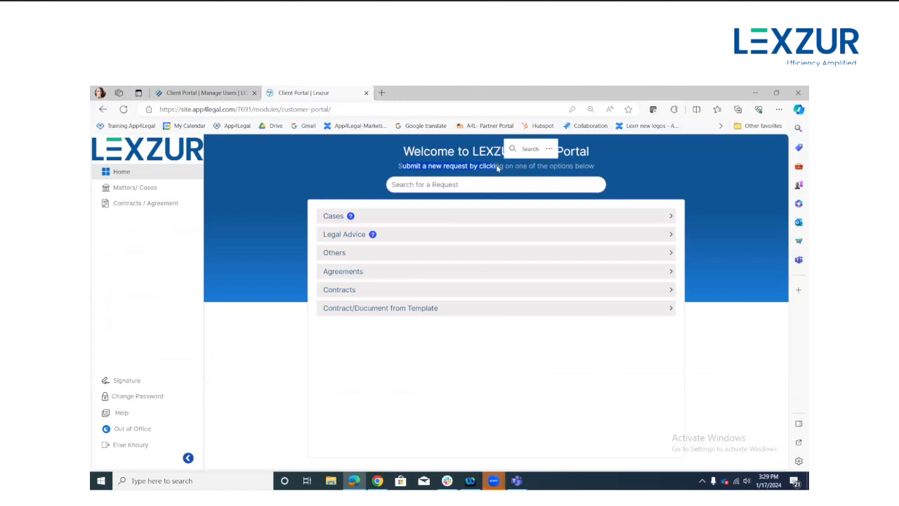
{"action": "left_click", "coordinate": [492, 165]}
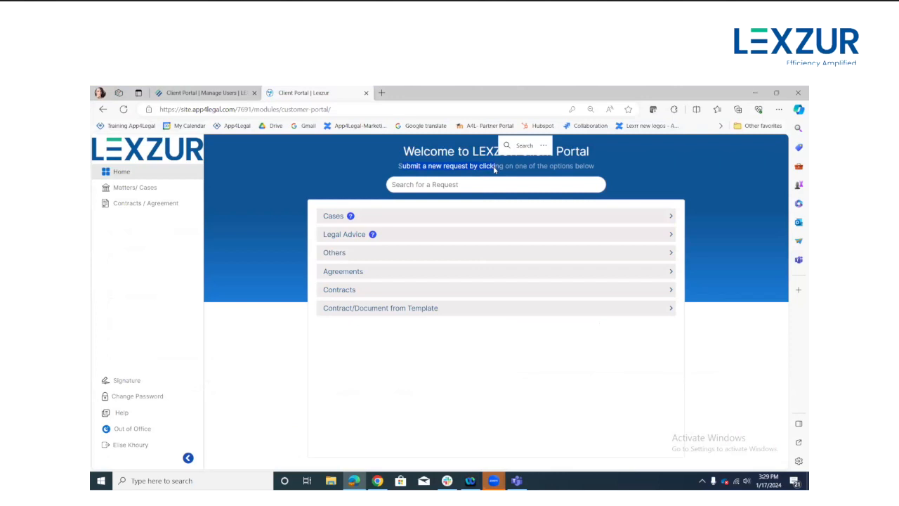
{"action": "left_click", "coordinate": [493, 167]}
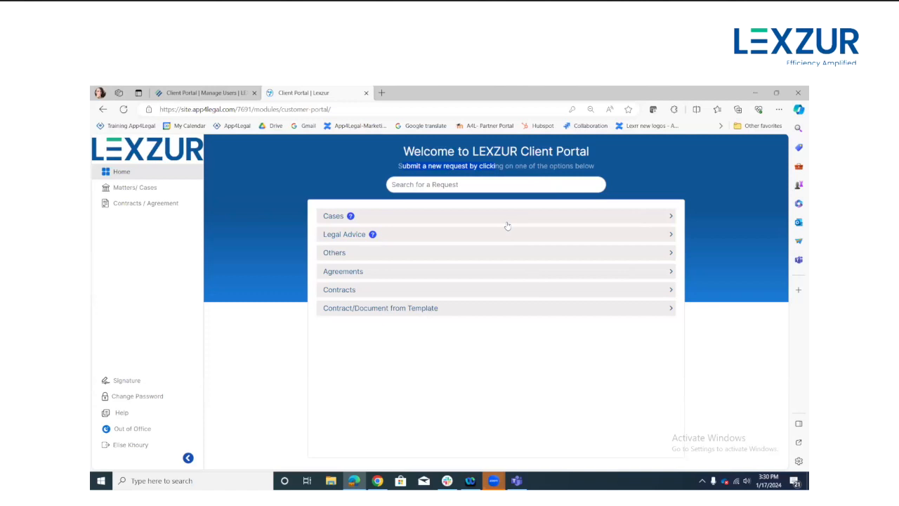
{"action": "left_click_drag", "start_coordinate": [404, 150], "coordinate": [600, 158]}
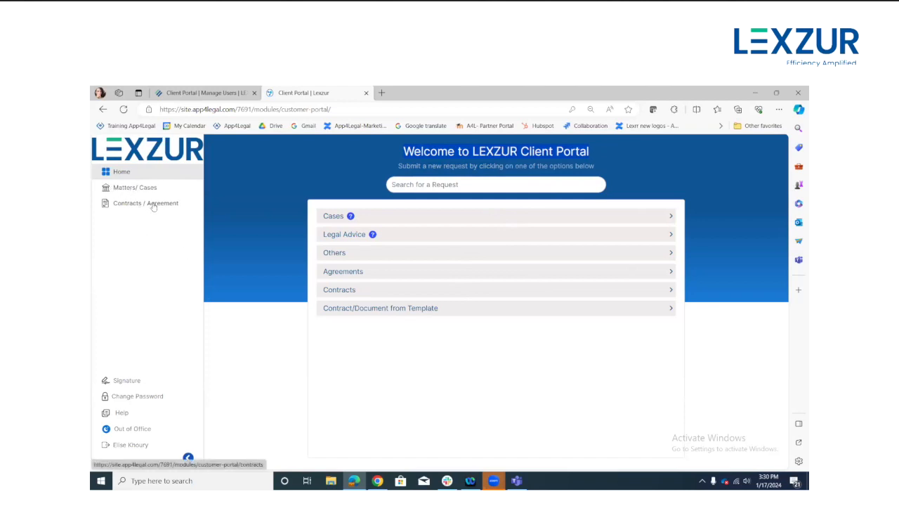
- Return to the system preferences in Chrome and examine the Tickets, Matter Containers and Contract/Document page name properties
{"action": "left_click", "coordinate": [379, 481]}
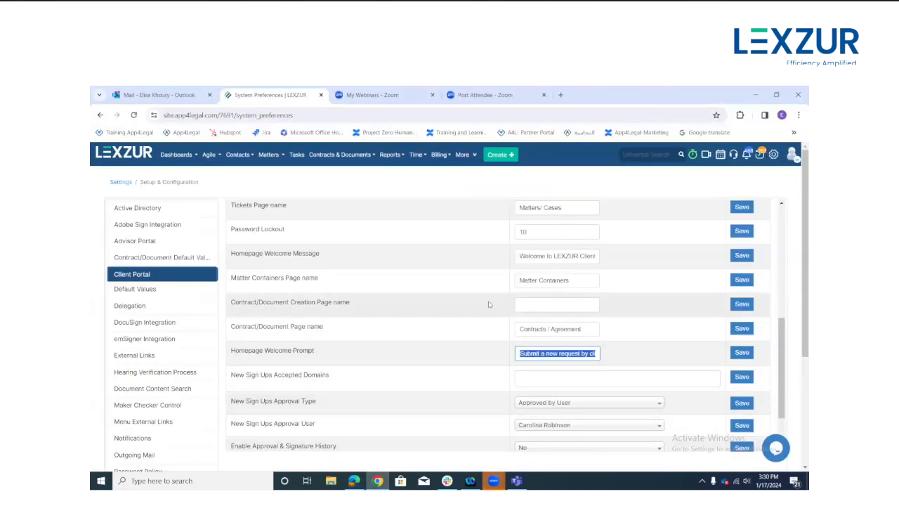
{"action": "left_click_drag", "start_coordinate": [562, 208], "coordinate": [523, 208]}
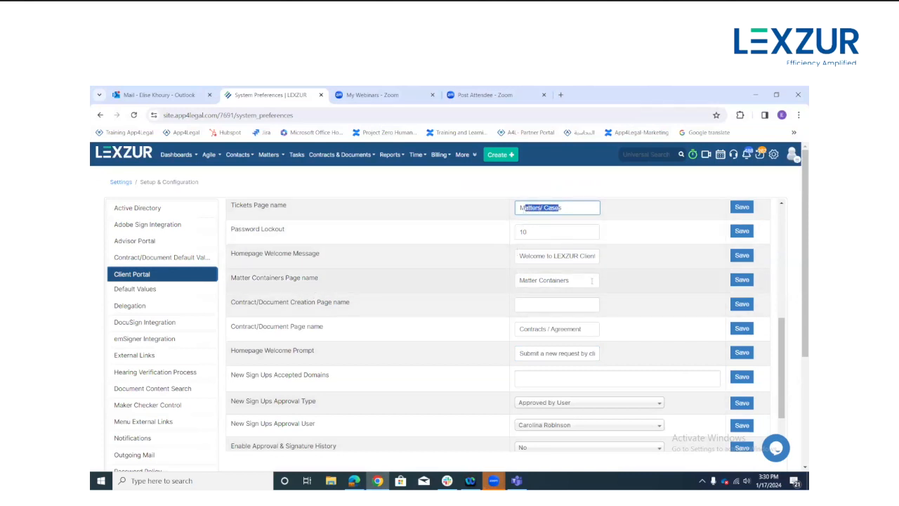
{"action": "left_click_drag", "start_coordinate": [588, 281], "coordinate": [520, 281]}
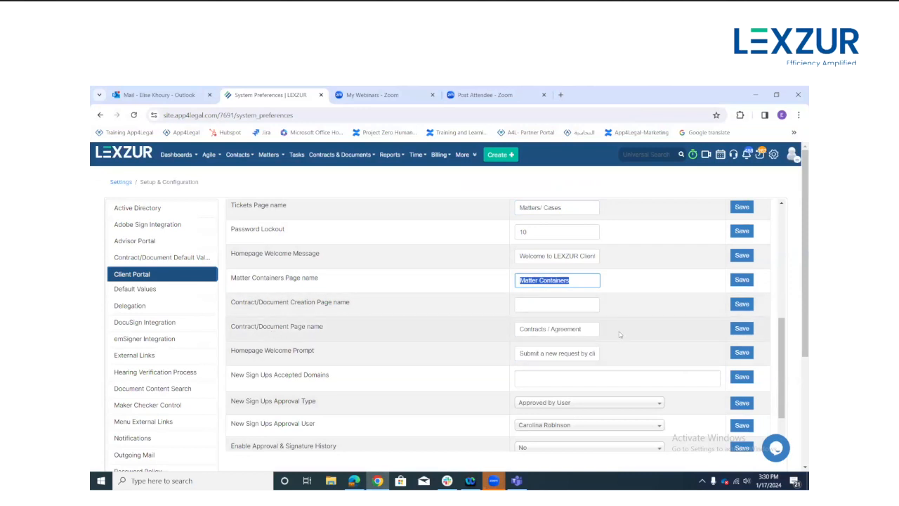
{"action": "left_click", "coordinate": [580, 329]}
{"action": "left_click_drag", "start_coordinate": [580, 329], "coordinate": [507, 330]}
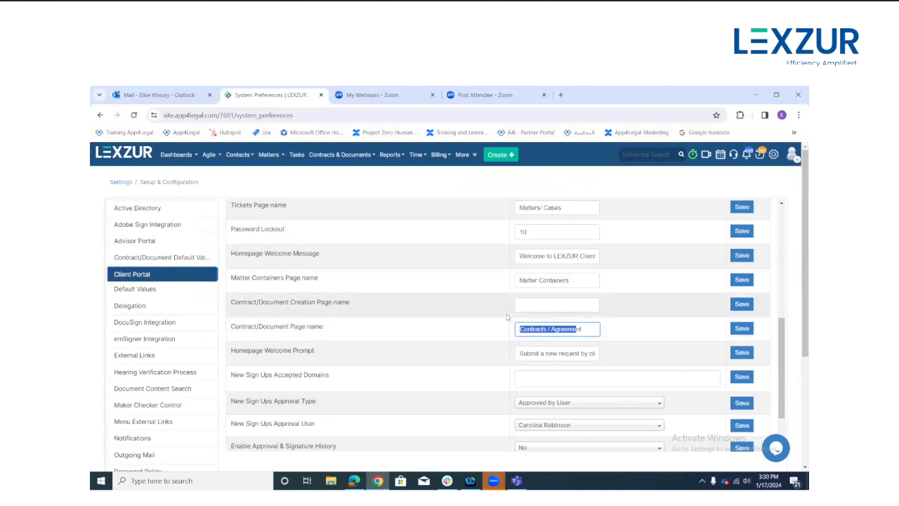
- Examine the Enable Approval & Signature History and Hide hearing details by default properties, and review the remaining Client Portal preferences
{"action": "scroll", "coordinate": [491, 321], "scroll_direction": "down", "scroll_amount": 2}
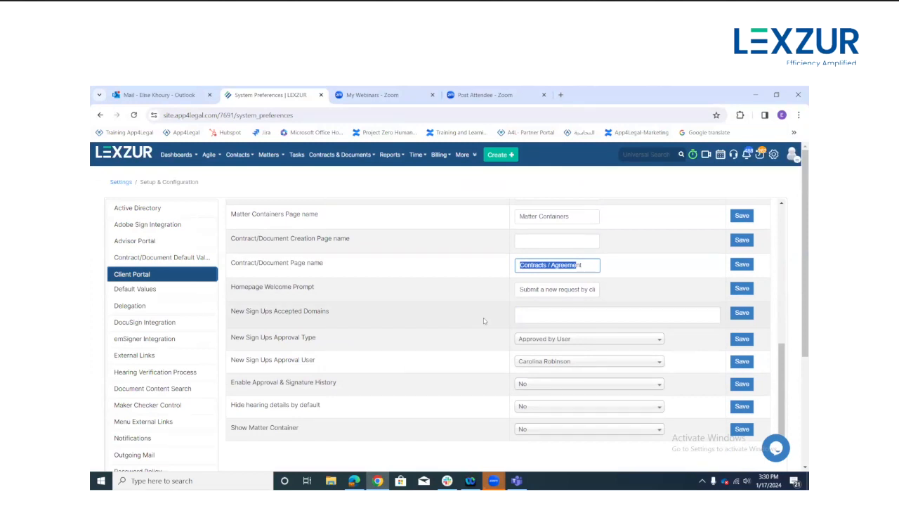
{"action": "scroll", "coordinate": [483, 320], "scroll_direction": "down", "scroll_amount": 2}
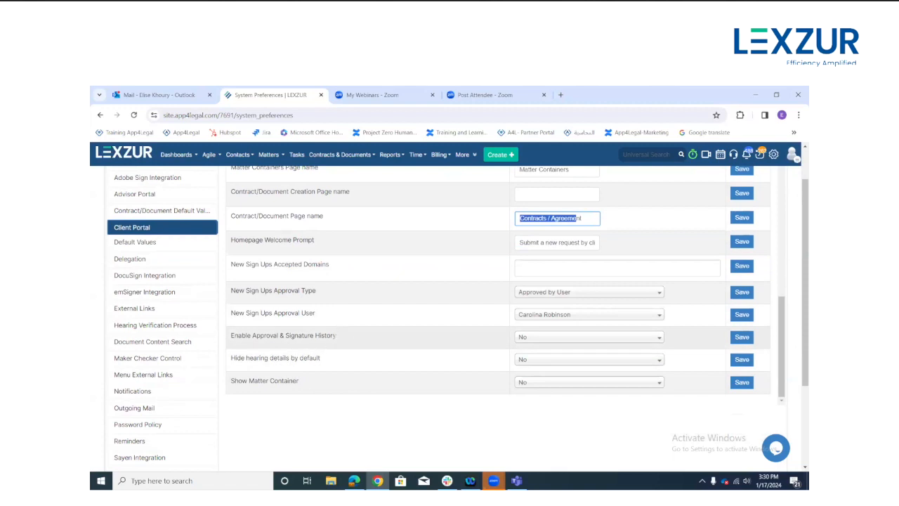
{"action": "left_click_drag", "start_coordinate": [266, 335], "coordinate": [309, 336]}
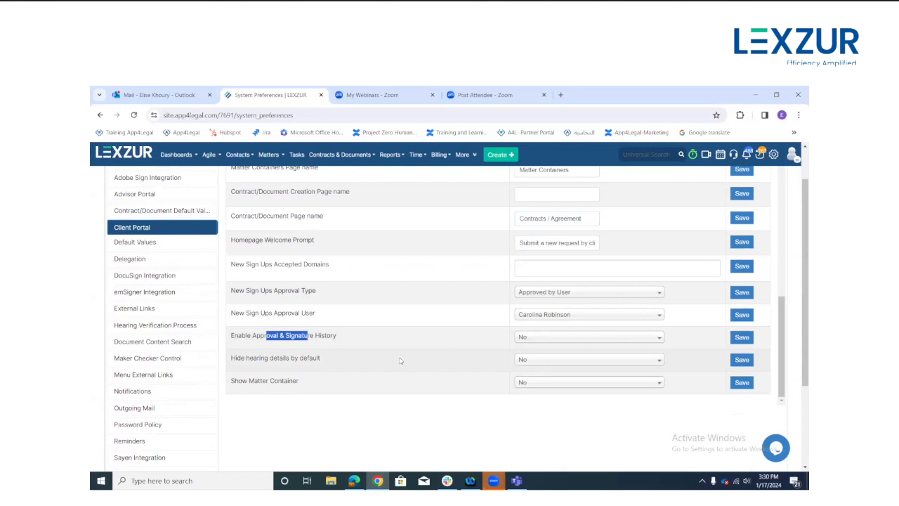
{"action": "left_click", "coordinate": [538, 360]}
{"action": "left_click", "coordinate": [537, 360]}
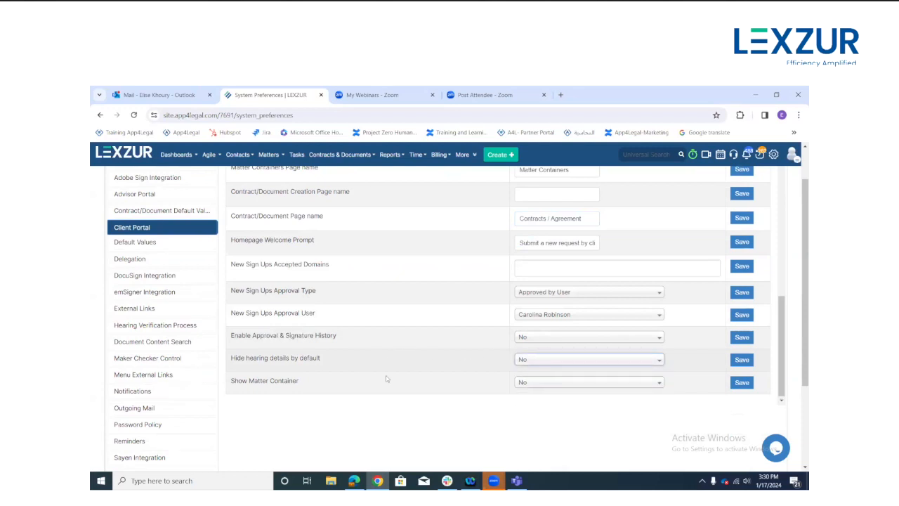
{"action": "scroll", "coordinate": [498, 344], "scroll_direction": "up", "scroll_amount": 5}
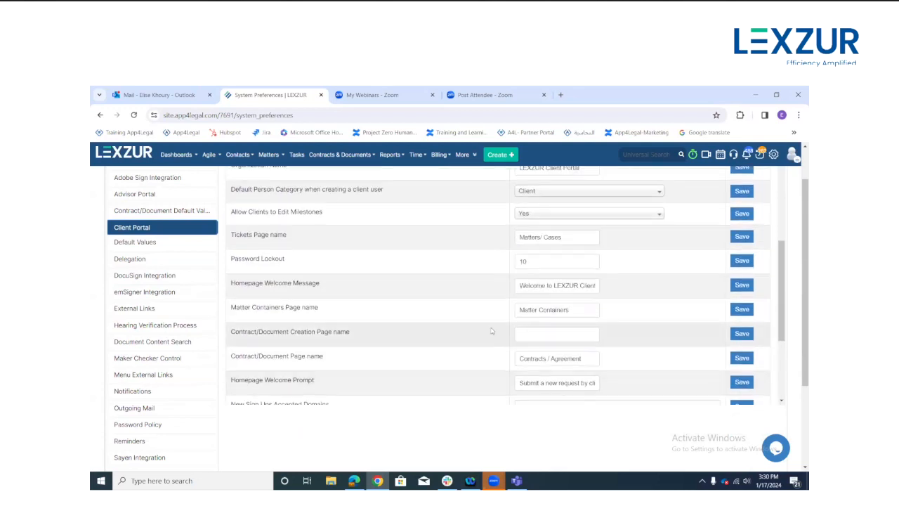
{"action": "scroll", "coordinate": [451, 326], "scroll_direction": "up", "scroll_amount": 5}
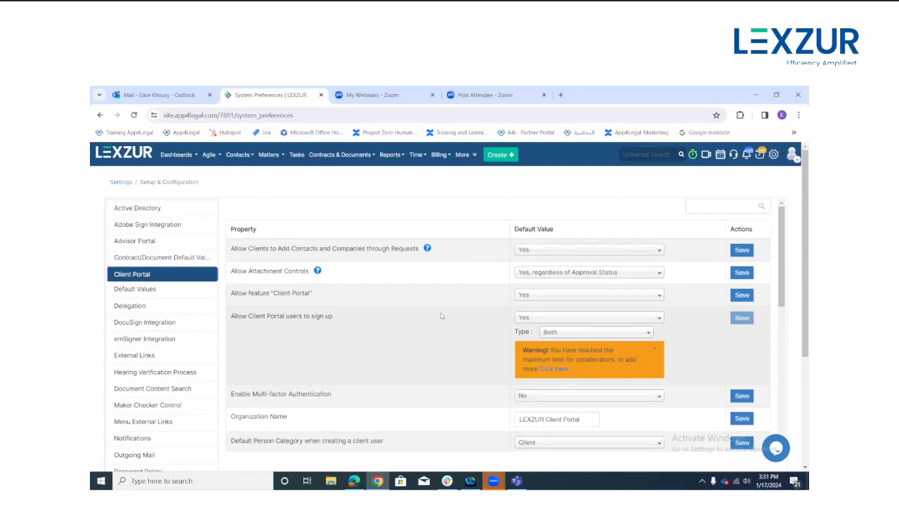
- Open the Hearings list, view the client portal visibility option in a new hearing form, and close the form without saving
{"action": "left_click", "coordinate": [268, 160]}
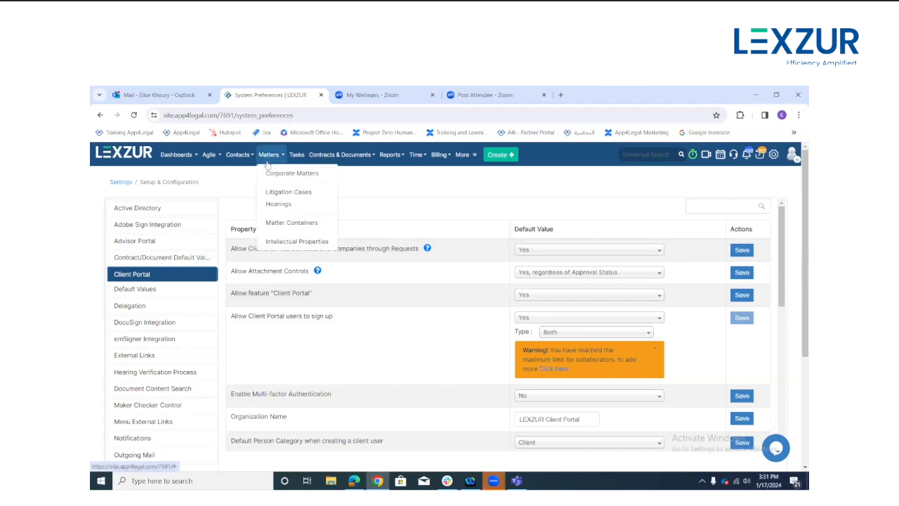
{"action": "left_click", "coordinate": [296, 210]}
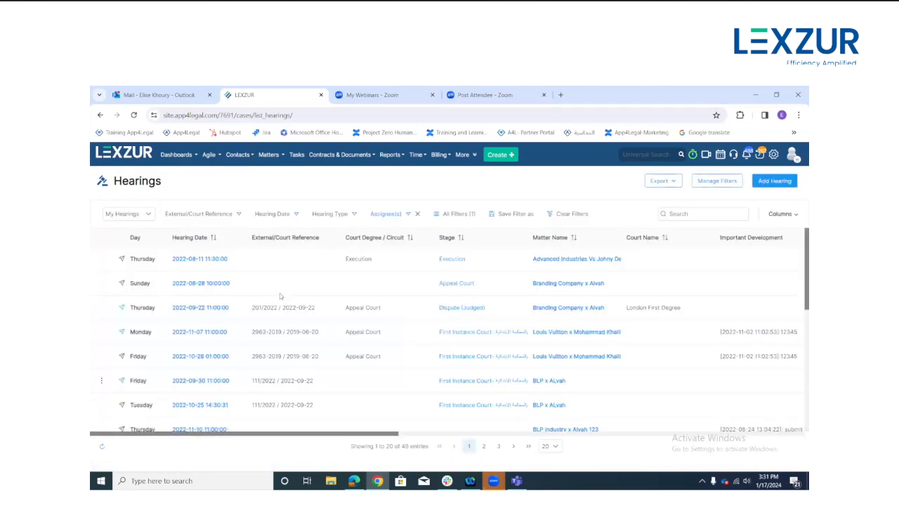
{"action": "left_click", "coordinate": [687, 214]}
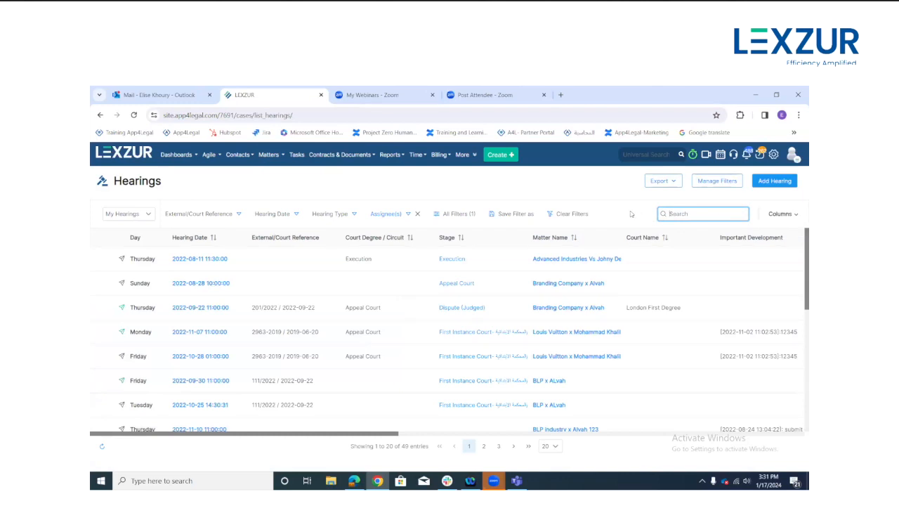
{"action": "left_click", "coordinate": [779, 183]}
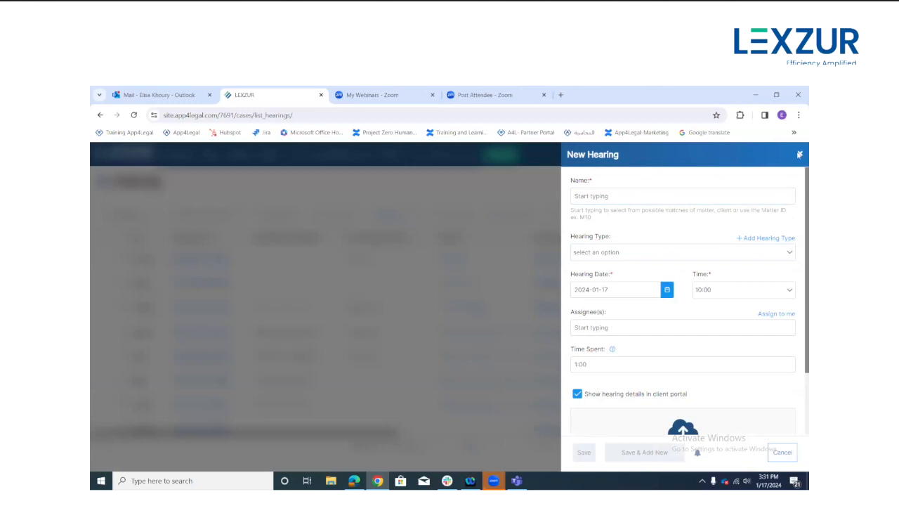
{"action": "left_click", "coordinate": [798, 156]}
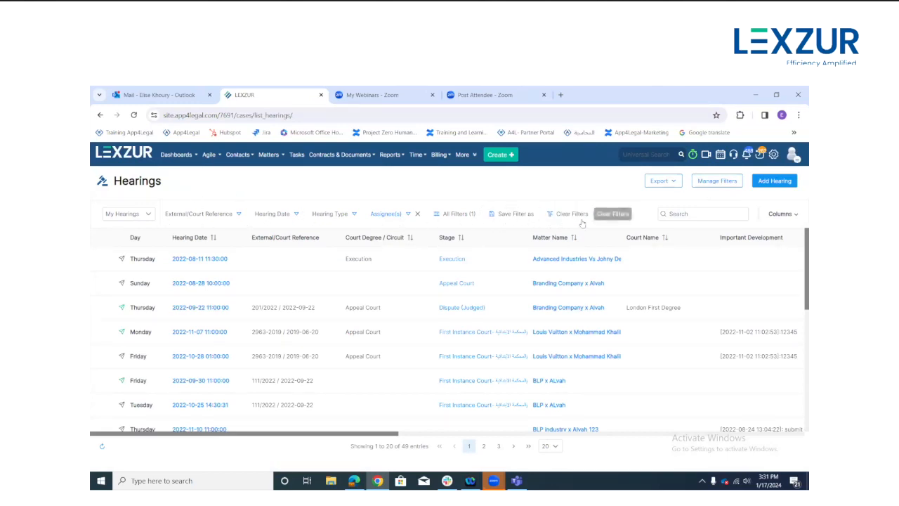
{"action": "left_click", "coordinate": [702, 184]}
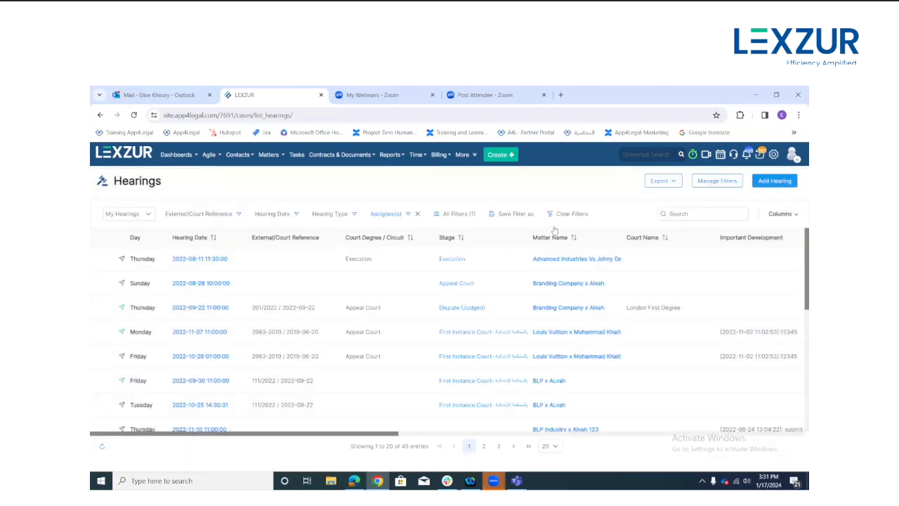
- Filter the hearings list to My Hearings for tomorrow
{"action": "left_click", "coordinate": [554, 193]}
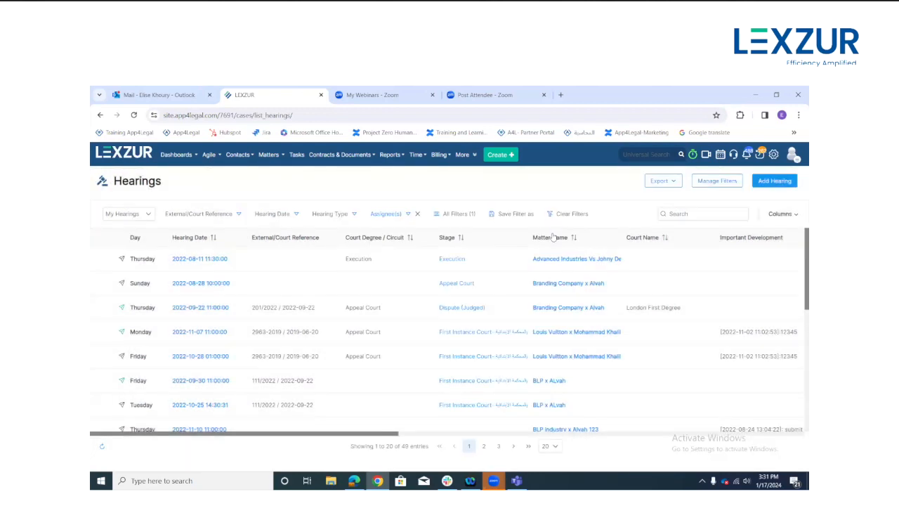
{"action": "left_click", "coordinate": [132, 218]}
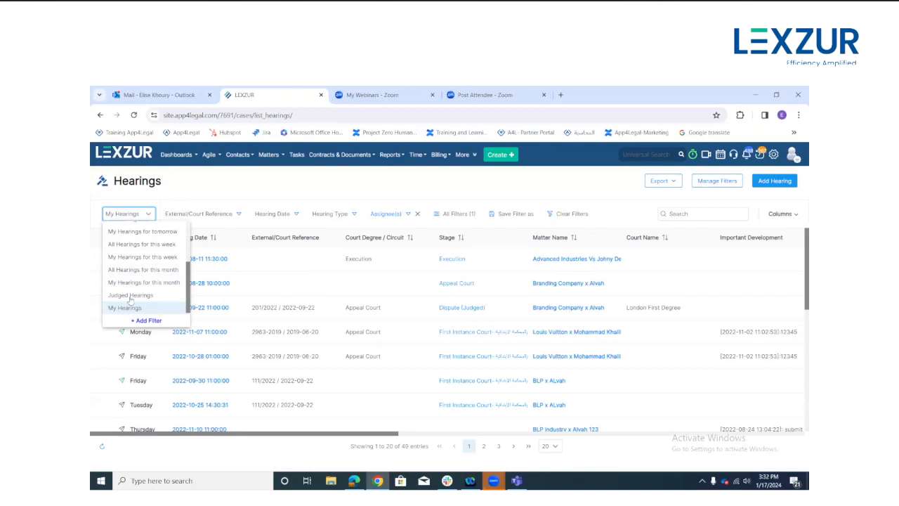
{"action": "left_click", "coordinate": [133, 235]}
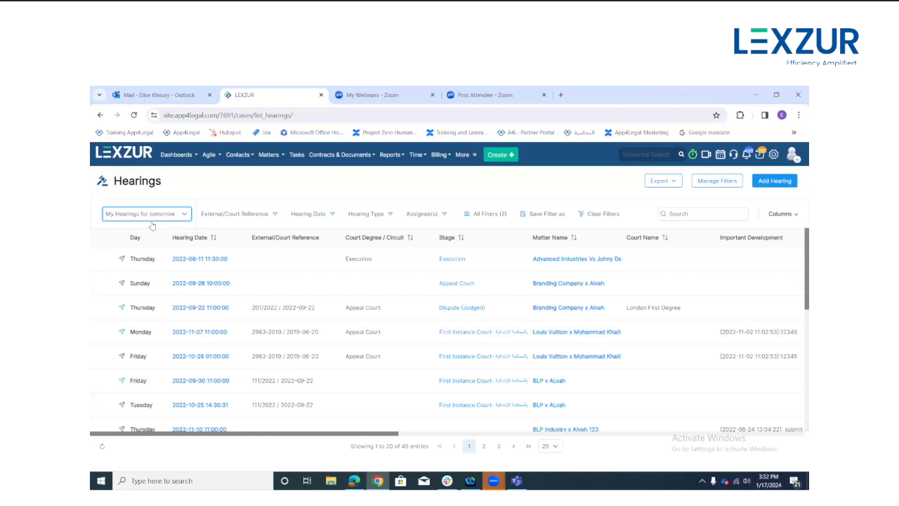
- Switch the hearings list to All Hearings and view the Assignee(s) filter options without applying them
{"action": "left_click", "coordinate": [153, 214]}
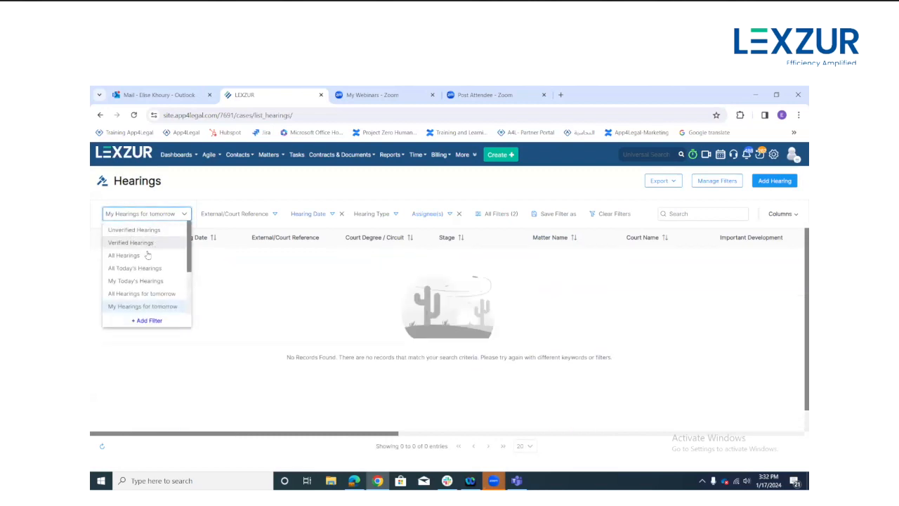
{"action": "left_click", "coordinate": [146, 255]}
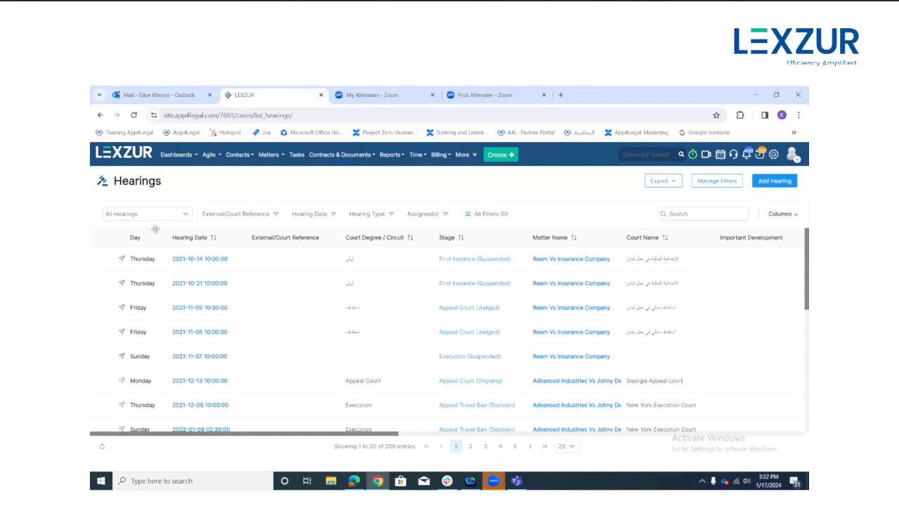
{"action": "left_click", "coordinate": [438, 215]}
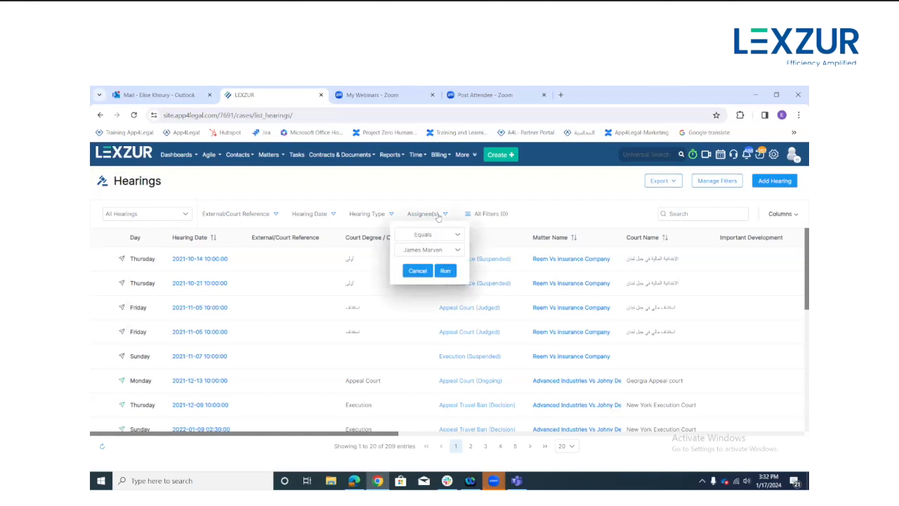
{"action": "left_click", "coordinate": [437, 215]}
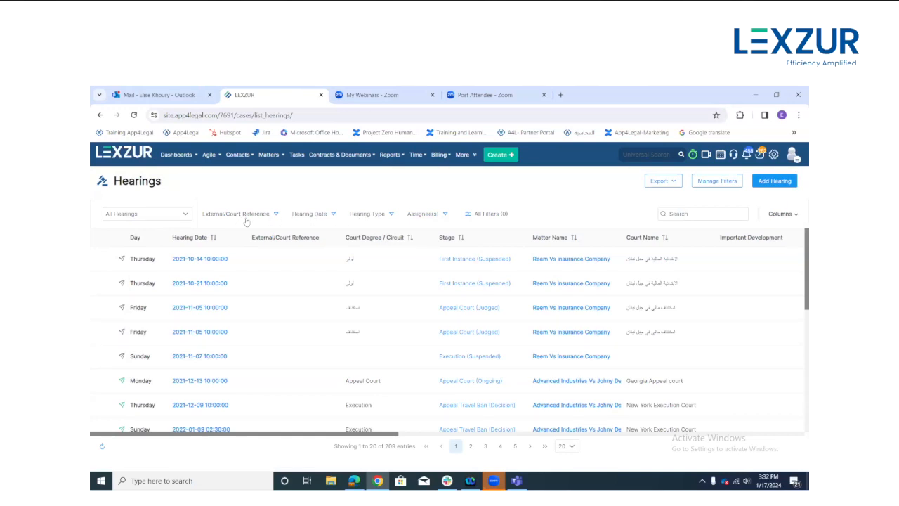
- Add the Summary by lawyer column to the hearings list, remove the Client Position column, and view the added column
{"action": "left_click", "coordinate": [783, 214]}
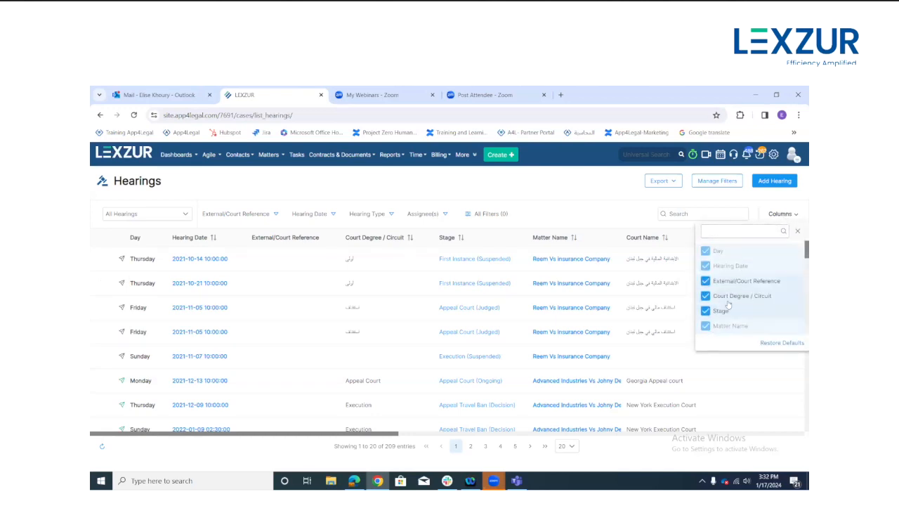
{"action": "scroll", "coordinate": [740, 273], "scroll_direction": "down", "scroll_amount": 5}
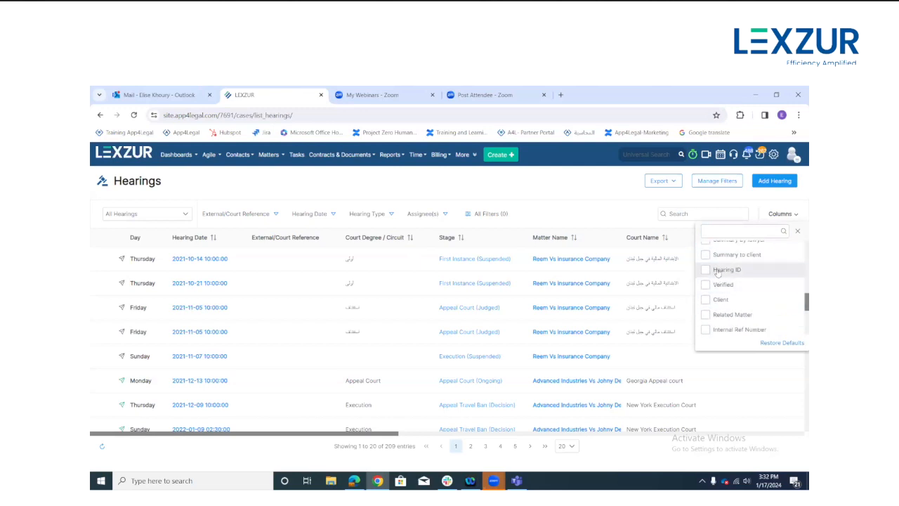
{"action": "scroll", "coordinate": [714, 263], "scroll_direction": "up", "scroll_amount": 2}
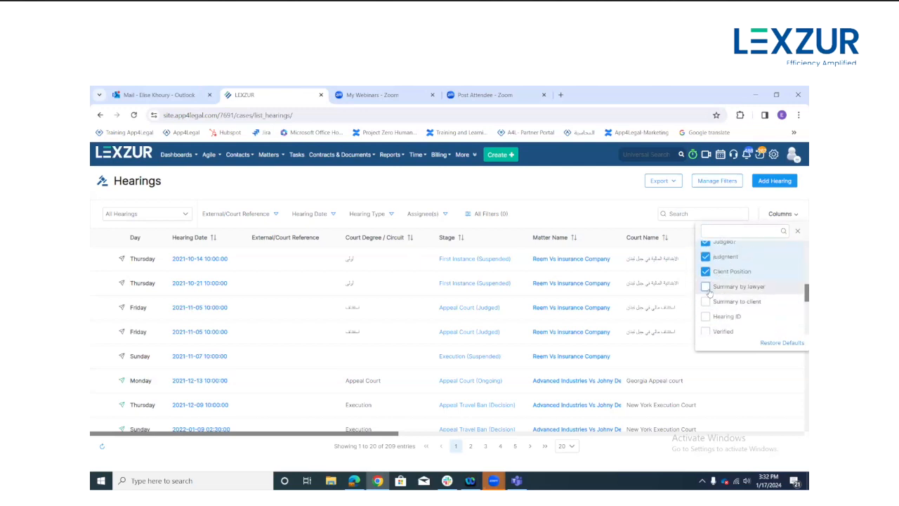
{"action": "left_click", "coordinate": [705, 286]}
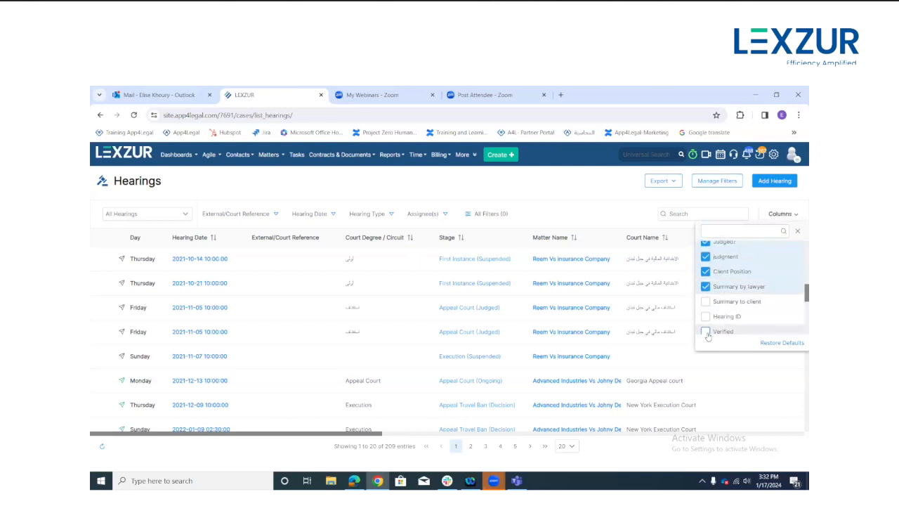
{"action": "left_click", "coordinate": [705, 271]}
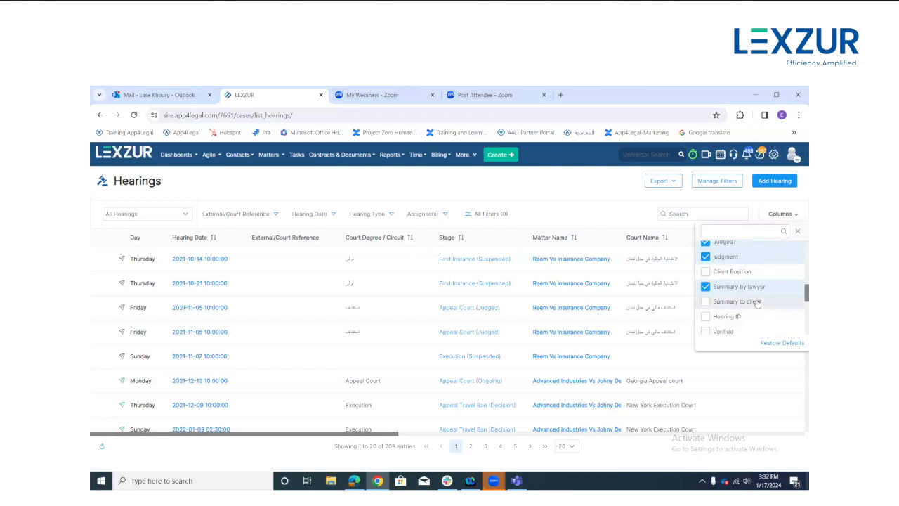
{"action": "scroll", "coordinate": [755, 303], "scroll_direction": "down", "scroll_amount": 2}
{"action": "scroll", "coordinate": [752, 302], "scroll_direction": "down", "scroll_amount": 3}
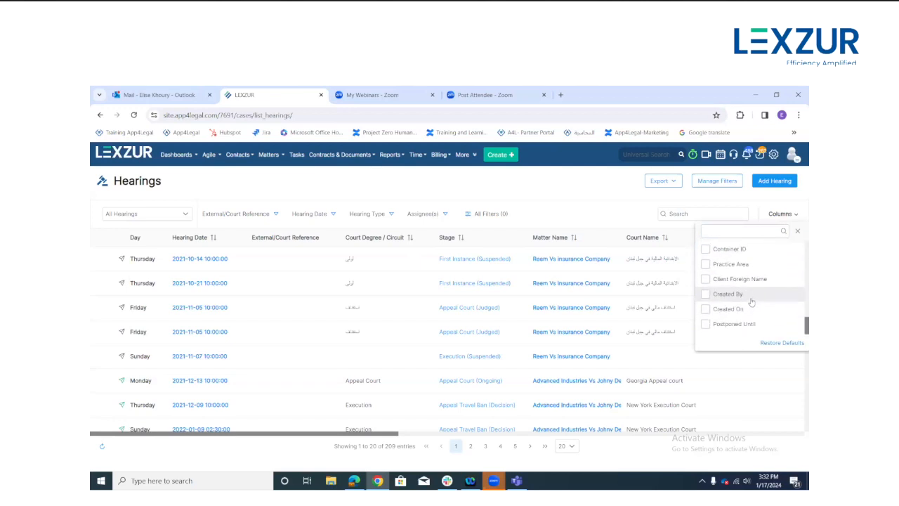
{"action": "left_click", "coordinate": [797, 231]}
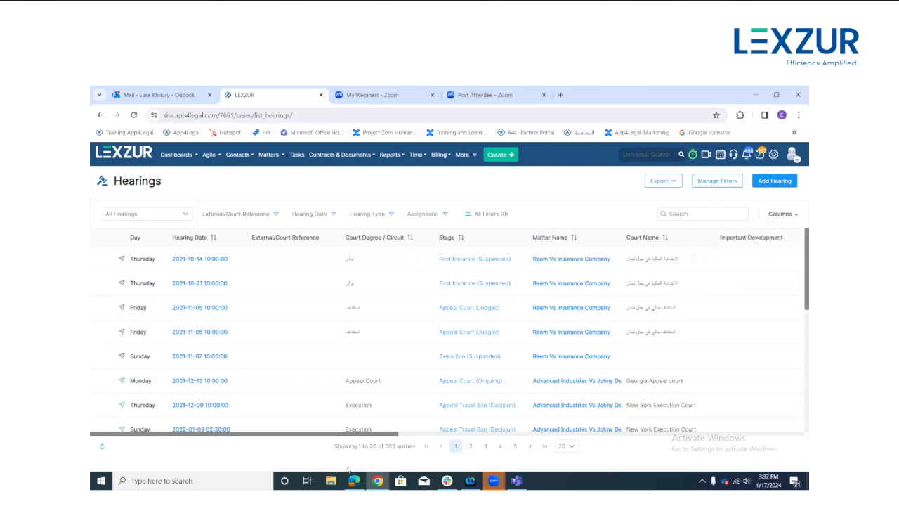
{"action": "left_click_drag", "start_coordinate": [342, 436], "coordinate": [798, 429]}
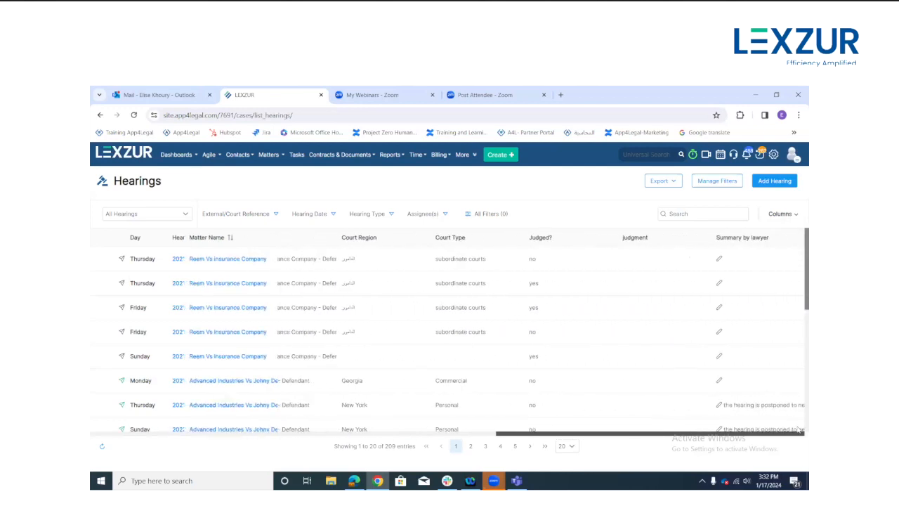
- Open the Excel export options for the hearings list
{"action": "left_click", "coordinate": [660, 182]}
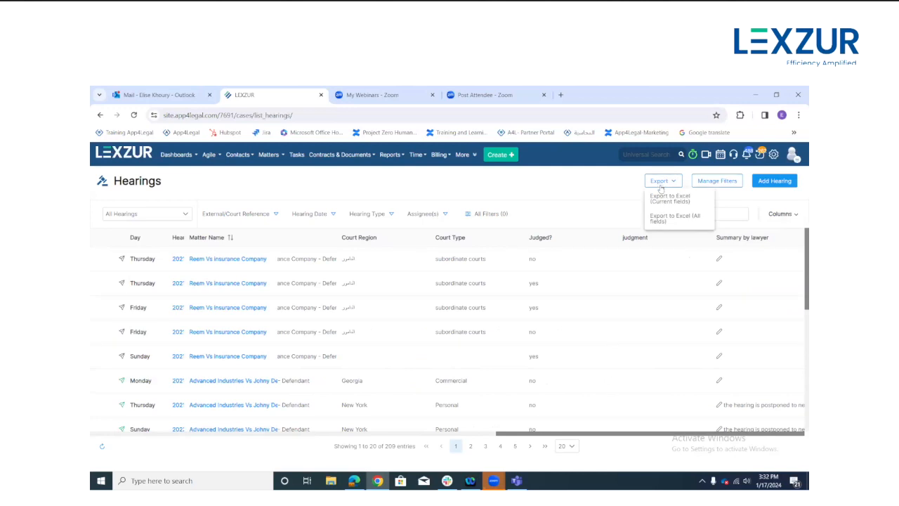